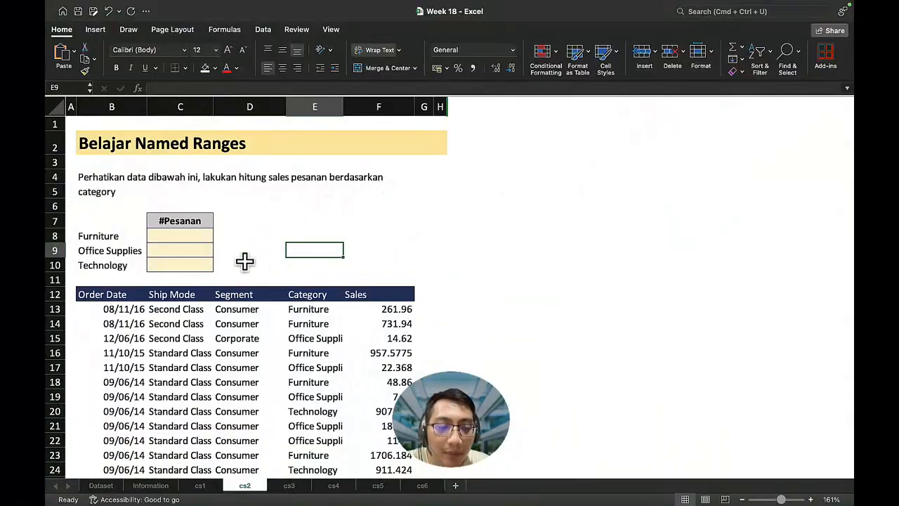
Review the Dataset table, the column descriptions on the Information sheet, and the exercise instructions on the cs1 sheet
{"action": "left_click", "coordinate": [105, 485]}
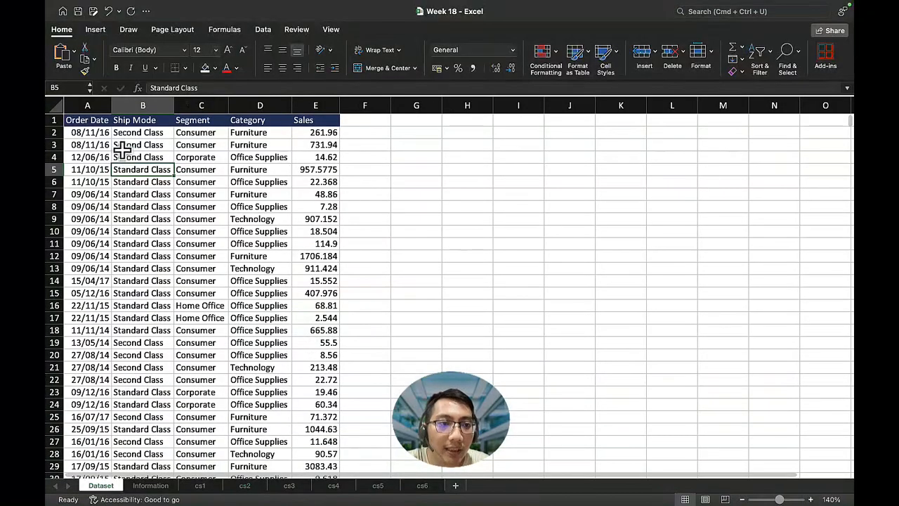
{"action": "left_click_drag", "start_coordinate": [86, 120], "coordinate": [243, 418]}
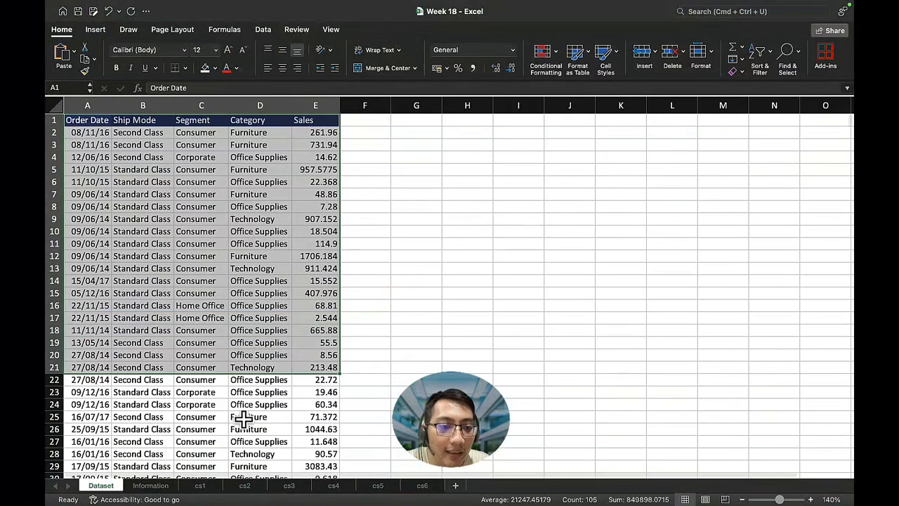
{"action": "left_click", "coordinate": [150, 485]}
{"action": "left_click_drag", "start_coordinate": [77, 120], "coordinate": [161, 181]}
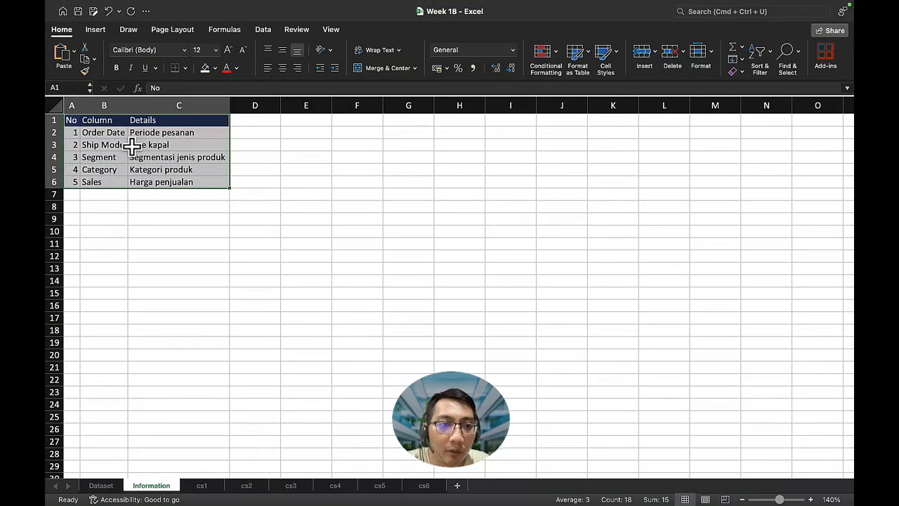
{"action": "scroll", "coordinate": [134, 144], "scroll_direction": "up", "scroll_amount": 5}
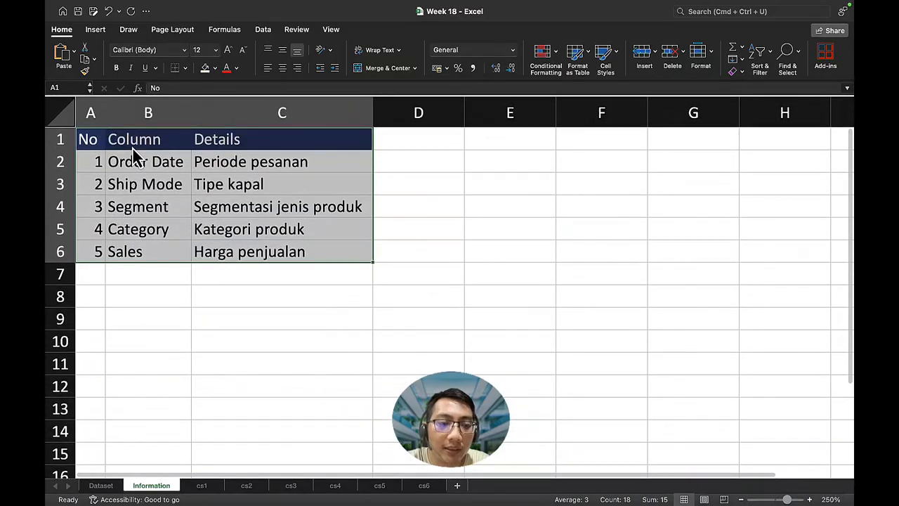
{"action": "left_click", "coordinate": [99, 486]}
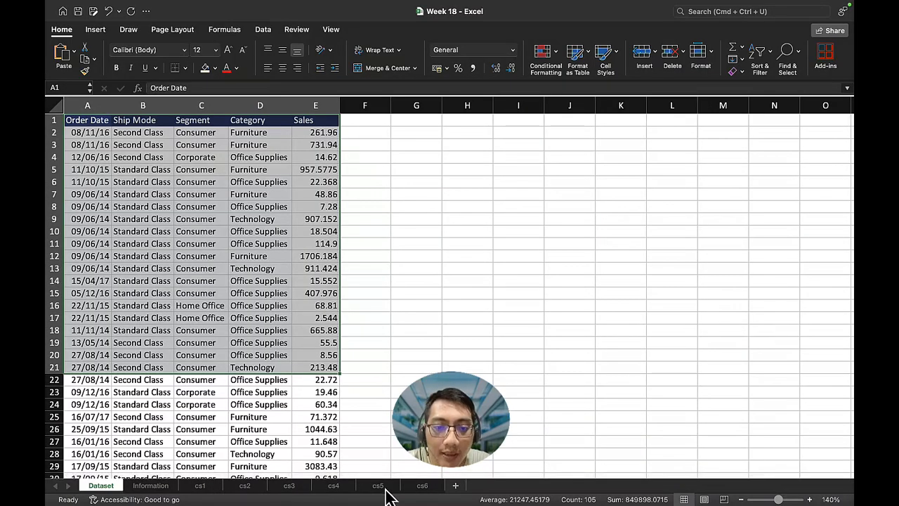
{"action": "left_click", "coordinate": [205, 486]}
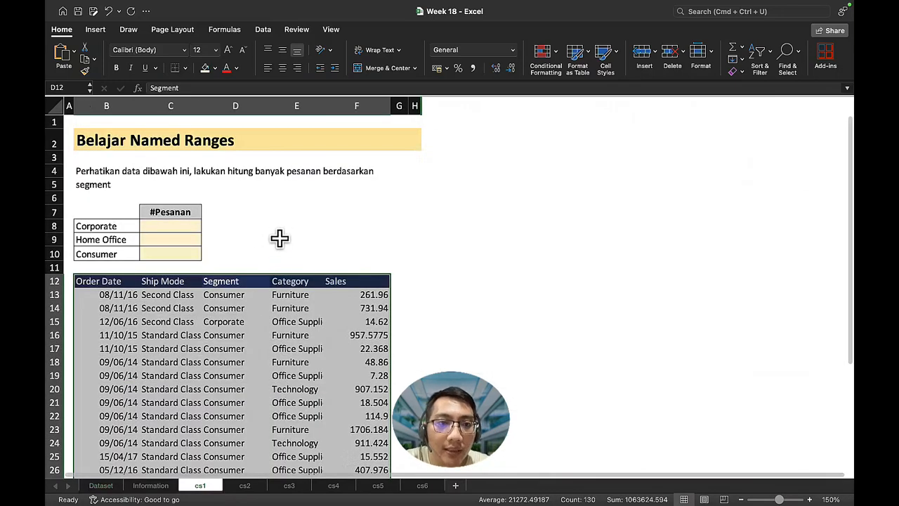
{"action": "left_click", "coordinate": [77, 184]}
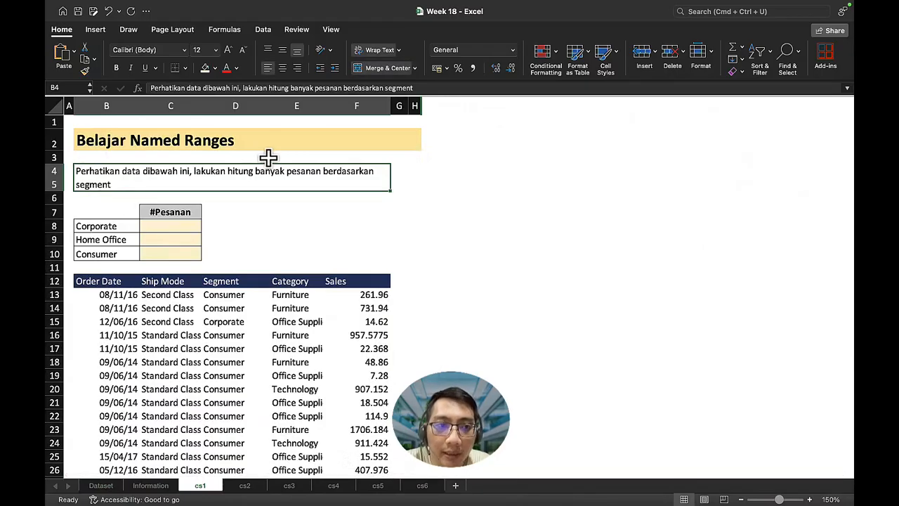
{"action": "left_click", "coordinate": [105, 212]}
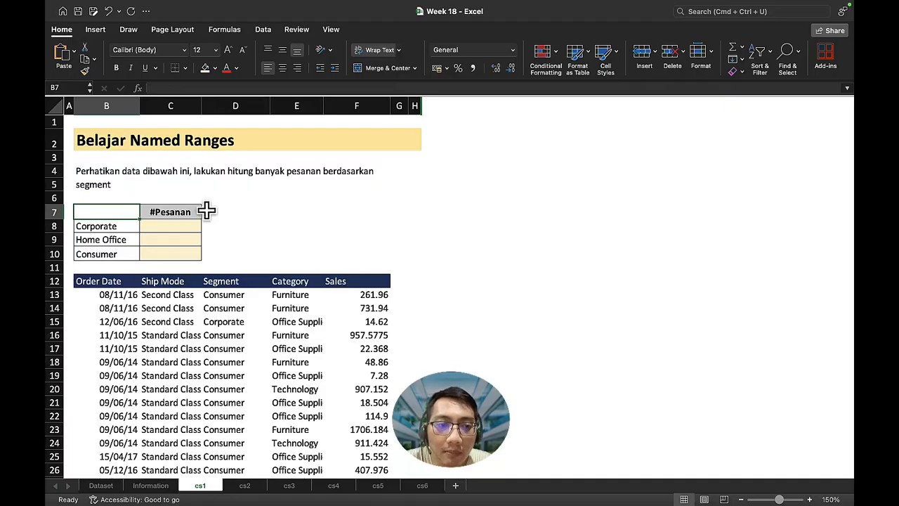
Create a named range from the Segment column D12:D37 on cs1, using the top row as the name
{"action": "left_click", "coordinate": [238, 281]}
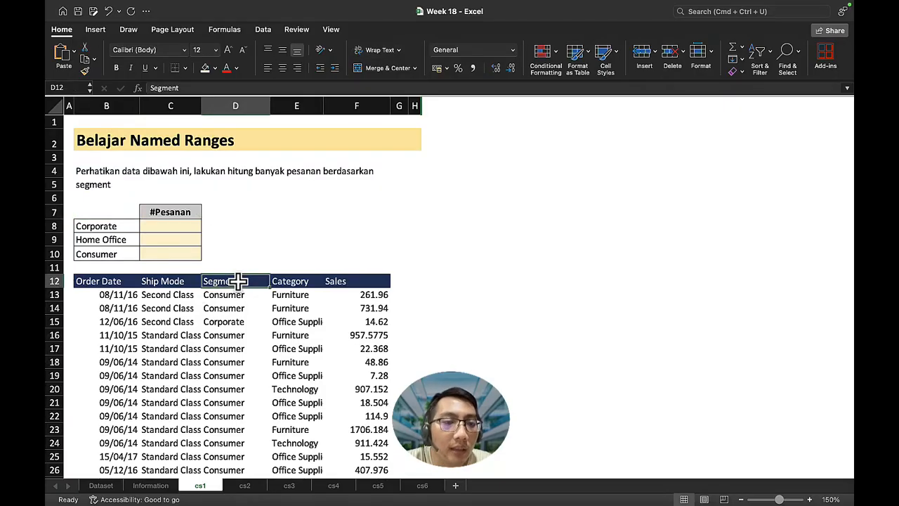
{"action": "key", "text": "ctrl+shift+Down"}
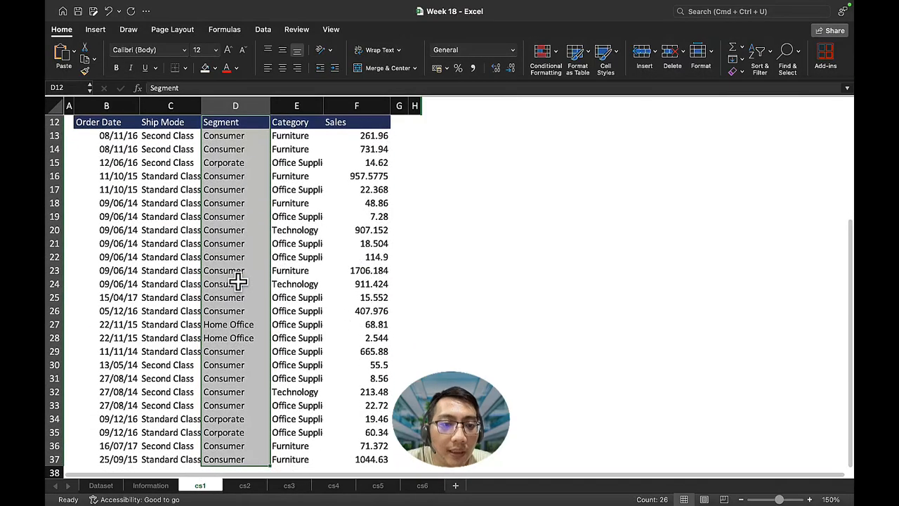
{"action": "scroll", "coordinate": [243, 271], "scroll_direction": "up", "scroll_amount": 3}
{"action": "scroll", "coordinate": [255, 258], "scroll_direction": "up", "scroll_amount": 1}
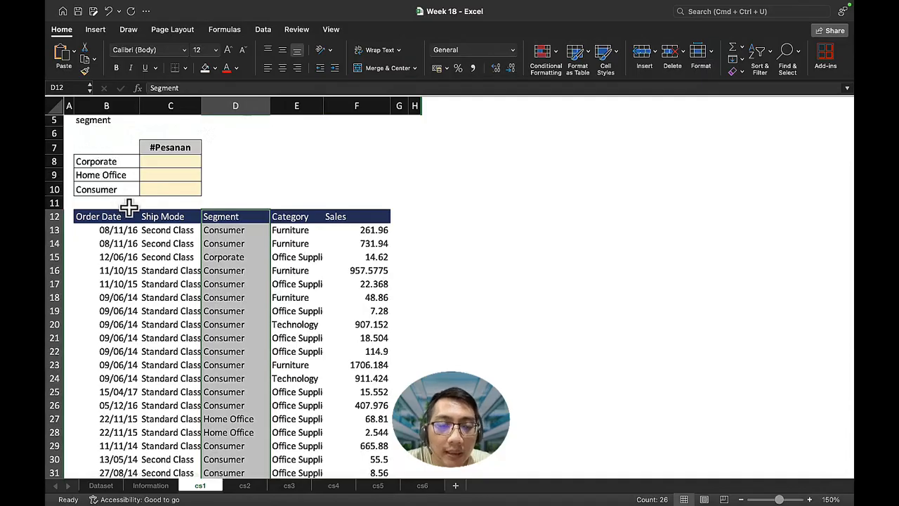
{"action": "scroll", "coordinate": [126, 206], "scroll_direction": "up", "scroll_amount": 3}
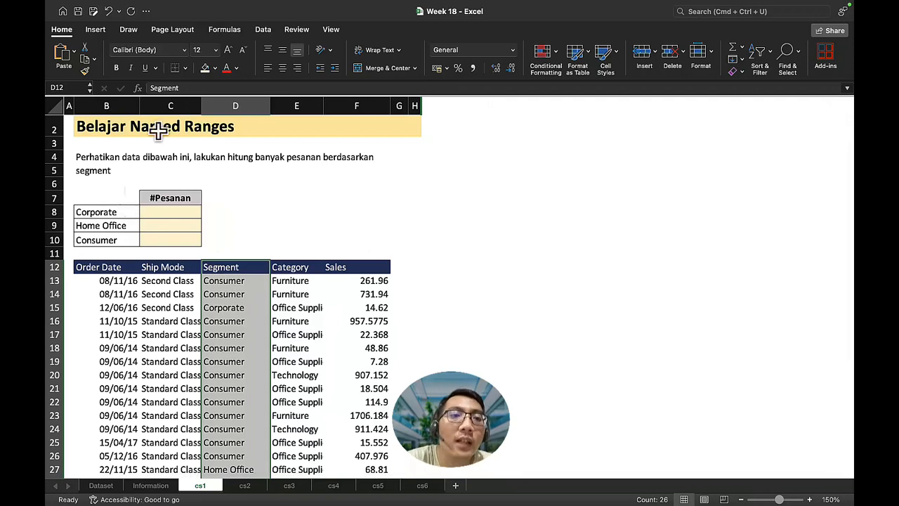
{"action": "left_click", "coordinate": [227, 31]}
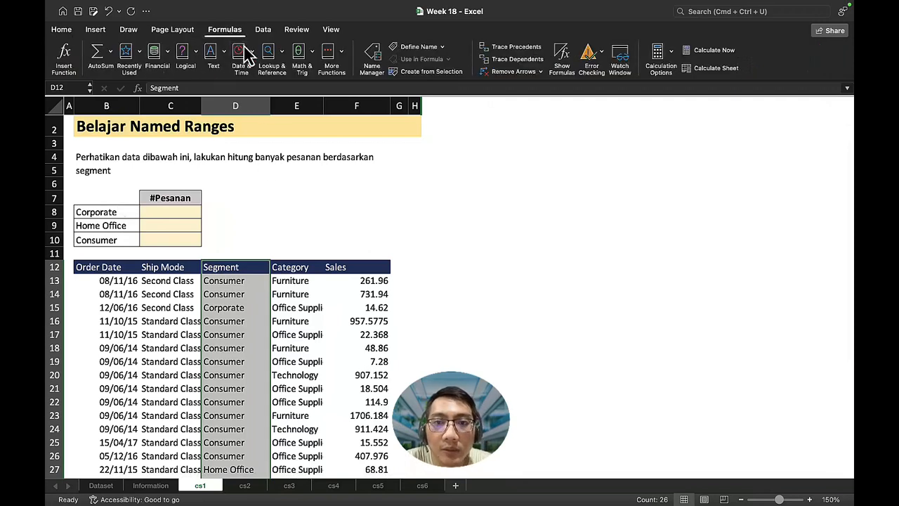
{"action": "left_click", "coordinate": [435, 73]}
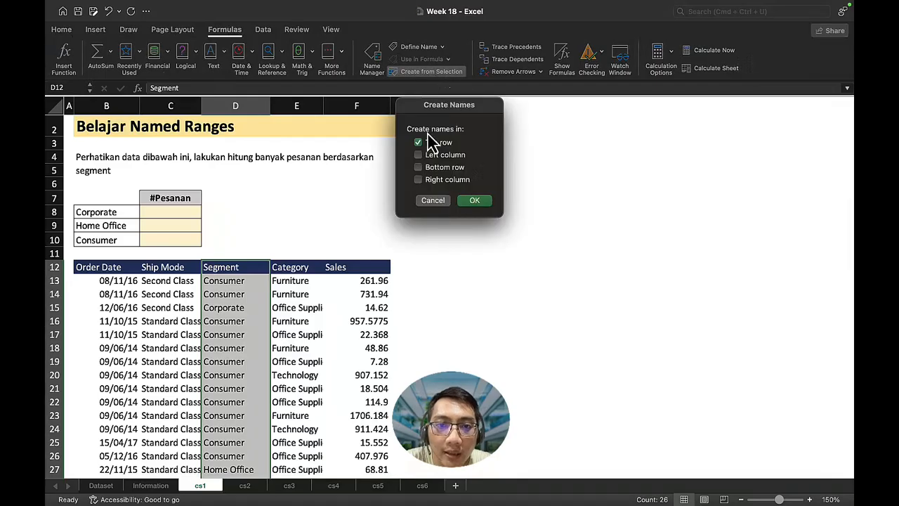
{"action": "left_click", "coordinate": [475, 200]}
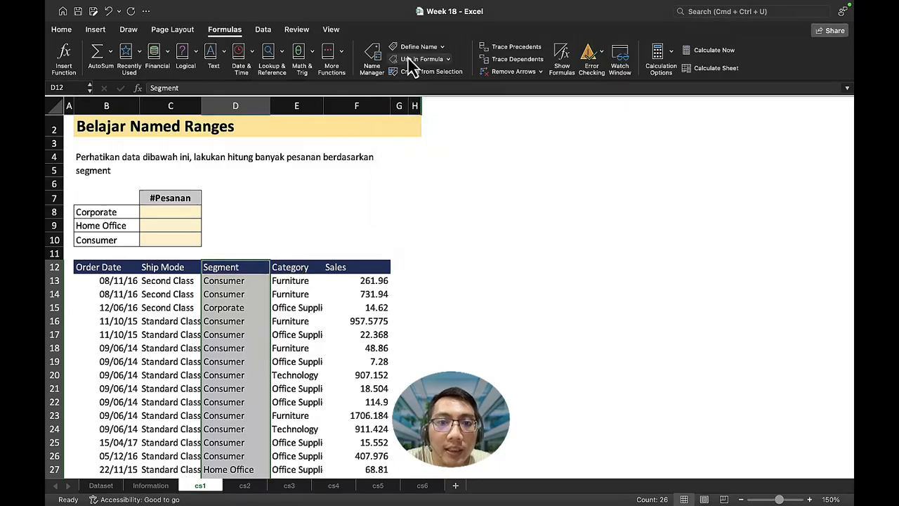
Inspect the Segment named range's name, scope and cell reference in the Name Manager, leaving its definition as is
{"action": "left_click", "coordinate": [372, 77]}
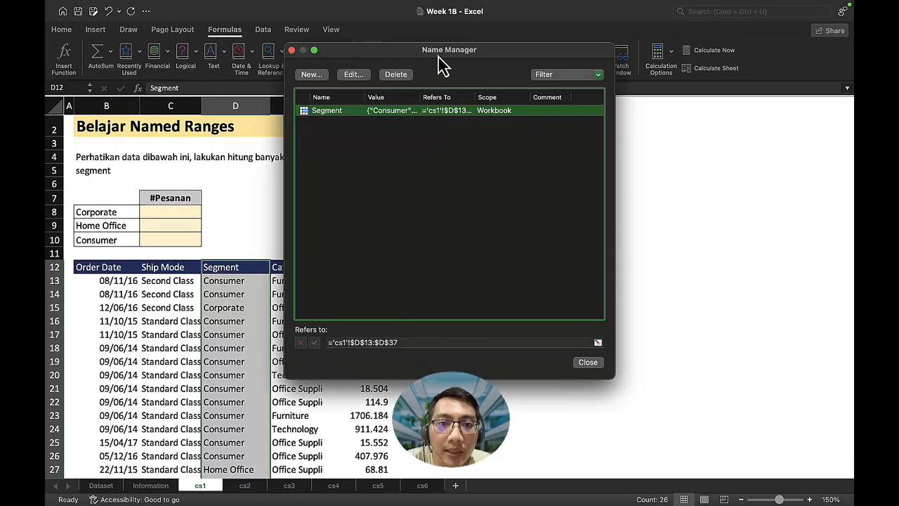
{"action": "left_click_drag", "start_coordinate": [413, 62], "coordinate": [514, 150]}
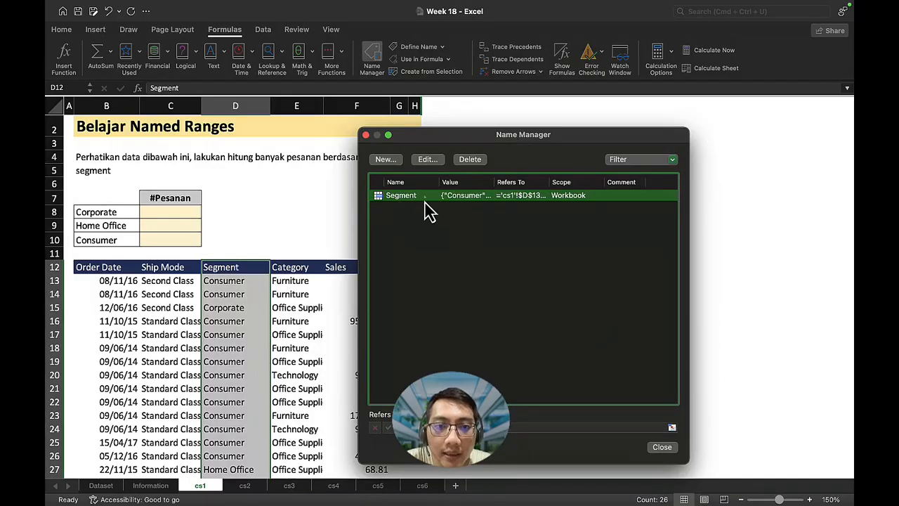
{"action": "left_click", "coordinate": [425, 160]}
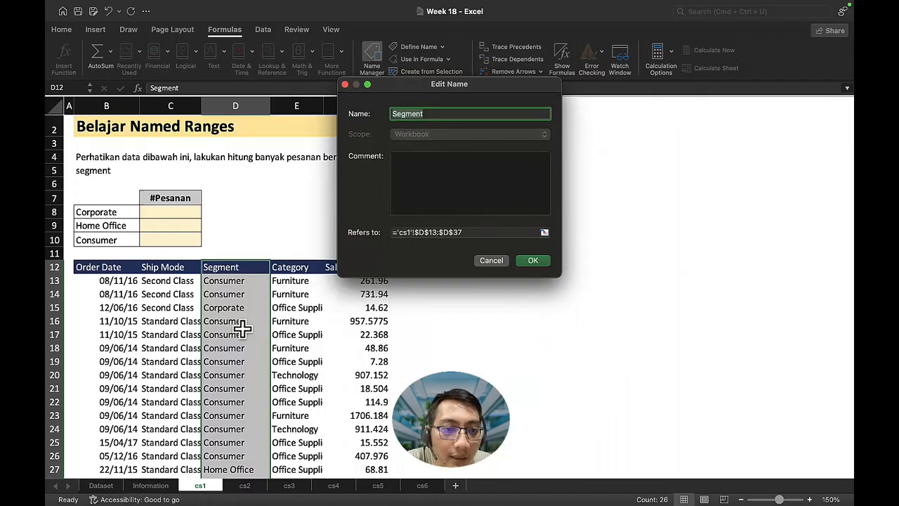
{"action": "left_click", "coordinate": [537, 264]}
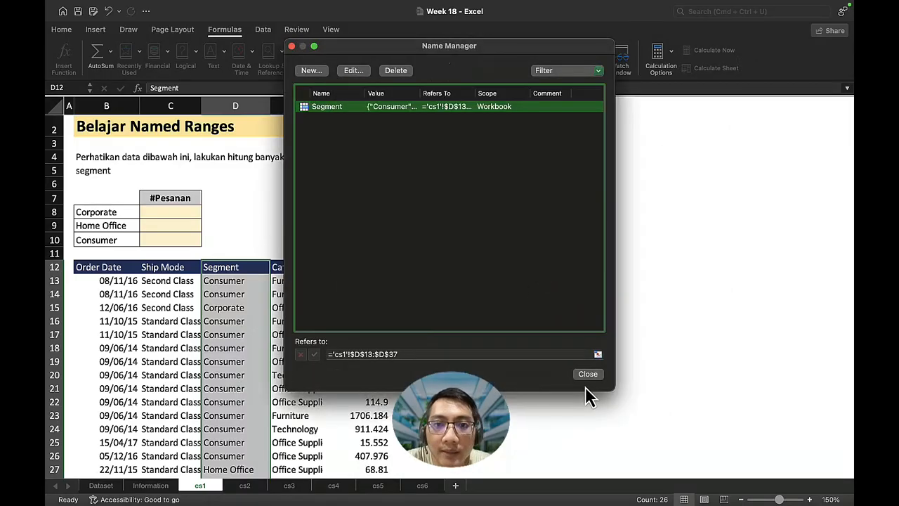
{"action": "left_click", "coordinate": [353, 72]}
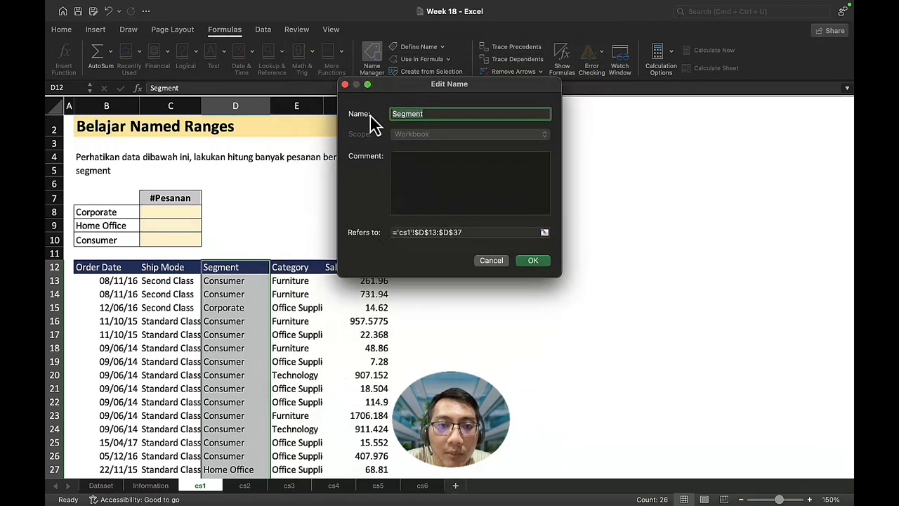
{"action": "left_click", "coordinate": [538, 265]}
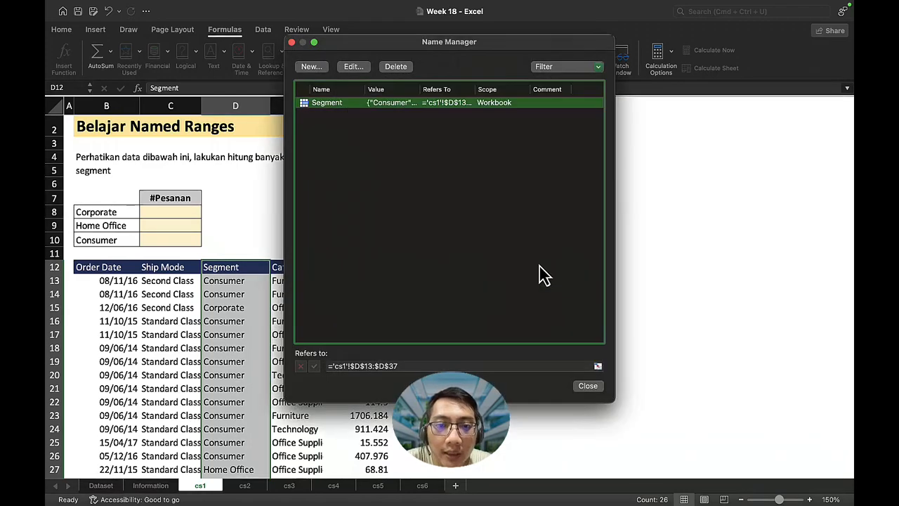
{"action": "left_click", "coordinate": [588, 387]}
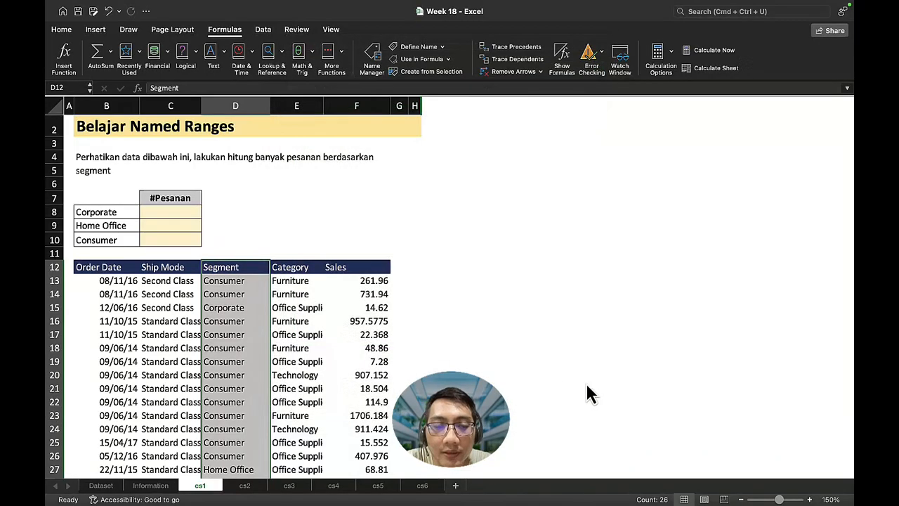
{"action": "left_click", "coordinate": [374, 67]}
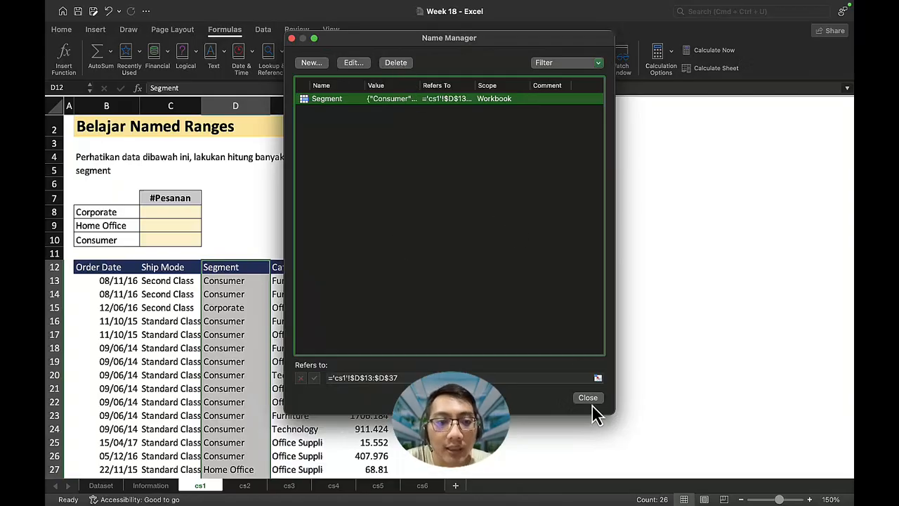
{"action": "left_click", "coordinate": [589, 399]}
Start a COUNTIF formula in C8 for the Corporate orders, with the Segment data D13:D37 as its range
{"action": "left_click", "coordinate": [158, 212]}
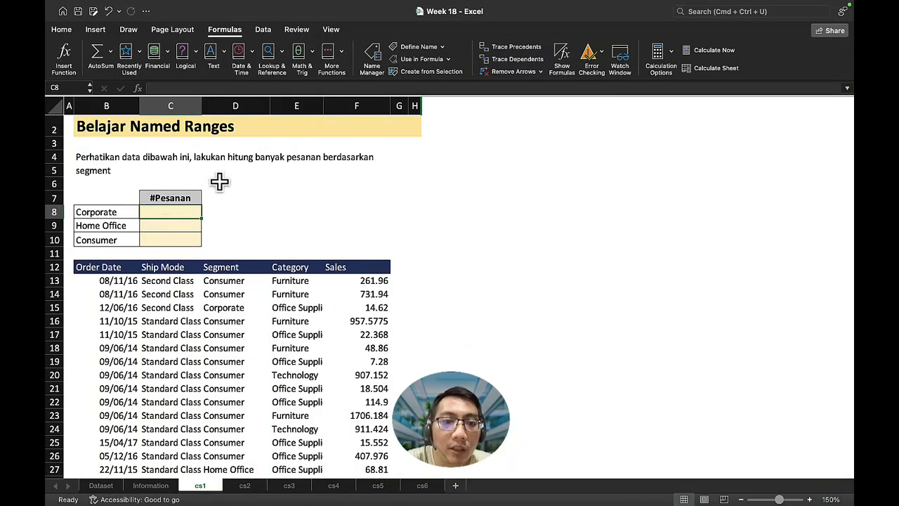
{"action": "type", "text": "="}
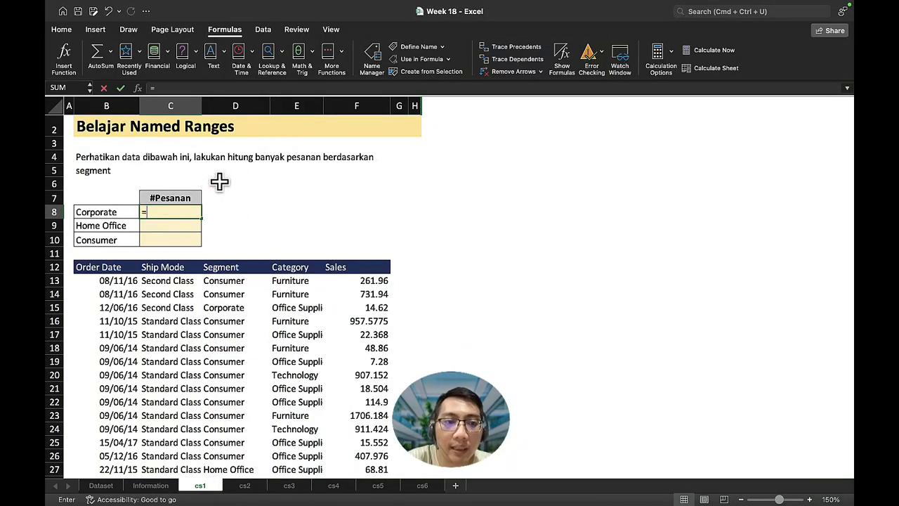
{"action": "type", "text": "C"}
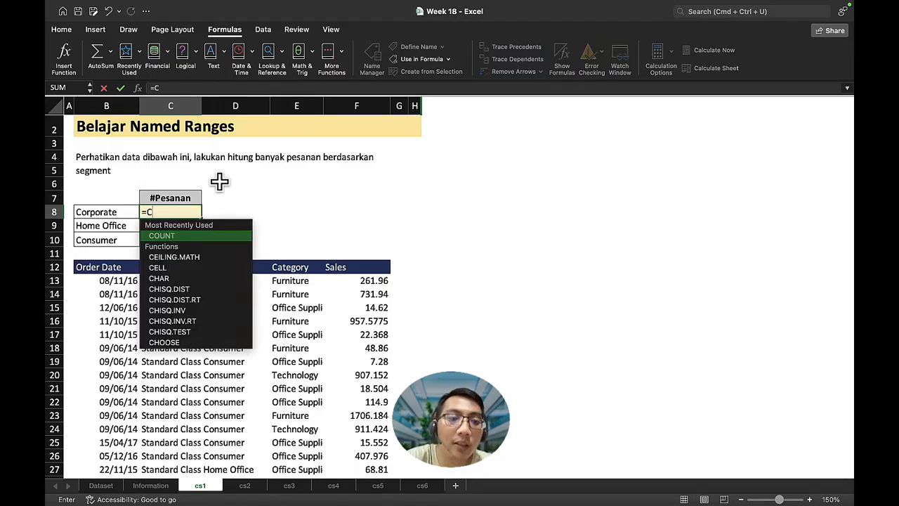
{"action": "type", "text": "OUNTIF"}
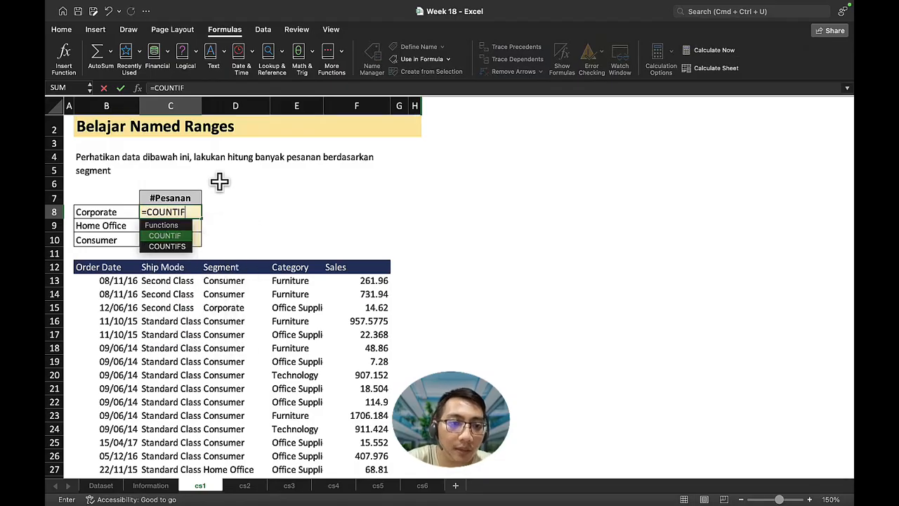
{"action": "type", "text": "("}
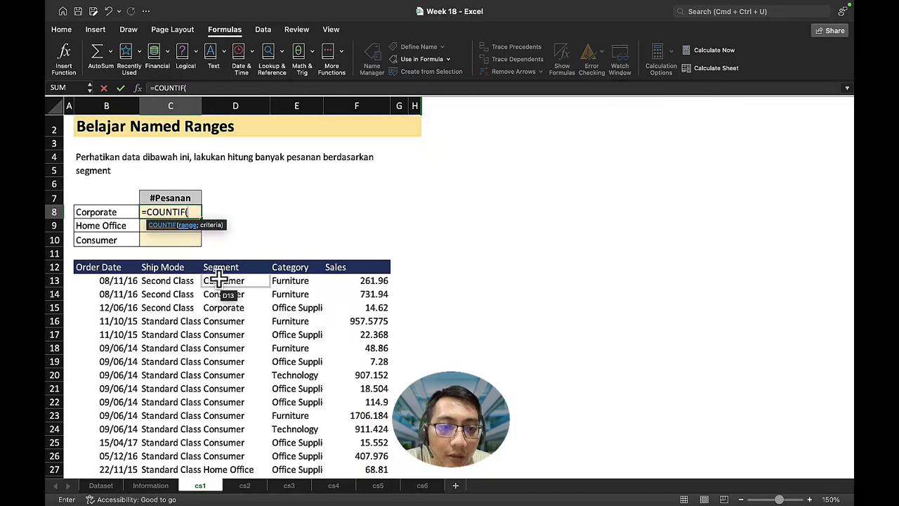
{"action": "left_click_drag", "start_coordinate": [219, 280], "coordinate": [224, 438]}
{"action": "scroll", "coordinate": [228, 422], "scroll_direction": "up", "scroll_amount": 5}
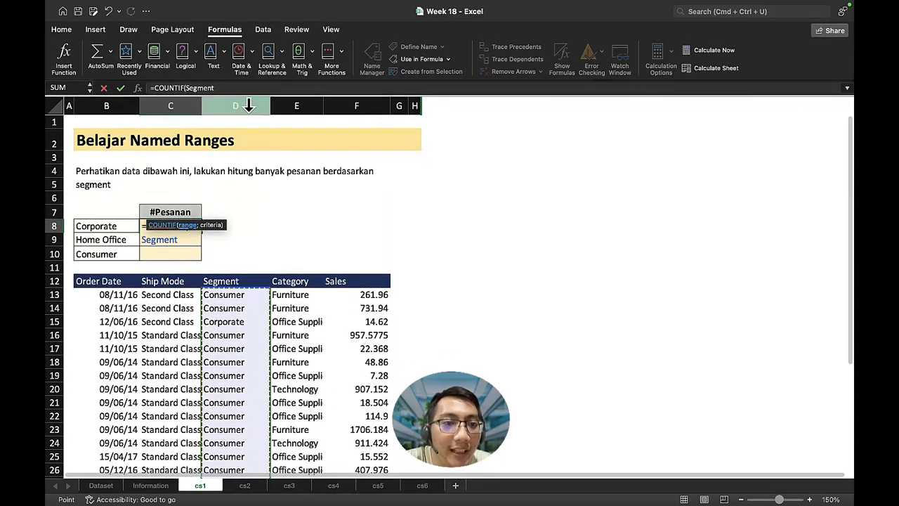
Re-enter the range argument by its name Segment and complete the C8 formula as =COUNTIF(Segment;B8)
{"action": "left_click", "coordinate": [229, 87]}
{"action": "key", "text": "BackSpace"}
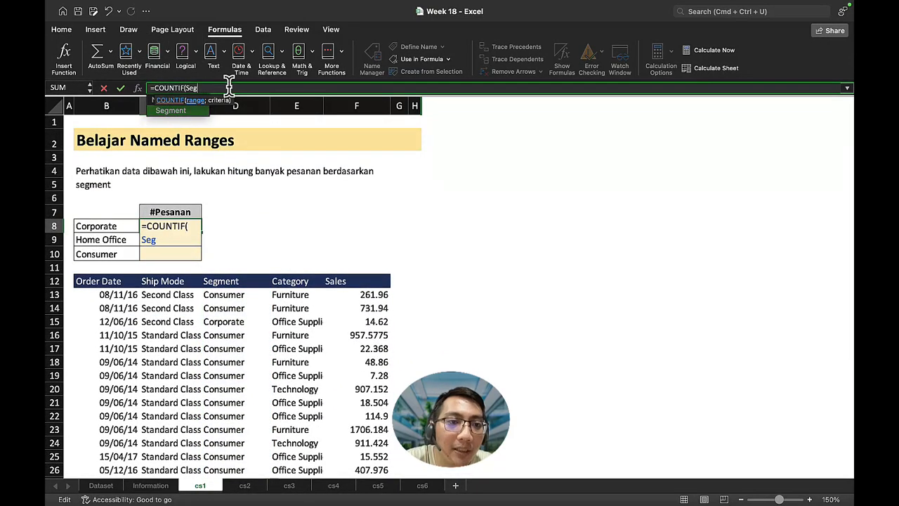
{"action": "key", "text": "BackSpace"}
{"action": "key", "text": "BackSpace"}
{"action": "key", "text": "BackSpace"}
{"action": "type", "text": "Segment"}
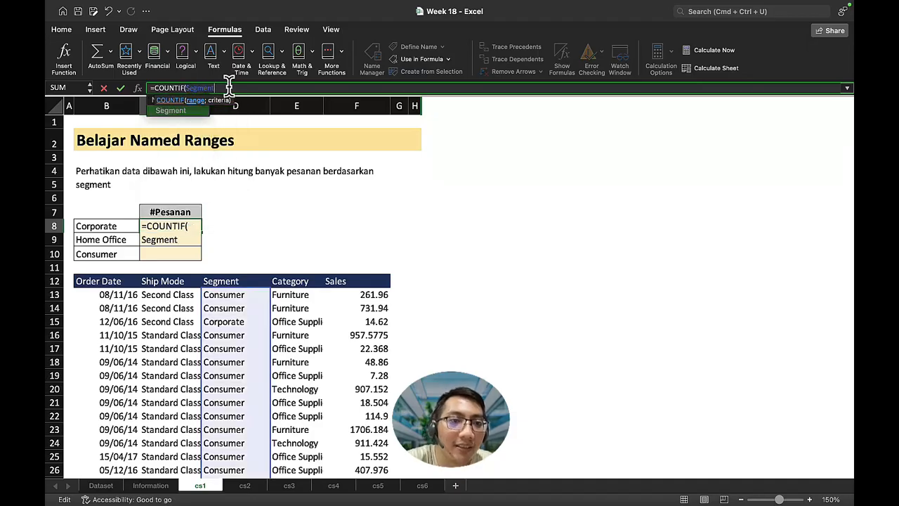
{"action": "type", "text": ";"}
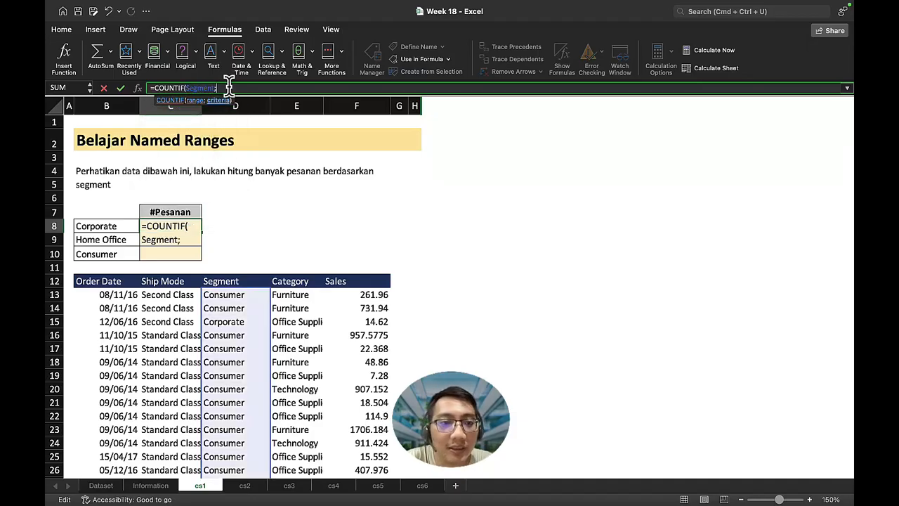
{"action": "left_click", "coordinate": [105, 225]}
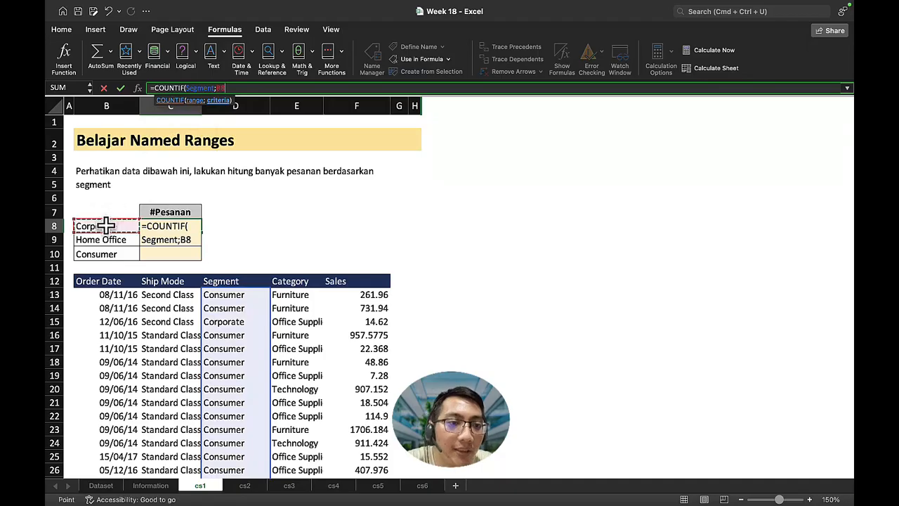
{"action": "type", "text": ")"}
{"action": "key", "text": "Return"}
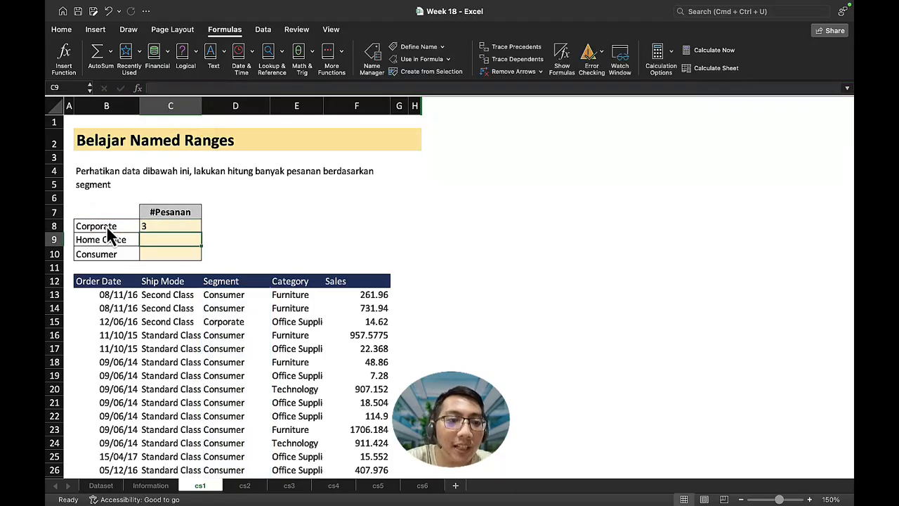
Copy the Corporate count formula from C8 into the Home Office and Consumer cells C9 and C10
{"action": "key", "text": "super+c"}
{"action": "key", "text": "Down"}
{"action": "key", "text": "super+v"}
{"action": "key", "text": "Down"}
{"action": "key", "text": "super+v"}
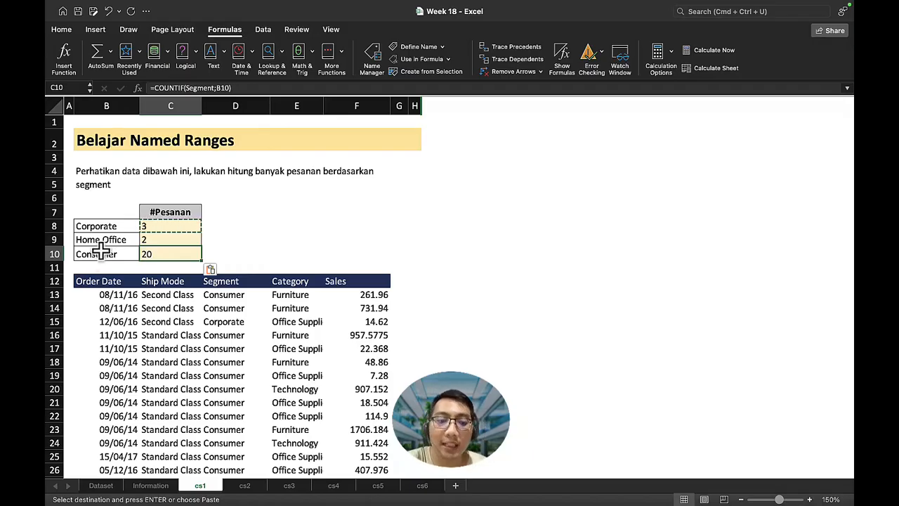
On the cs2 sheet, create a Category named range from E12:E37 using the top row as its name, and check it in the Name Manager
{"action": "left_click", "coordinate": [247, 488]}
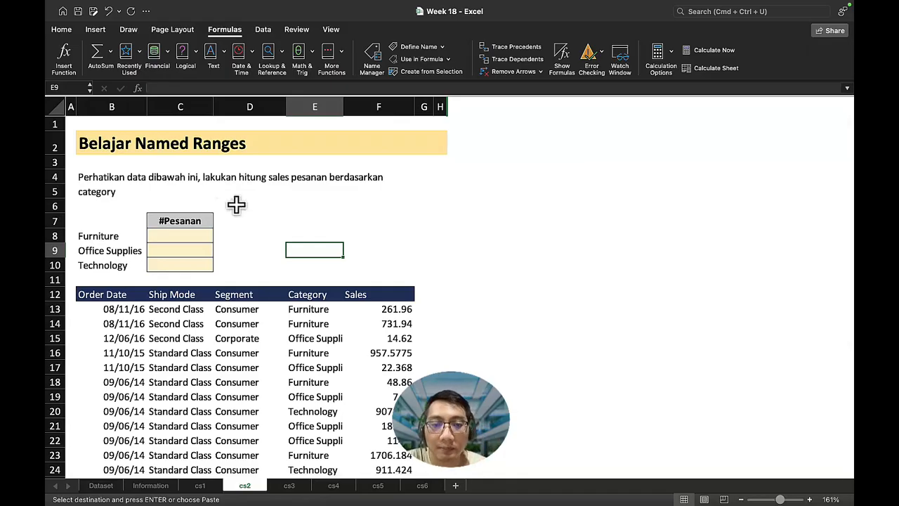
{"action": "left_click", "coordinate": [317, 289]}
{"action": "key", "text": "super+shift+Down"}
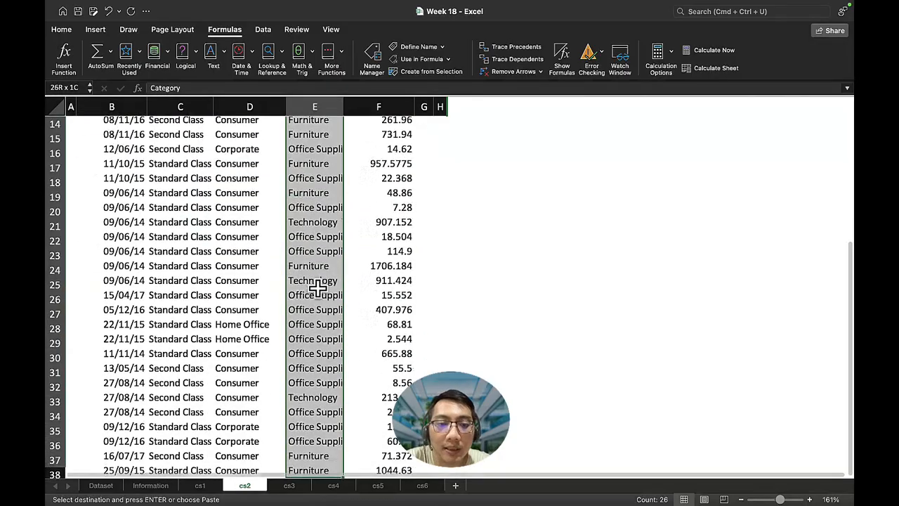
{"action": "left_click", "coordinate": [430, 71]}
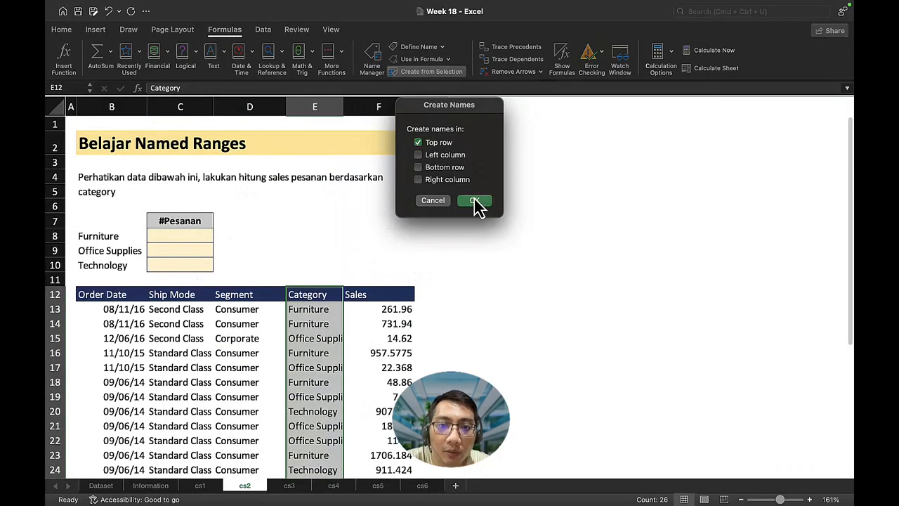
{"action": "left_click", "coordinate": [473, 200]}
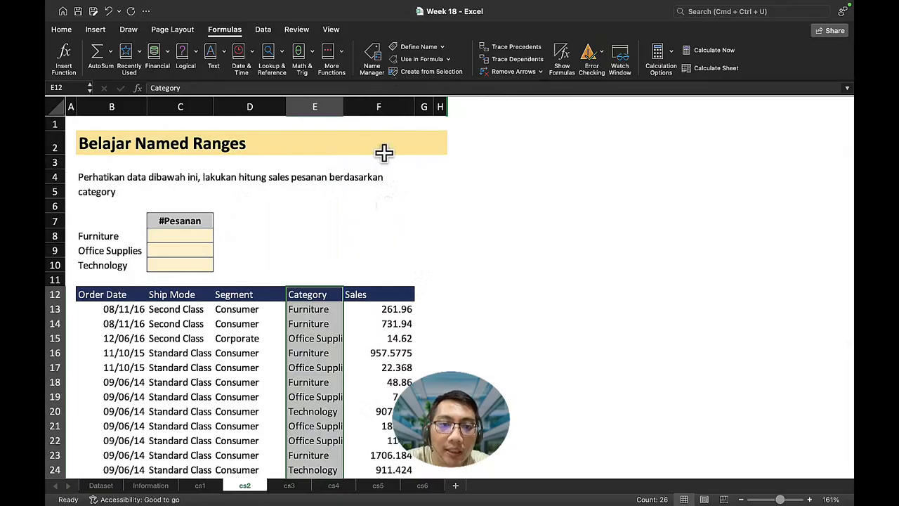
{"action": "left_click", "coordinate": [371, 66]}
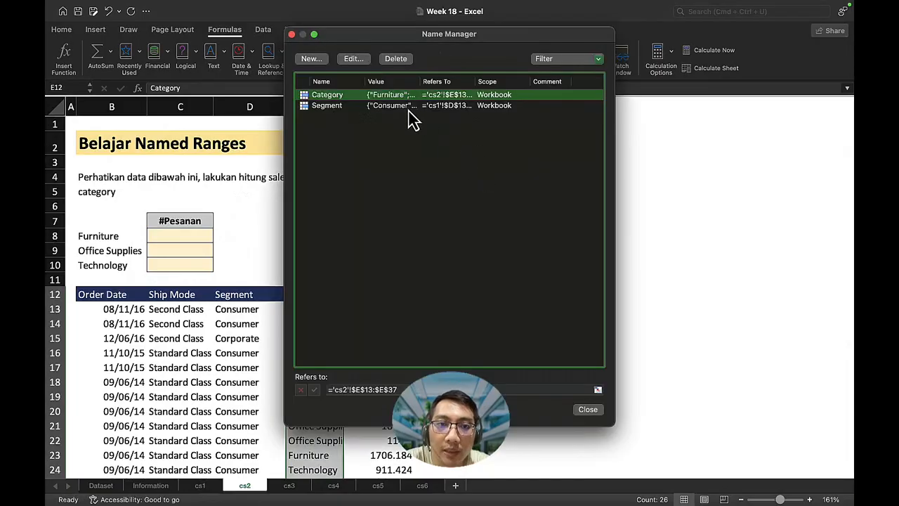
{"action": "left_click", "coordinate": [588, 410]}
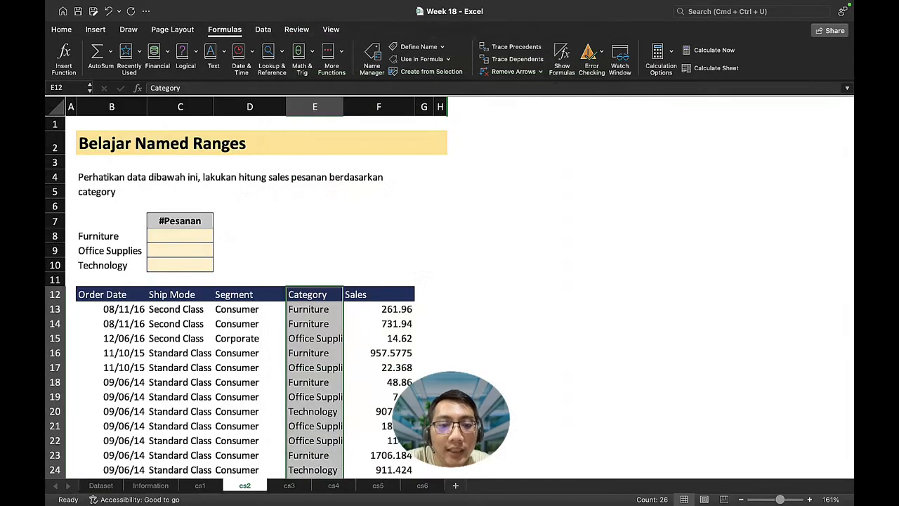
Create a Sales named range from F12:F37 using the top row as its name, and check it in the Name Manager
{"action": "left_click", "coordinate": [392, 295]}
{"action": "key", "text": "super+shift+Down"}
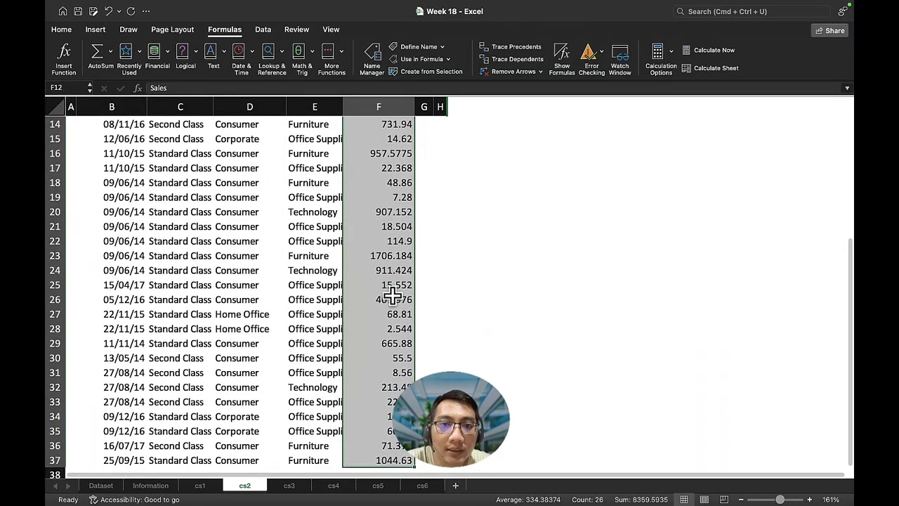
{"action": "left_click", "coordinate": [450, 73]}
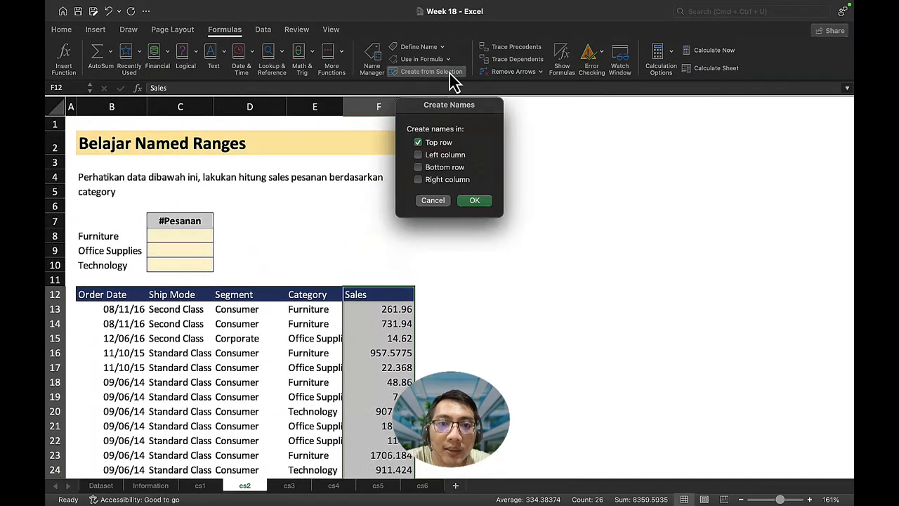
{"action": "left_click", "coordinate": [474, 200]}
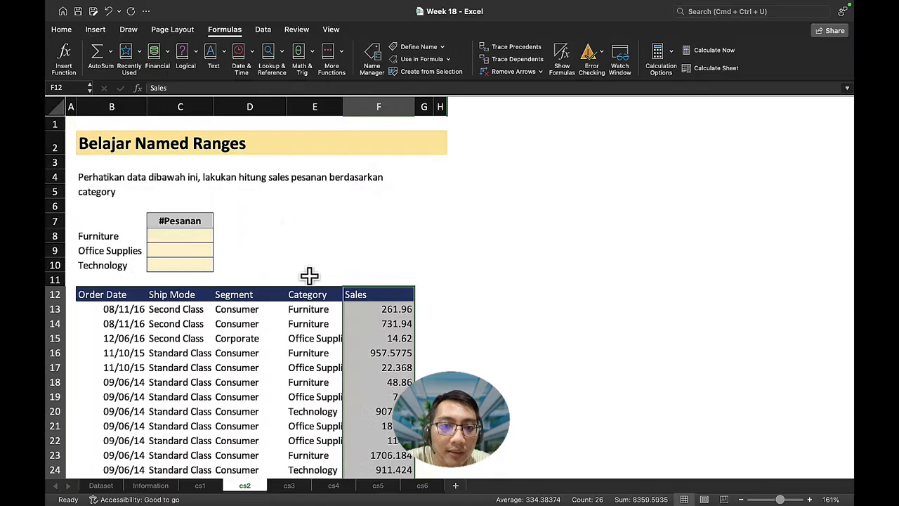
{"action": "left_click", "coordinate": [372, 59]}
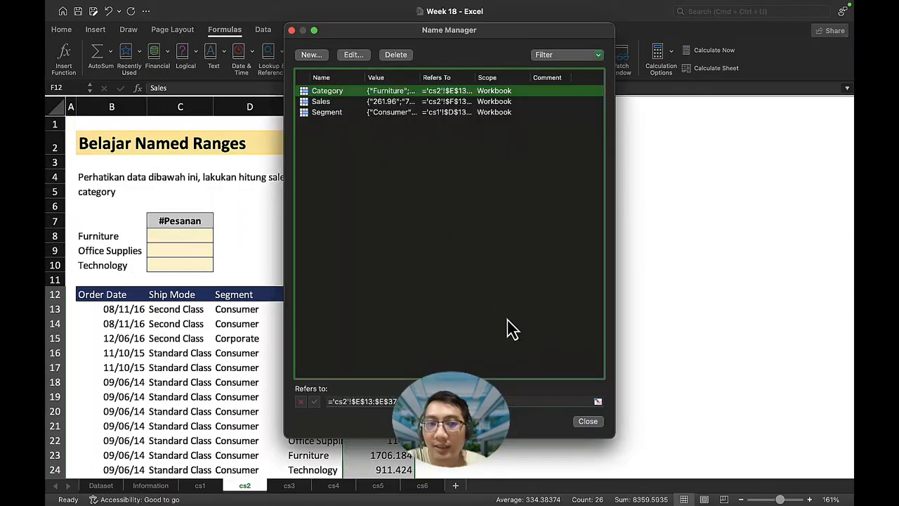
{"action": "left_click", "coordinate": [594, 424]}
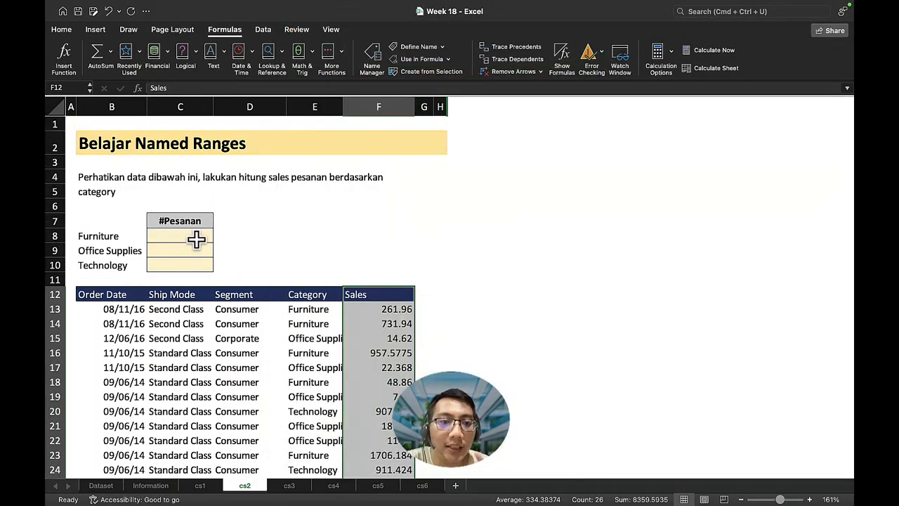
Format the Sales values in F13:F37 with the comma style and two decimal places
{"action": "left_click", "coordinate": [383, 311]}
{"action": "key", "text": "ctrl+shift+Down"}
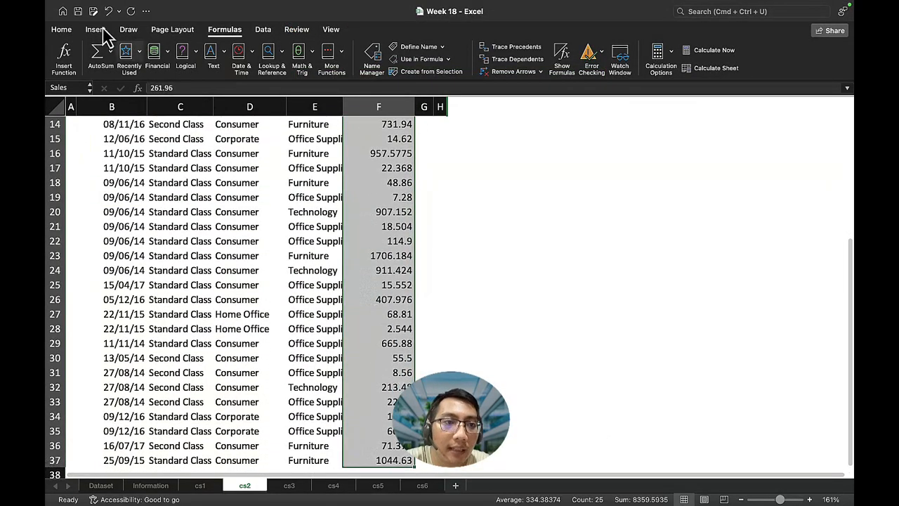
{"action": "left_click", "coordinate": [63, 31]}
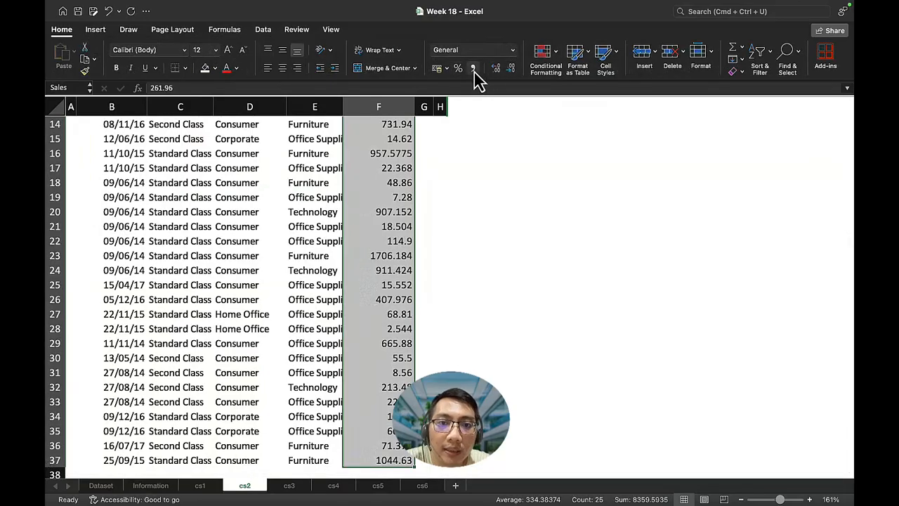
{"action": "left_click", "coordinate": [473, 68]}
{"action": "left_click", "coordinate": [496, 68]}
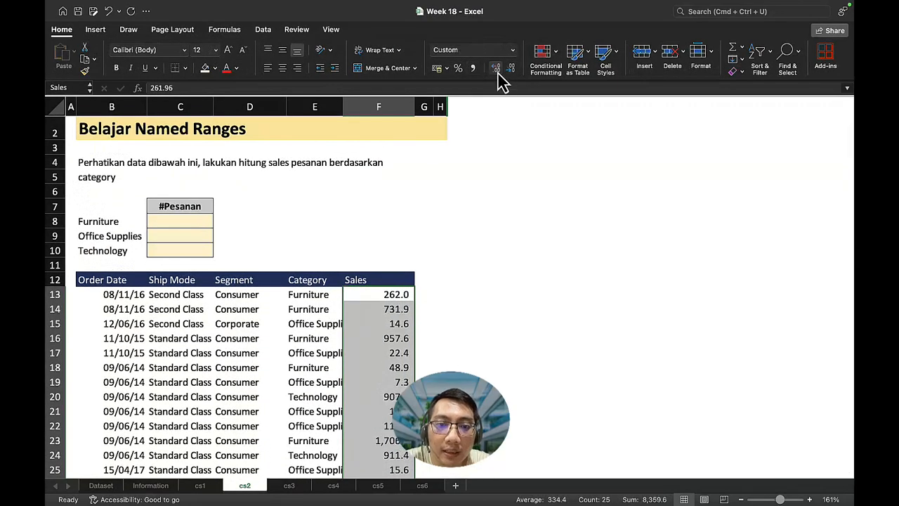
{"action": "left_click", "coordinate": [495, 68]}
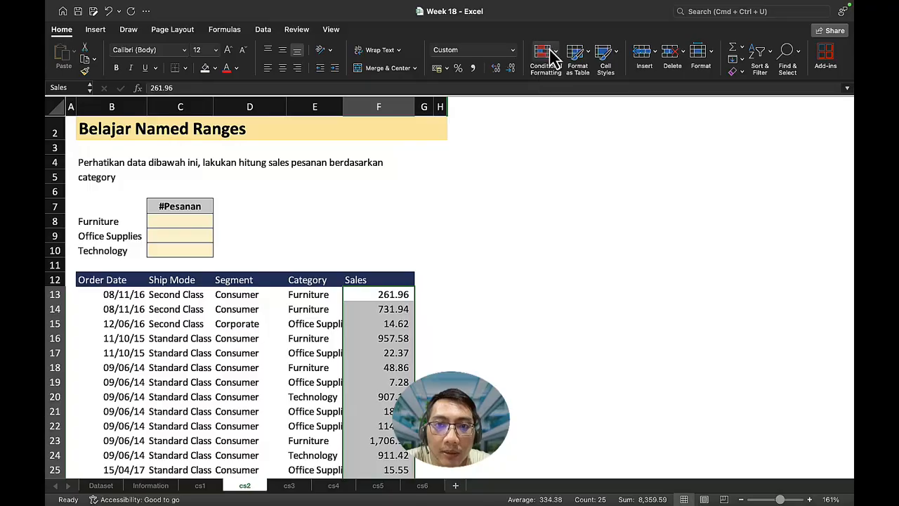
Set the number format of the Sales values in F13:F37 to Currency with two decimal places
{"action": "left_click", "coordinate": [512, 50]}
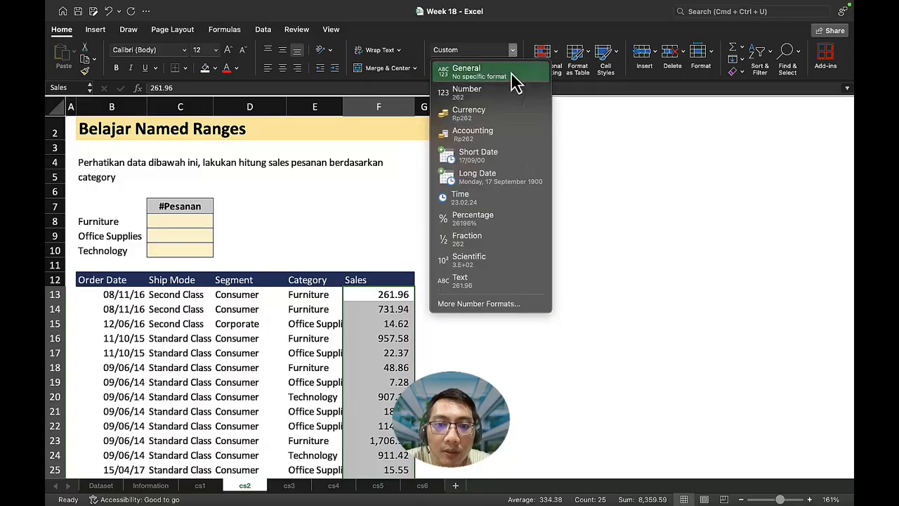
{"action": "left_click", "coordinate": [498, 119]}
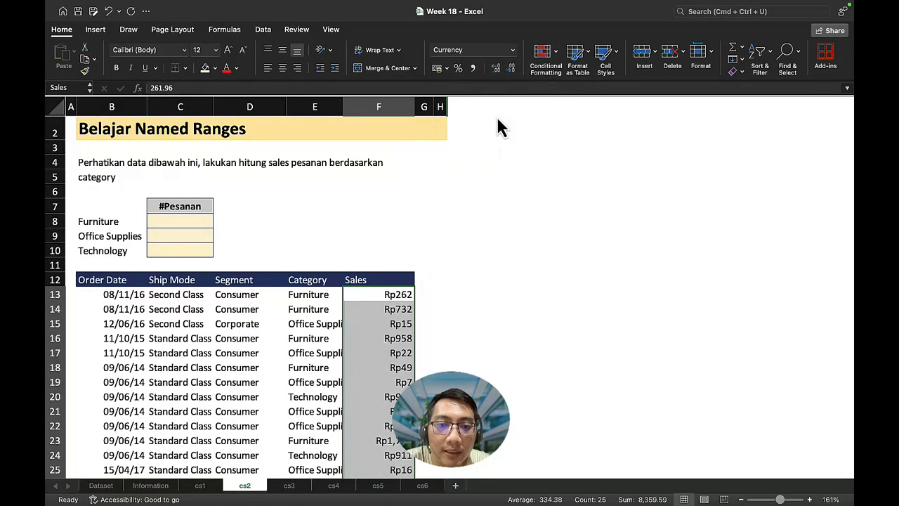
{"action": "left_click", "coordinate": [497, 69]}
{"action": "left_click", "coordinate": [497, 69]}
{"action": "left_click", "coordinate": [512, 50]}
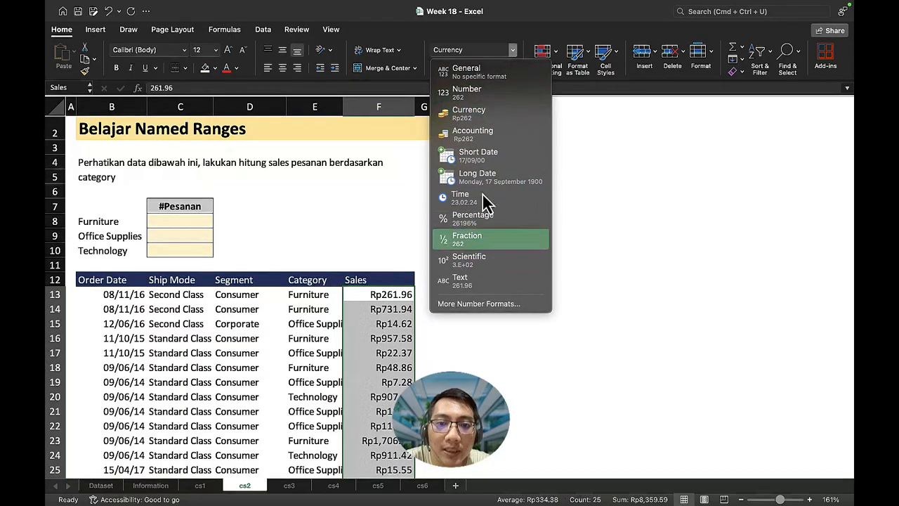
{"action": "left_click", "coordinate": [348, 243]}
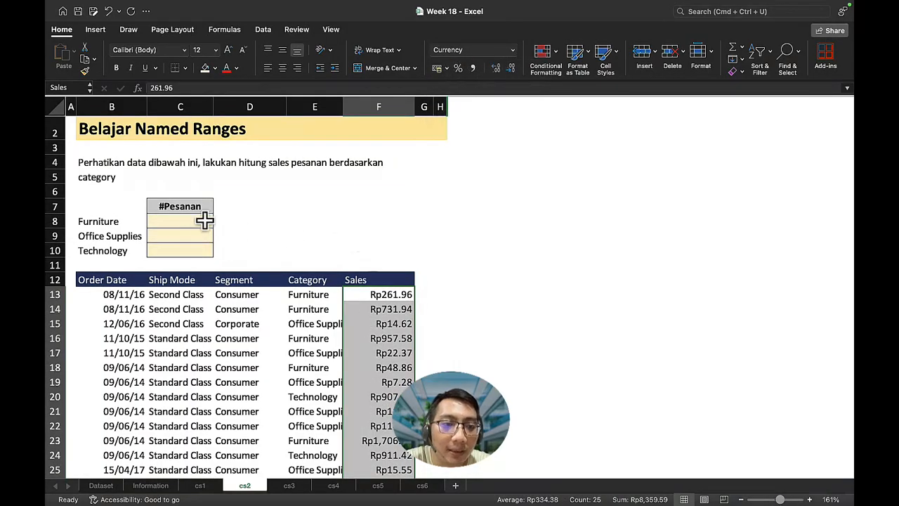
Apply the Long Date format to the Order Date values in B13:B37
{"action": "left_click", "coordinate": [122, 295]}
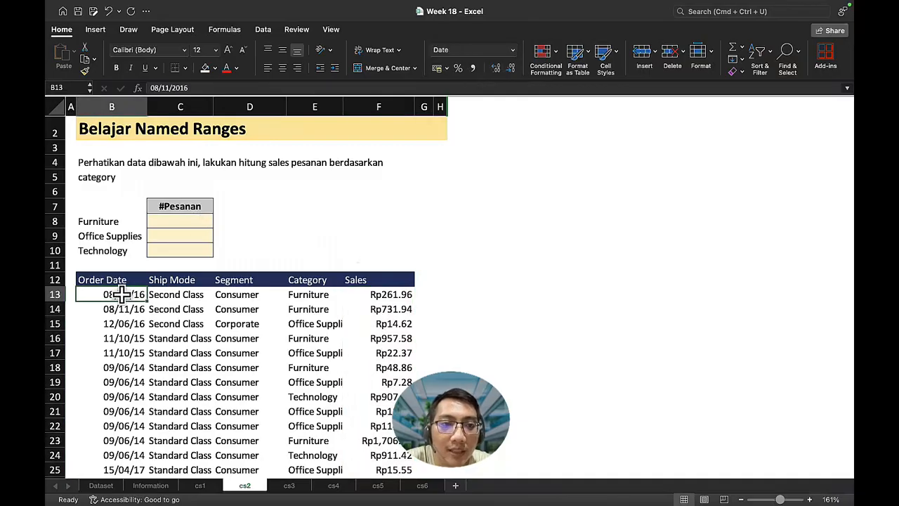
{"action": "key", "text": "ctrl+shift+Down"}
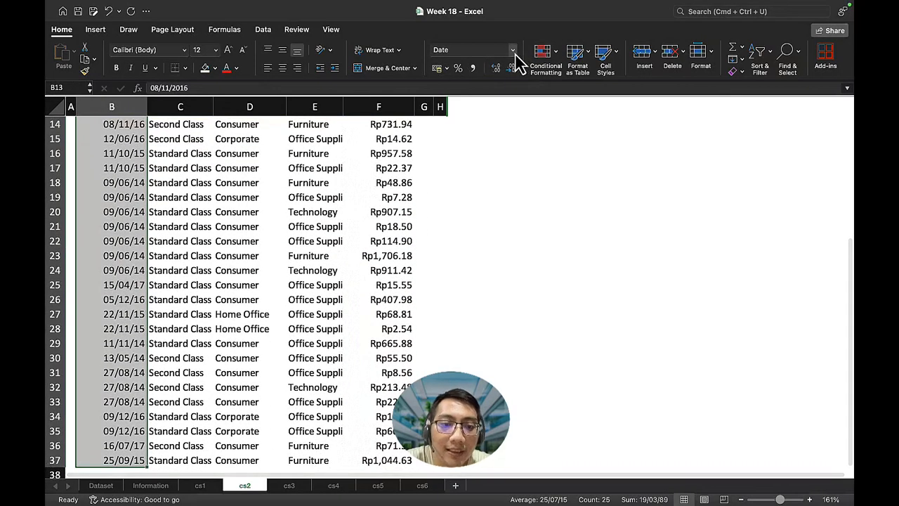
{"action": "left_click", "coordinate": [513, 53]}
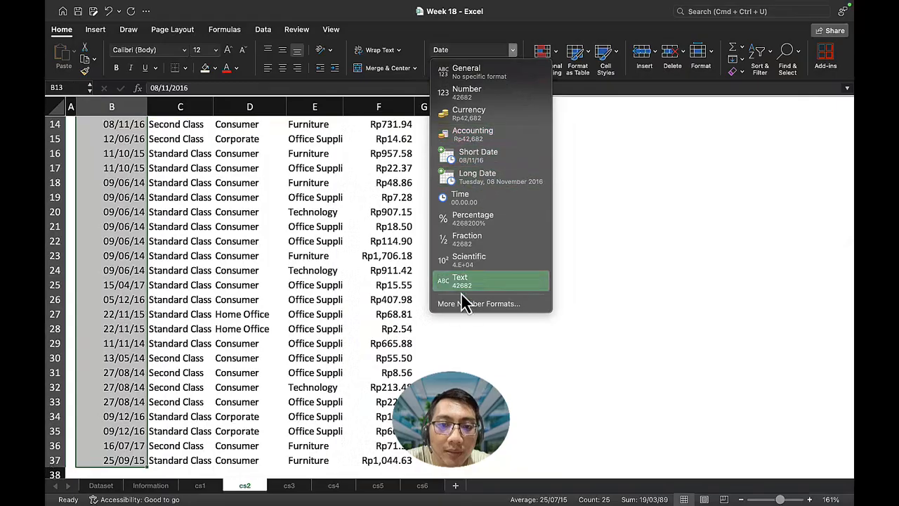
{"action": "left_click", "coordinate": [512, 190]}
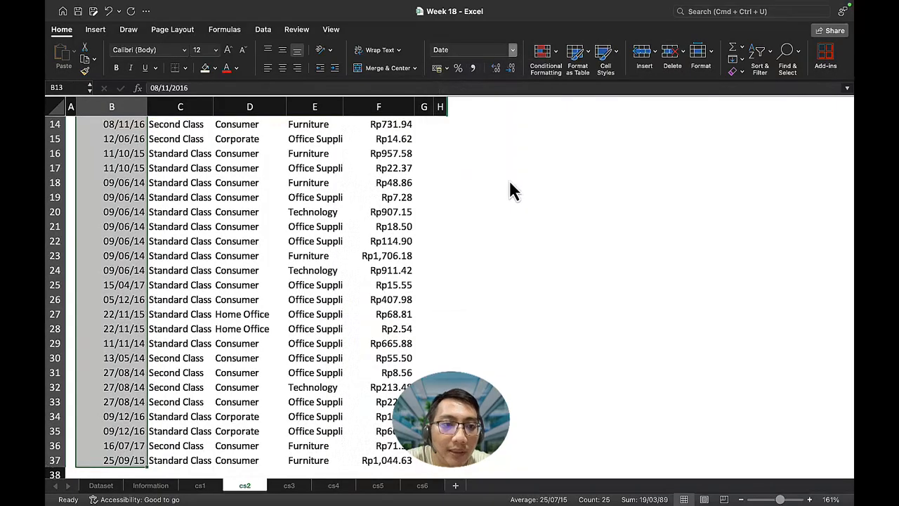
Return the Order Date values to the Short Date format and narrow column B to fit the shorter dates
{"action": "left_click", "coordinate": [514, 50]}
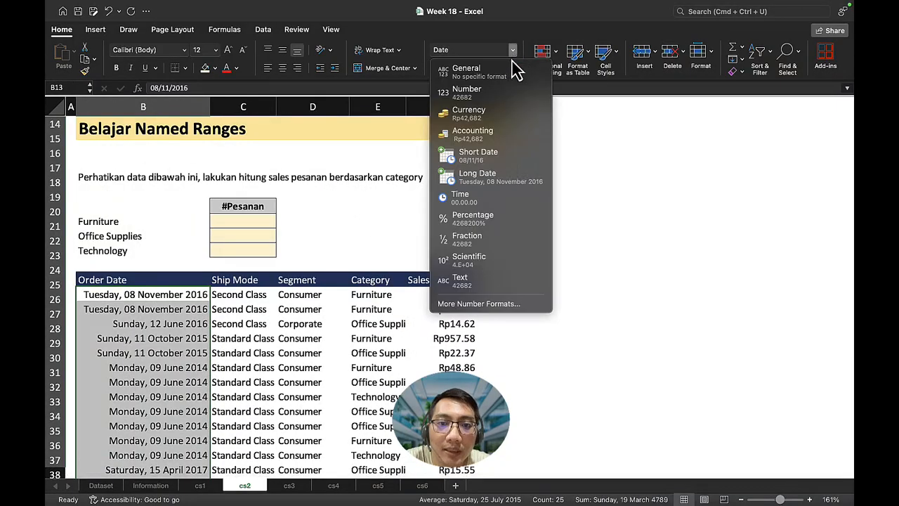
{"action": "left_click", "coordinate": [495, 160]}
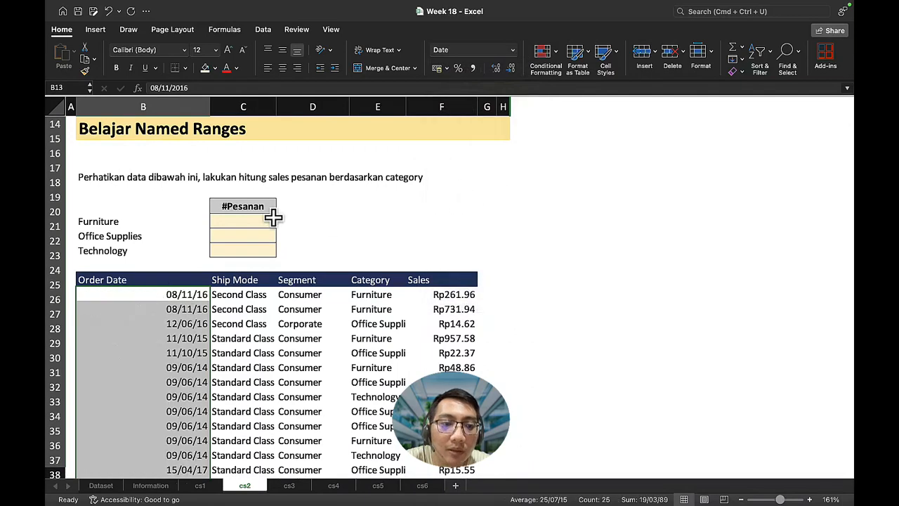
{"action": "left_click", "coordinate": [177, 96]}
{"action": "left_click_drag", "start_coordinate": [209, 106], "coordinate": [150, 106]}
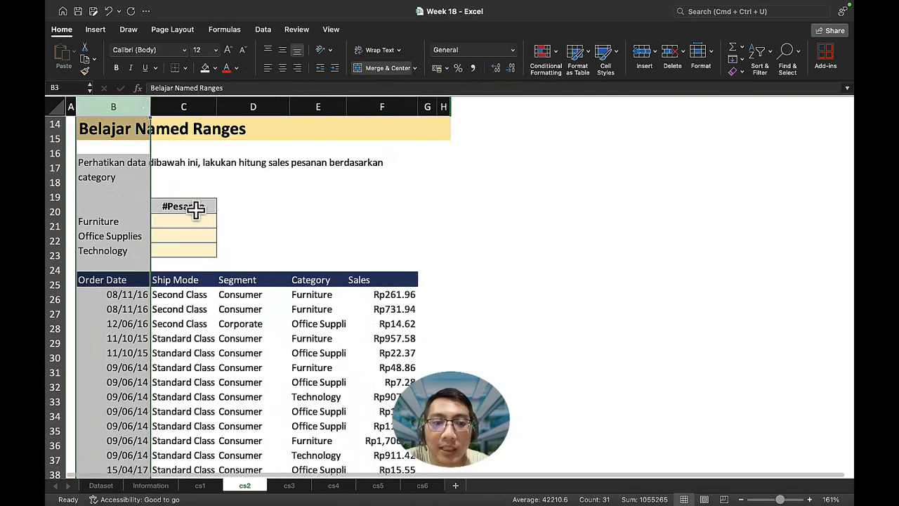
Start a SUMIF formula in C8 for the Furniture sales, with the Category named range as its range argument
{"action": "left_click", "coordinate": [186, 216]}
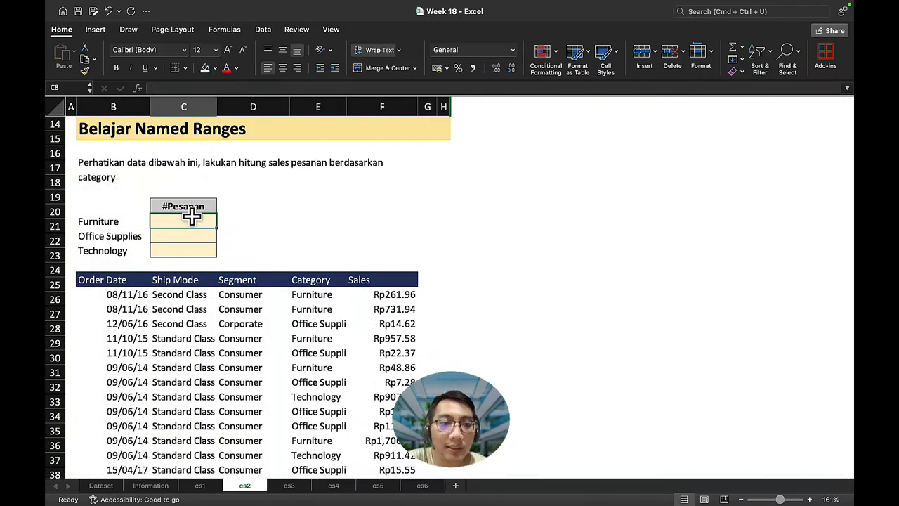
{"action": "type", "text": "="}
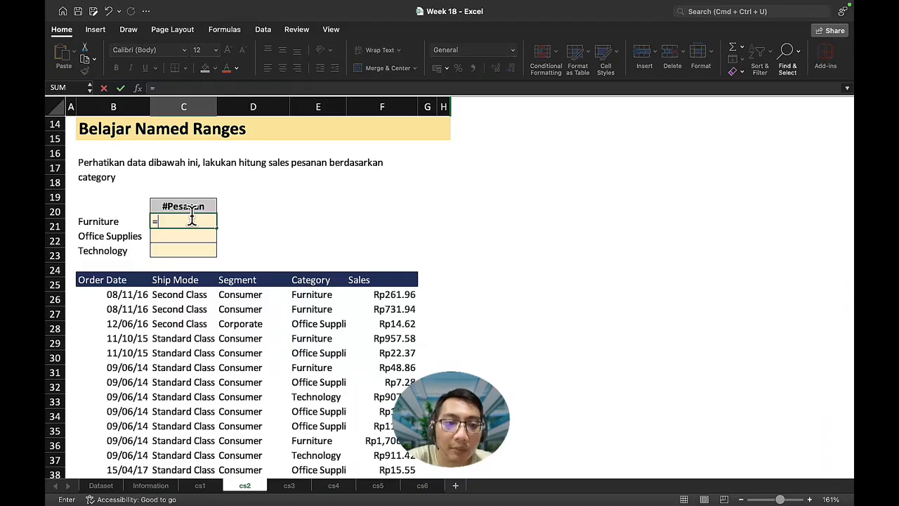
{"action": "type", "text": "SUMIF("}
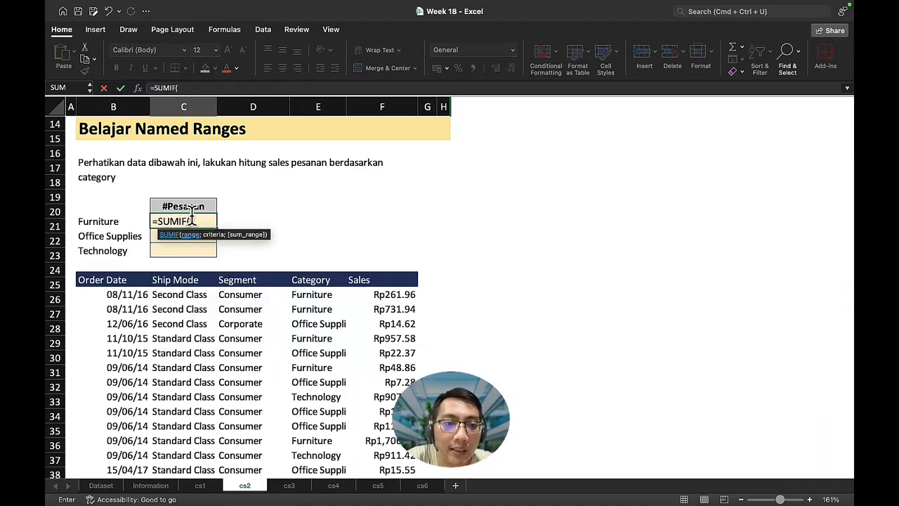
{"action": "type", "text": "ca"}
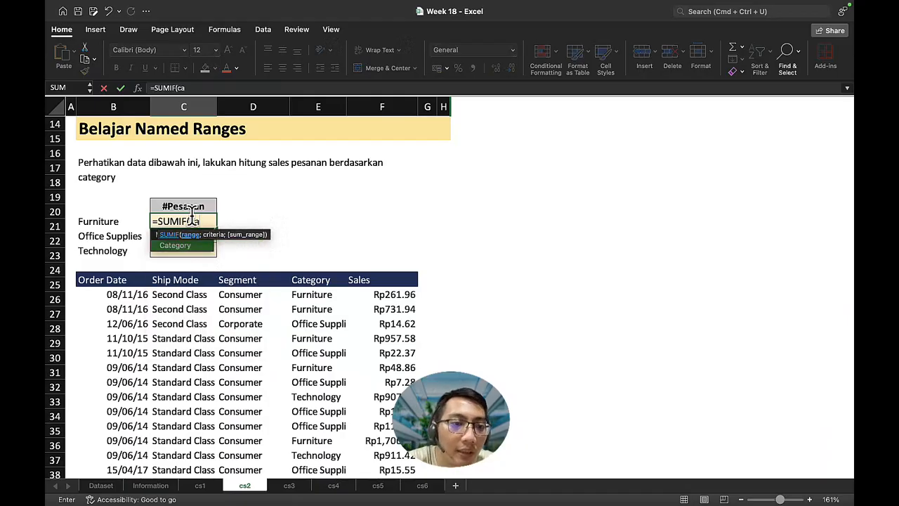
{"action": "double_click", "coordinate": [189, 248]}
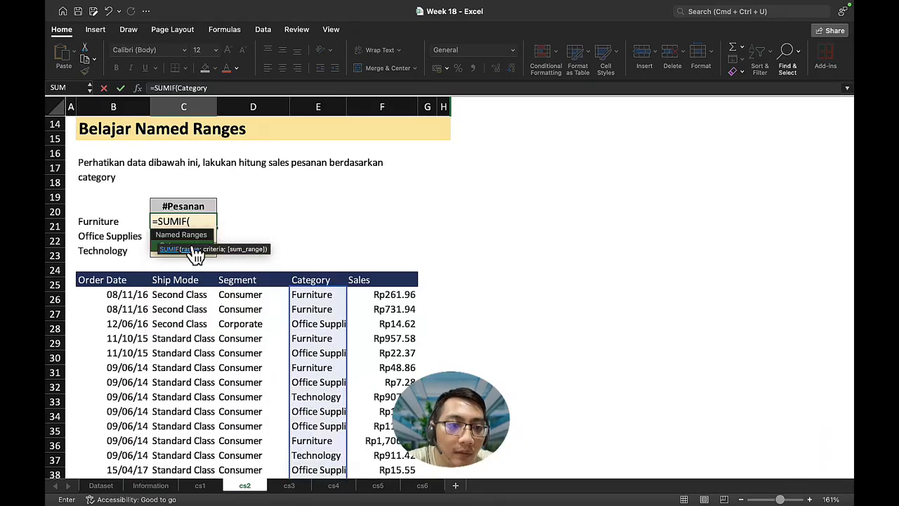
{"action": "left_click", "coordinate": [239, 87]}
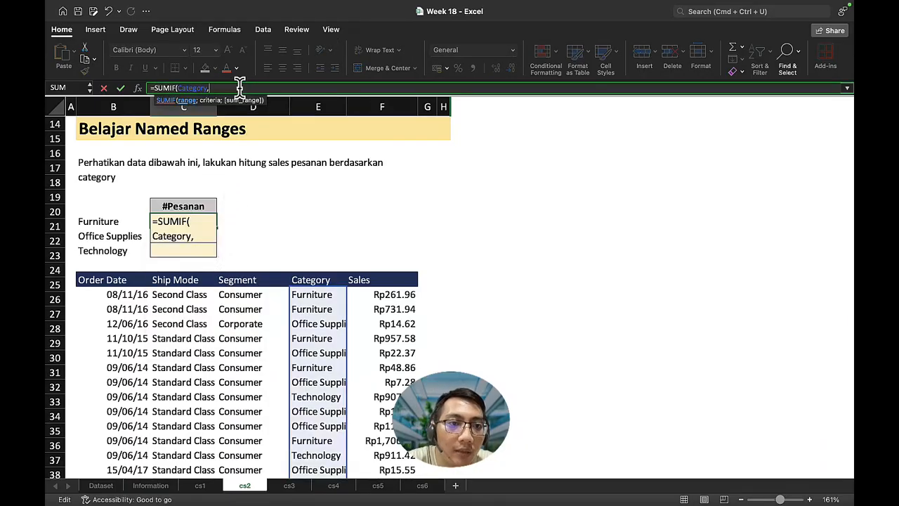
{"action": "type", "text": ","}
{"action": "key", "text": "BackSpace"}
{"action": "type", "text": ";"}
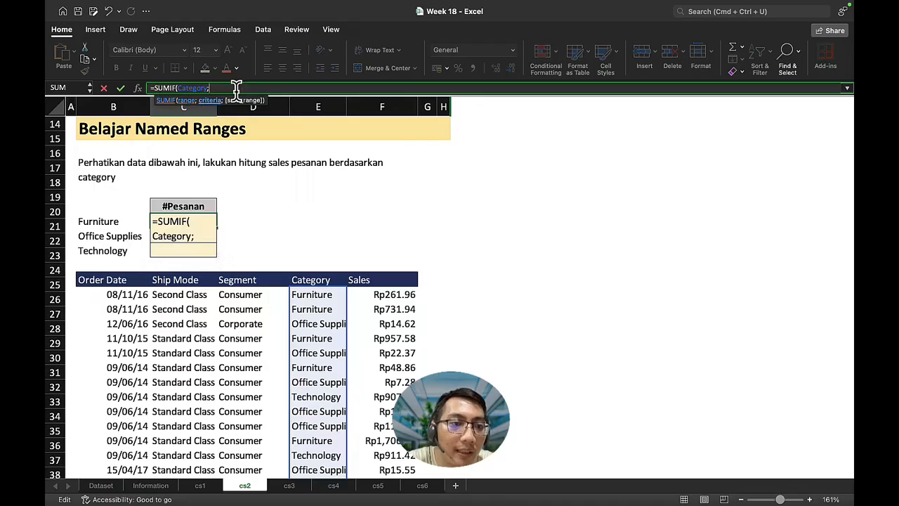
Complete the SUMIF formula in C8 with B8 as the criteria and the Sales named range as the sum range
{"action": "left_click", "coordinate": [111, 221]}
{"action": "type", "text": ";"}
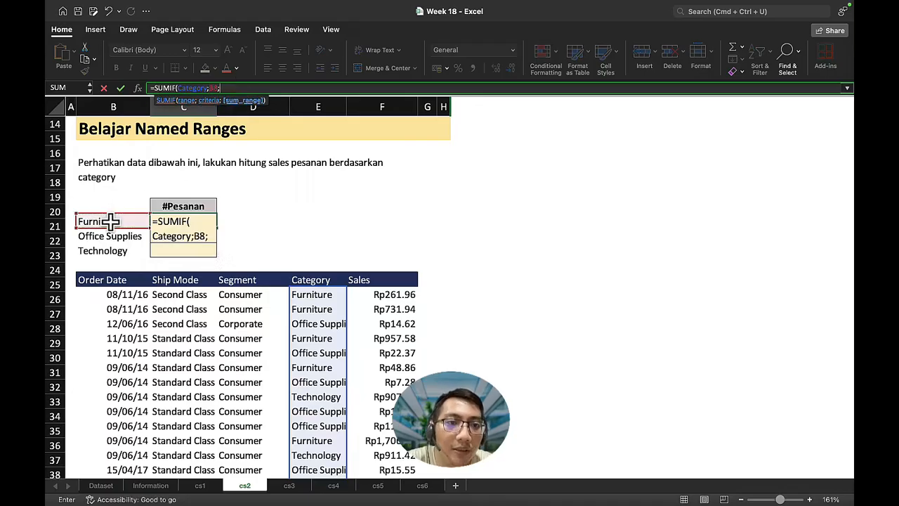
{"action": "type", "text": "Sales)"}
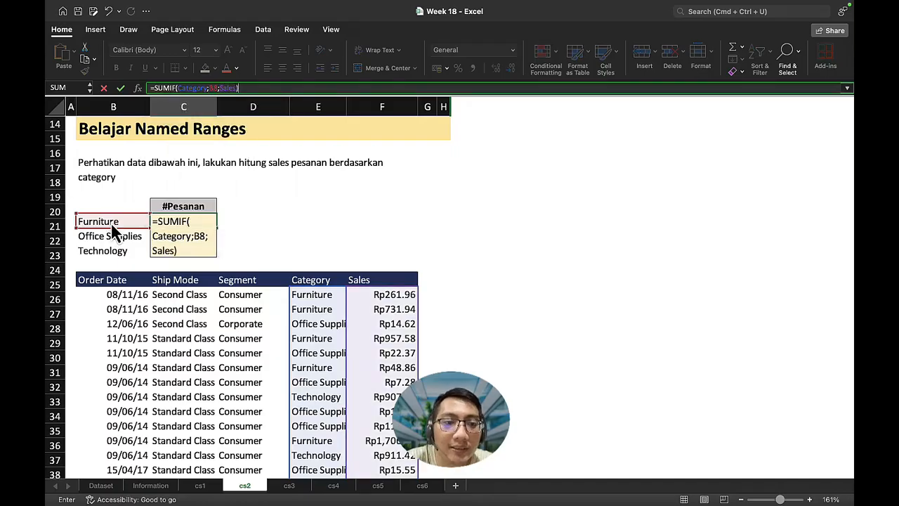
{"action": "key", "text": "Return"}
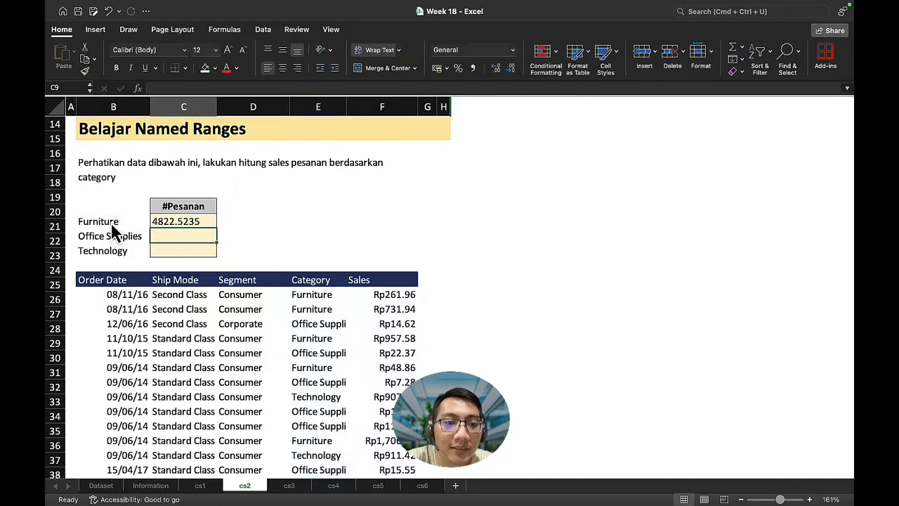
Copy the SUMIF formula from C8 to C9 and C10 for Office Supplies and Technology
{"action": "key", "text": "Up"}
{"action": "key", "text": "super+c"}
{"action": "key", "text": "Down"}
{"action": "key", "text": "super+v"}
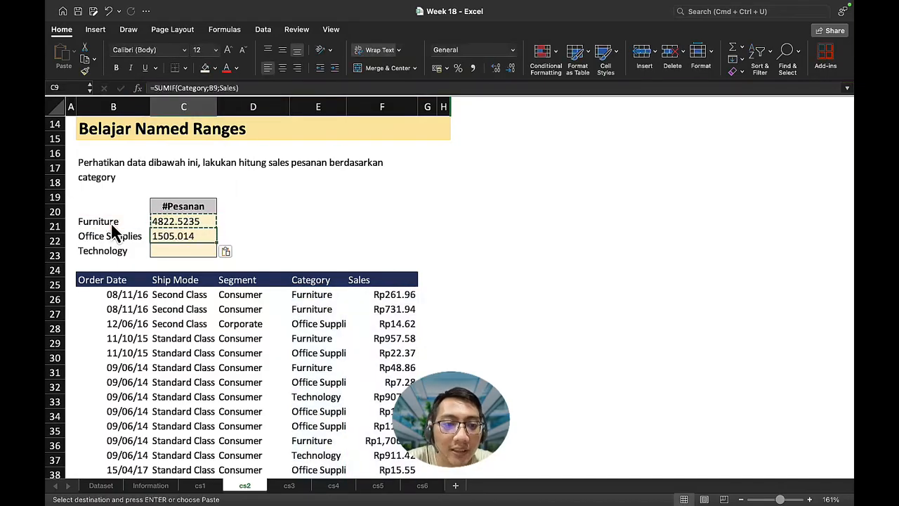
{"action": "key", "text": "Down"}
{"action": "key", "text": "super+v"}
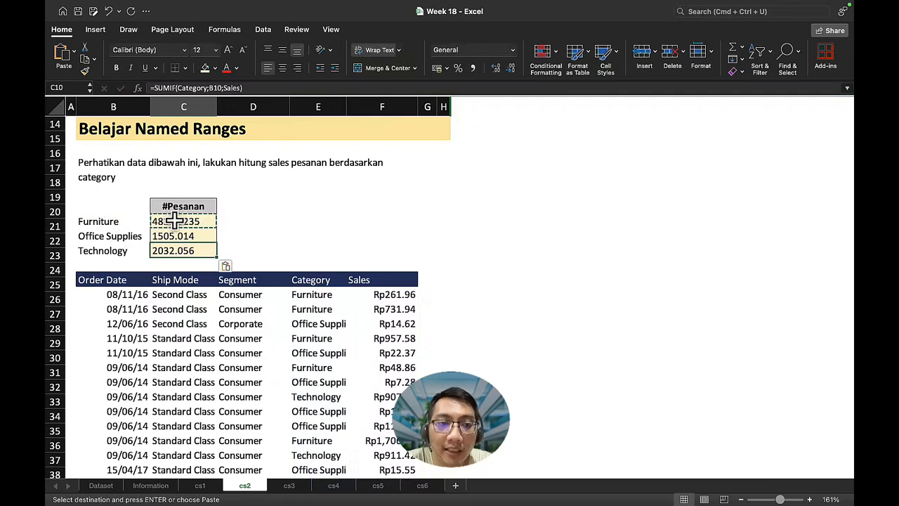
Format the category totals in C8:C10 to two decimal places and center them horizontally
{"action": "left_click_drag", "start_coordinate": [204, 221], "coordinate": [211, 251]}
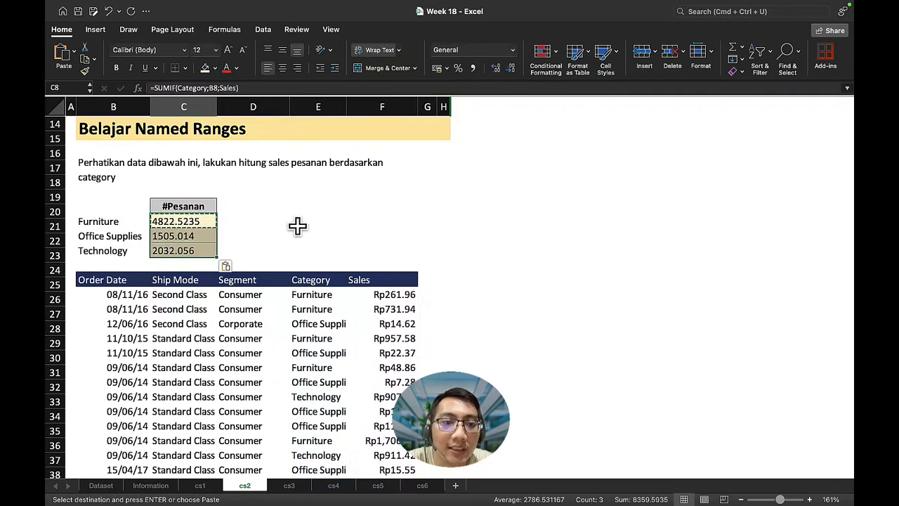
{"action": "left_click", "coordinate": [512, 69]}
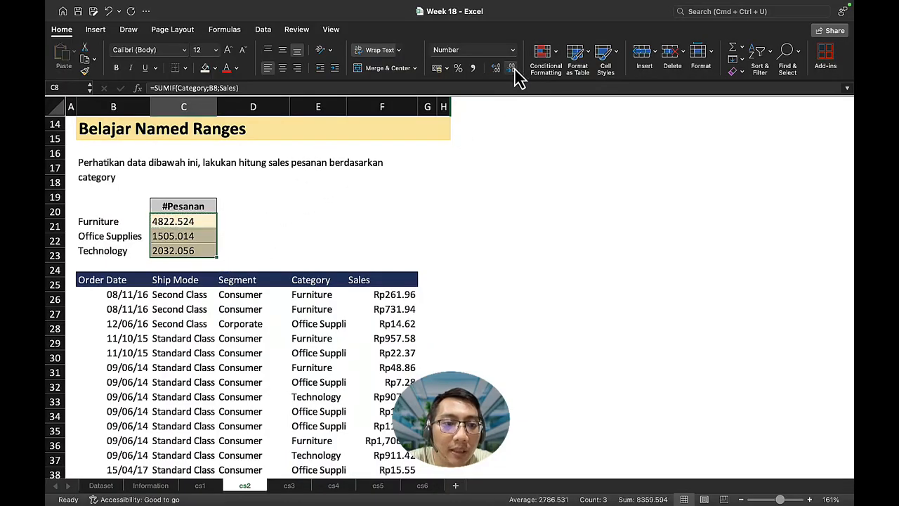
{"action": "left_click", "coordinate": [329, 247]}
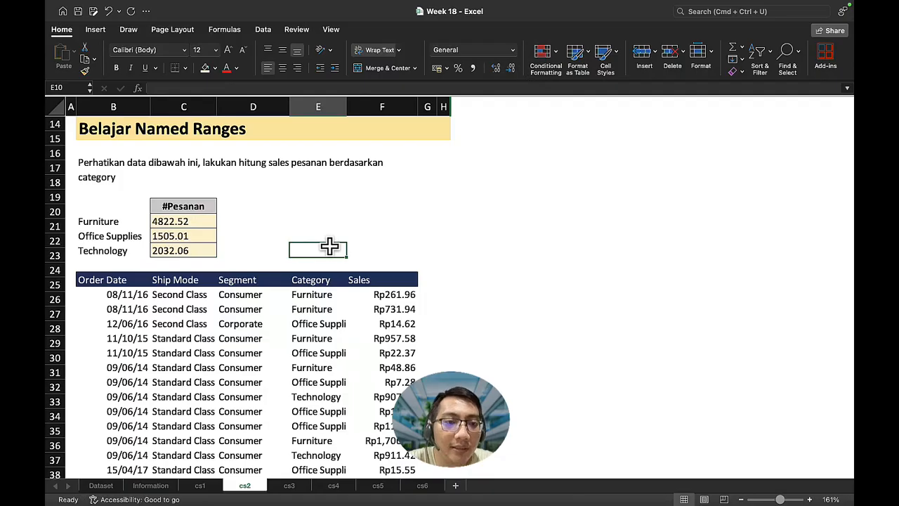
{"action": "left_click_drag", "start_coordinate": [214, 223], "coordinate": [198, 250]}
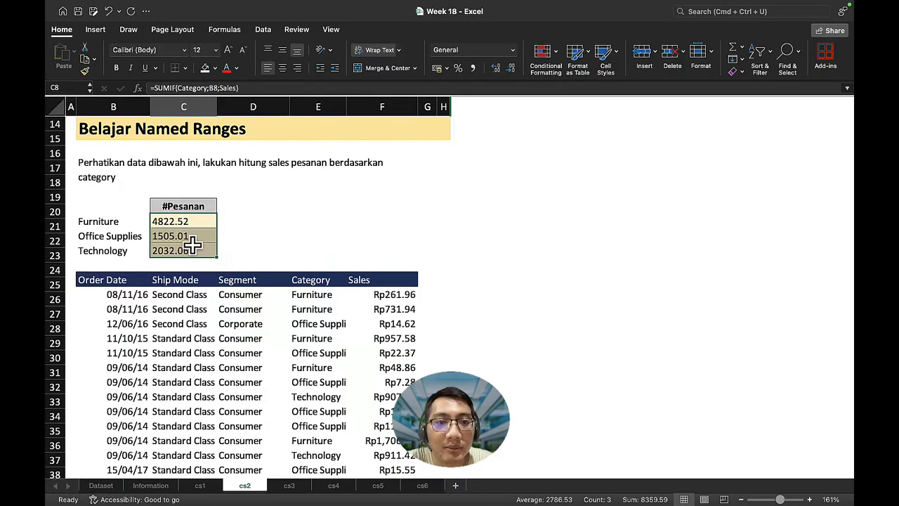
{"action": "left_click", "coordinate": [282, 68]}
{"action": "left_click", "coordinate": [273, 188]}
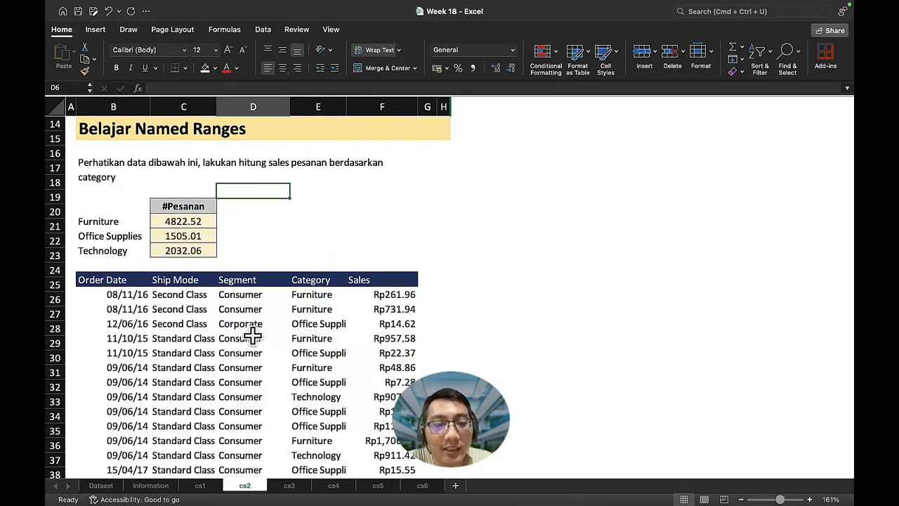
Open the cs3 sheet and examine the order of the Ship Mode values in the data table
{"action": "left_click", "coordinate": [291, 487]}
{"action": "left_click", "coordinate": [238, 250]}
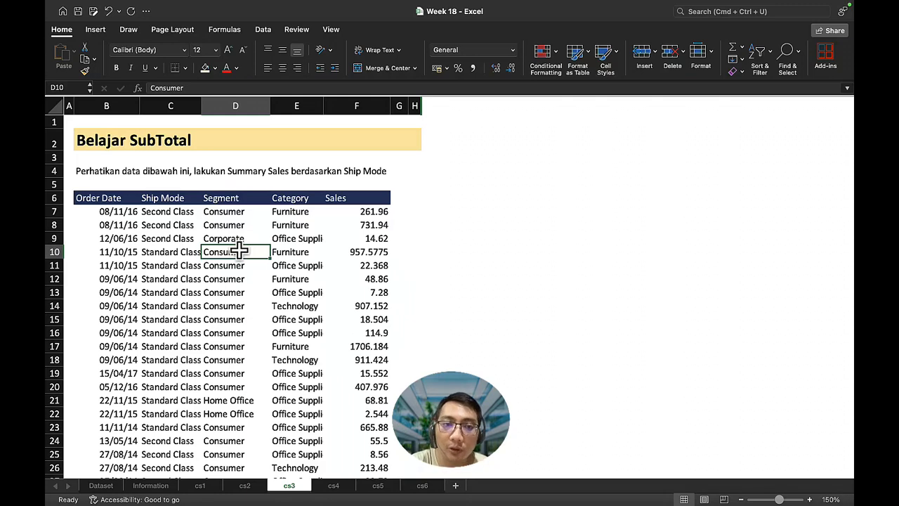
{"action": "left_click", "coordinate": [231, 198]}
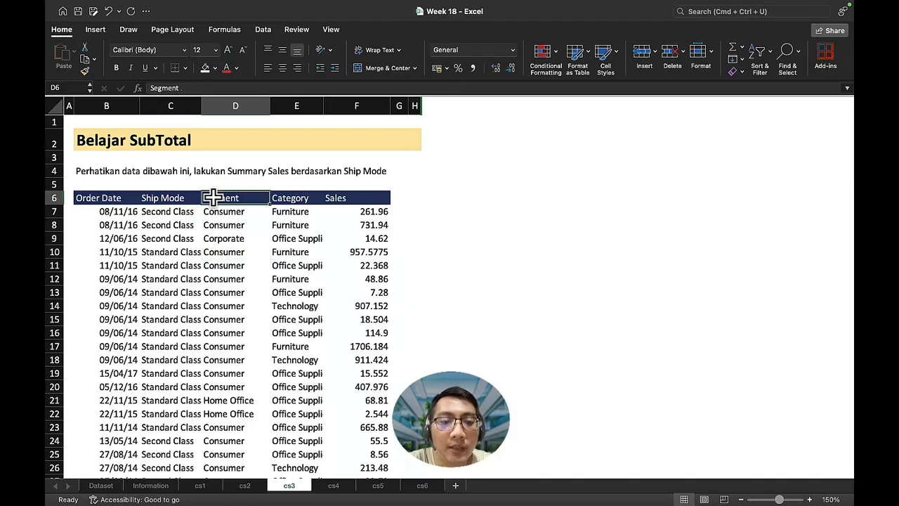
{"action": "left_click_drag", "start_coordinate": [171, 212], "coordinate": [172, 372]}
{"action": "scroll", "coordinate": [176, 368], "scroll_direction": "down", "scroll_amount": 5}
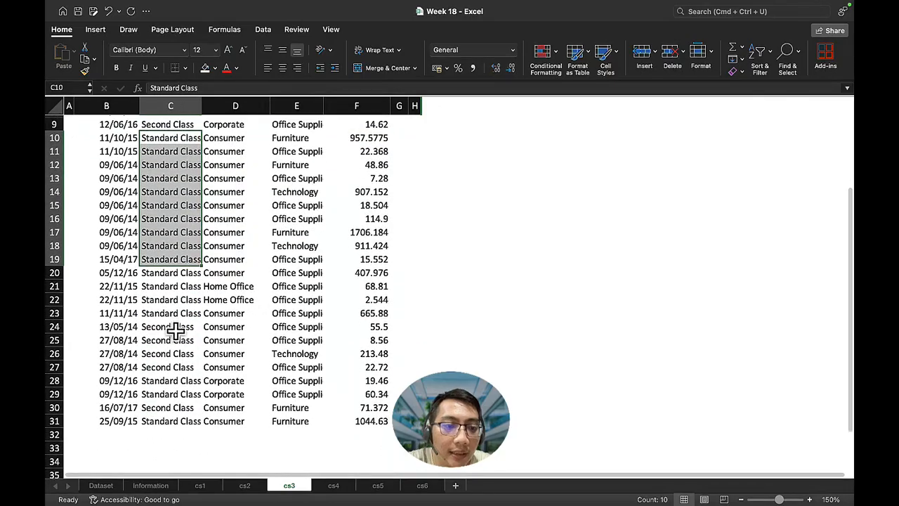
{"action": "left_click_drag", "start_coordinate": [172, 328], "coordinate": [175, 371]}
{"action": "scroll", "coordinate": [177, 347], "scroll_direction": "up", "scroll_amount": 5}
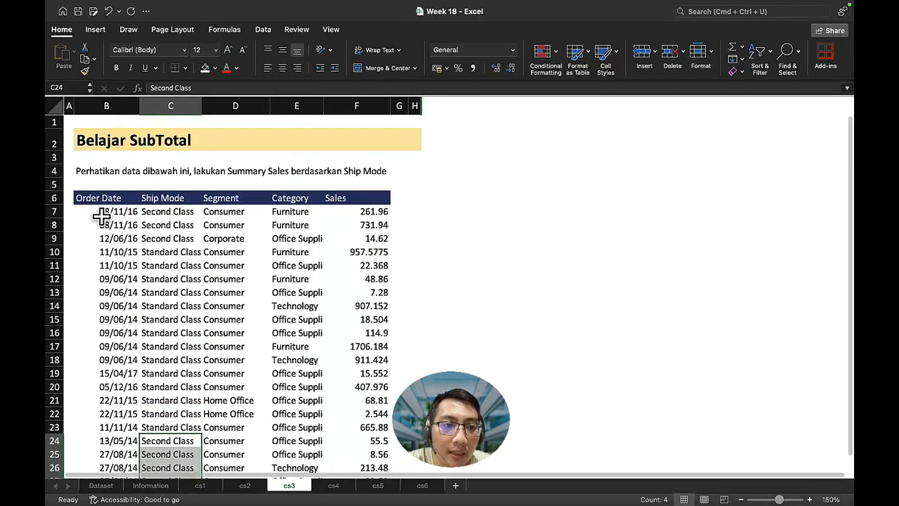
Try to subtotal the whole unsorted order table, summing Sales at each change in Ship Mode
{"action": "scroll", "coordinate": [101, 204], "scroll_direction": "down", "scroll_amount": 1}
{"action": "left_click", "coordinate": [105, 201]}
{"action": "key", "text": "super+a"}
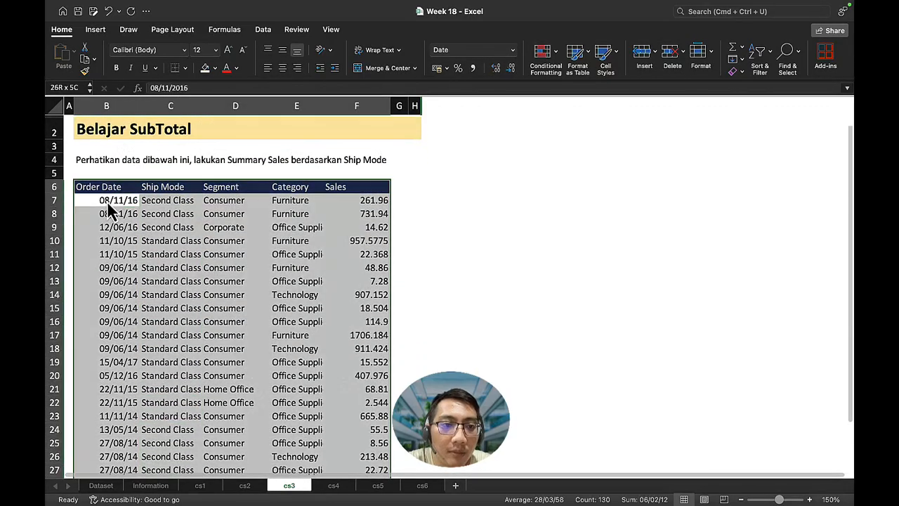
{"action": "left_click", "coordinate": [264, 29]}
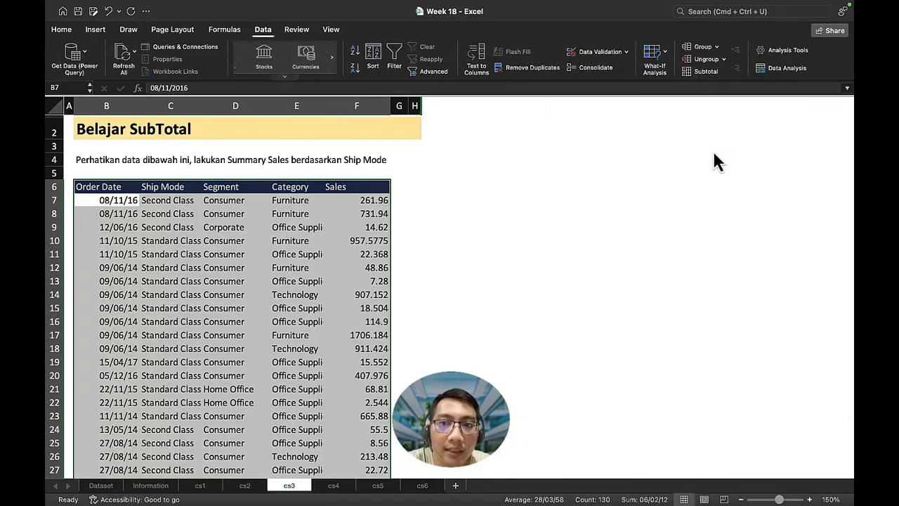
{"action": "left_click", "coordinate": [704, 72]}
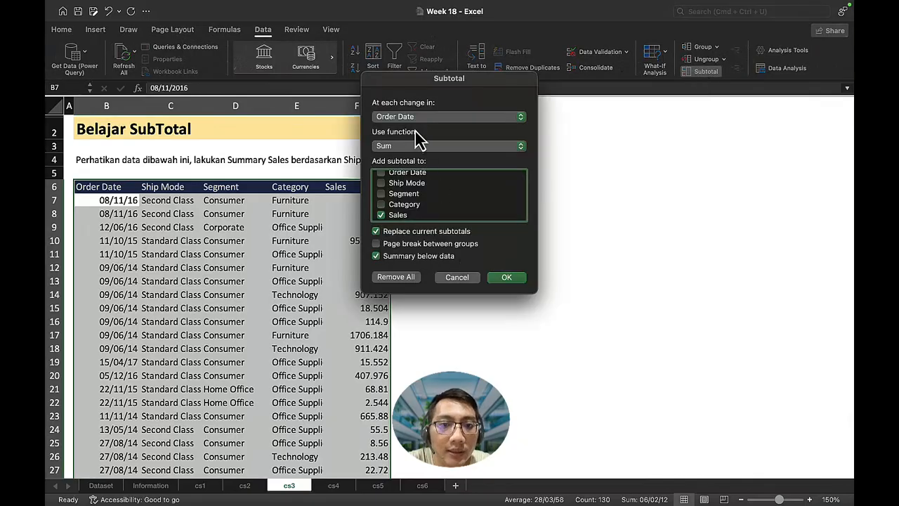
{"action": "left_click", "coordinate": [455, 119]}
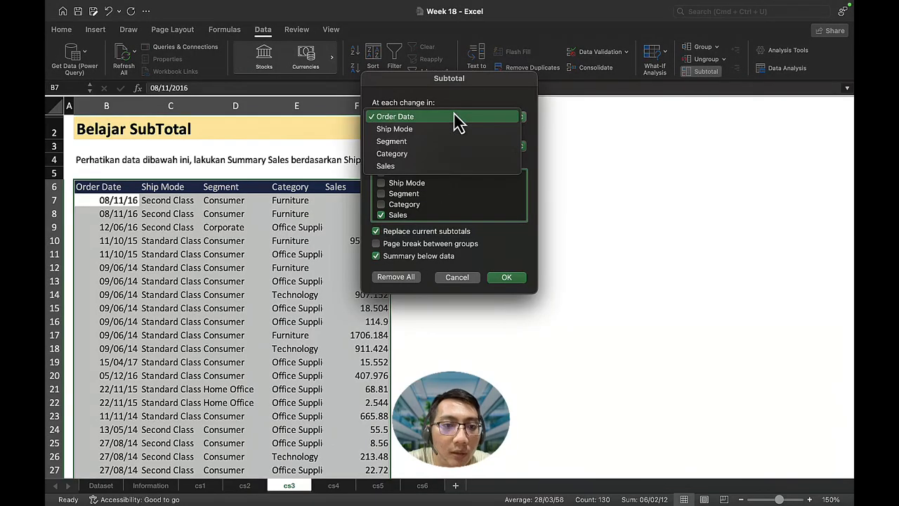
{"action": "left_click", "coordinate": [460, 90]}
{"action": "left_click", "coordinate": [453, 116]}
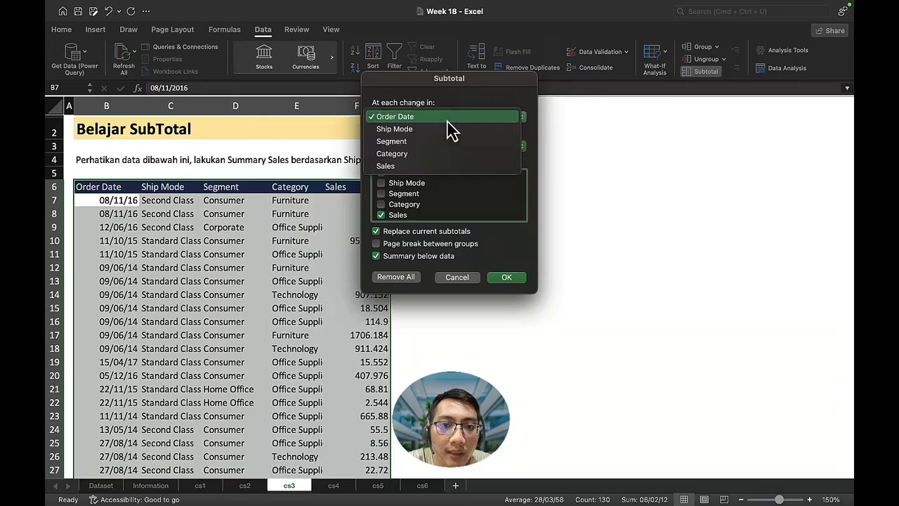
{"action": "left_click", "coordinate": [441, 131]}
{"action": "left_click", "coordinate": [507, 277]}
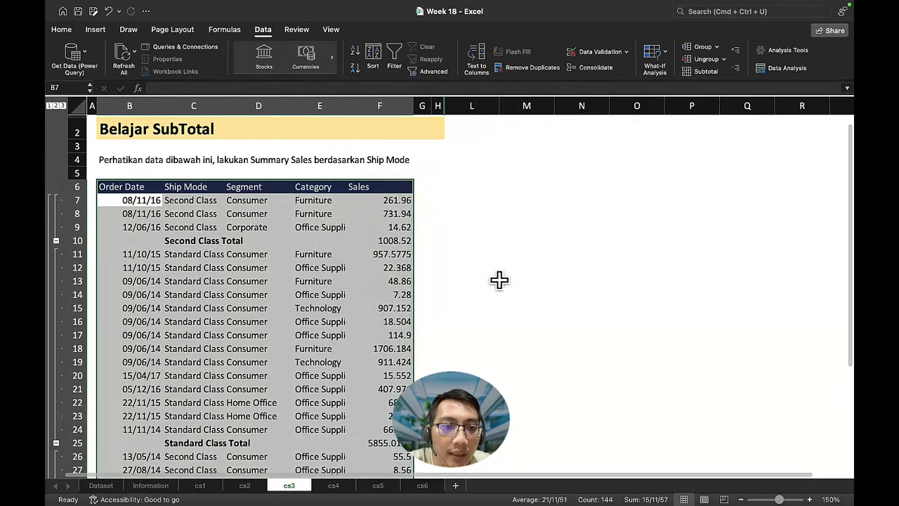
Review the subtotal rows of the Ship Mode groups down to the Grand Total, and undo the subtotals
{"action": "scroll", "coordinate": [228, 283], "scroll_direction": "down", "scroll_amount": 2}
{"action": "left_click", "coordinate": [200, 199]}
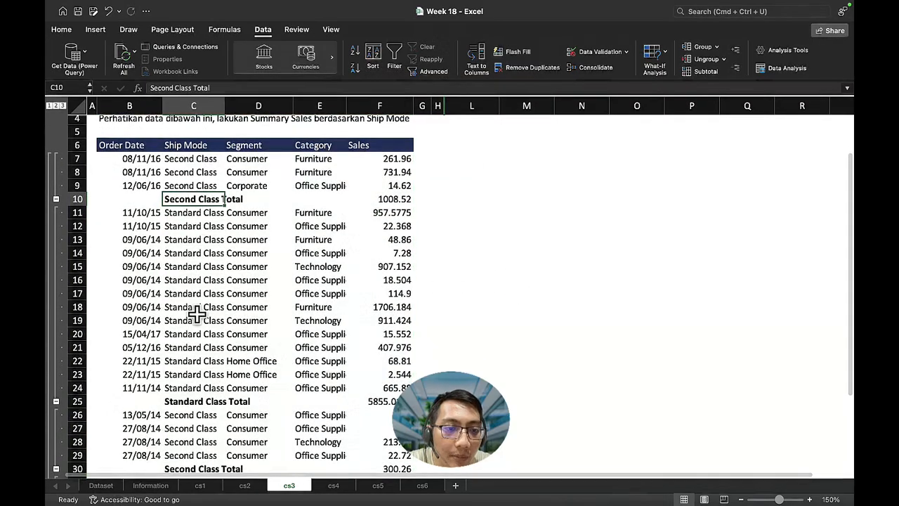
{"action": "scroll", "coordinate": [193, 311], "scroll_direction": "down", "scroll_amount": 5}
{"action": "left_click", "coordinate": [198, 335]}
{"action": "left_click", "coordinate": [200, 401]}
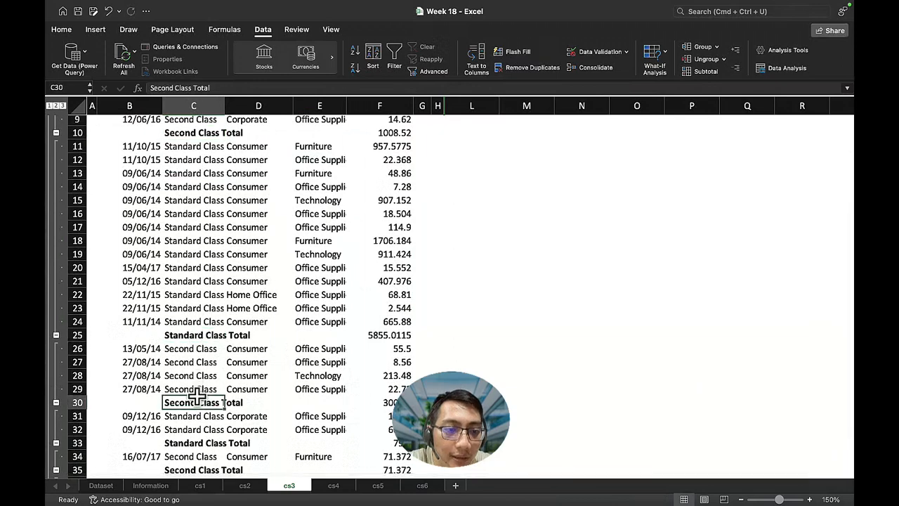
{"action": "scroll", "coordinate": [200, 393], "scroll_direction": "down", "scroll_amount": 5}
{"action": "left_click", "coordinate": [199, 385]}
{"action": "left_click", "coordinate": [198, 411]}
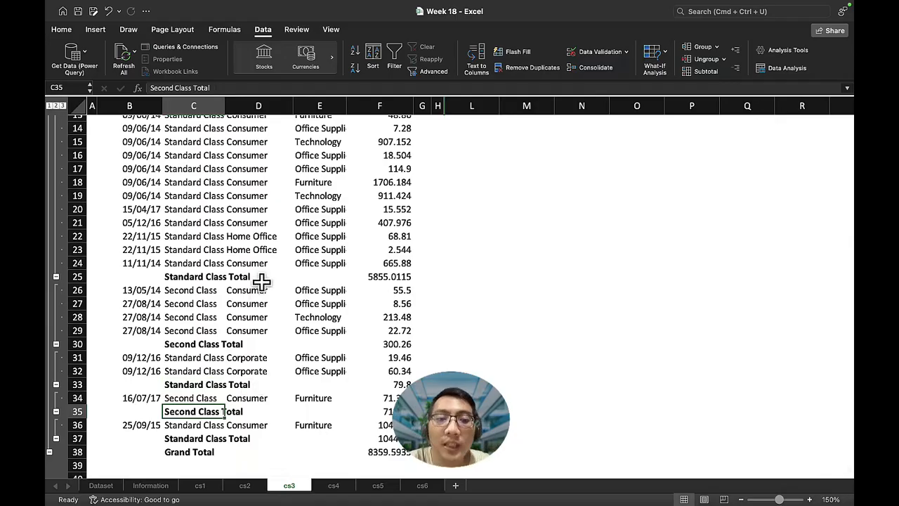
{"action": "scroll", "coordinate": [263, 254], "scroll_direction": "up", "scroll_amount": 5}
{"action": "scroll", "coordinate": [263, 254], "scroll_direction": "up", "scroll_amount": 1}
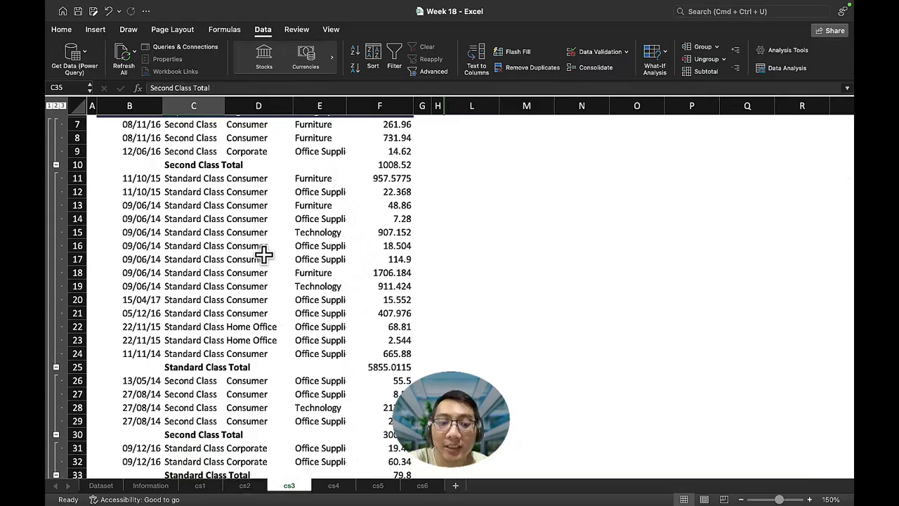
{"action": "key", "text": "super+z"}
{"action": "scroll", "coordinate": [264, 254], "scroll_direction": "up", "scroll_amount": 3}
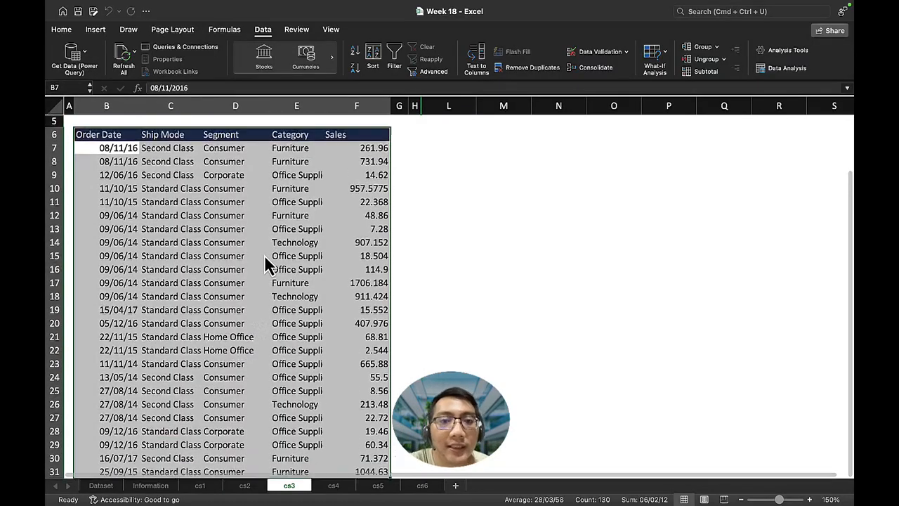
Turn on filtering for the cs3 order table and sort it by Ship Mode in ascending order
{"action": "left_click", "coordinate": [61, 30]}
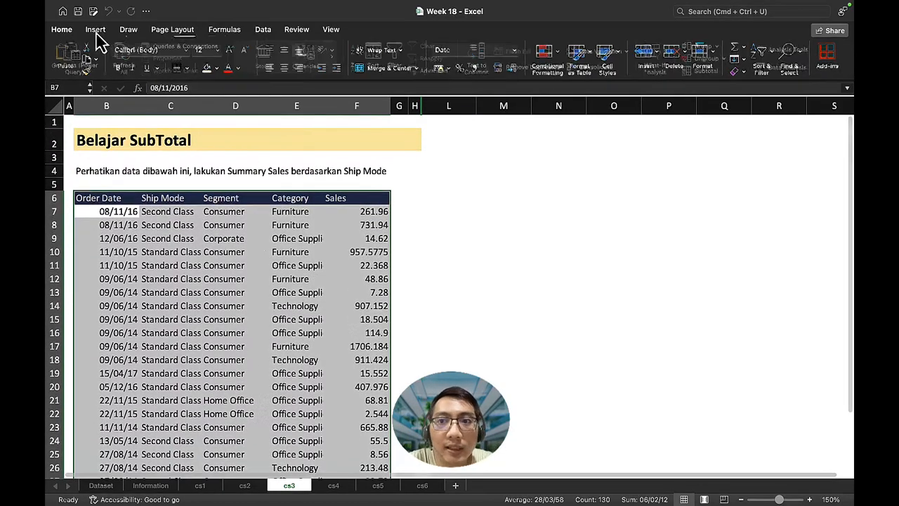
{"action": "left_click", "coordinate": [759, 53]}
{"action": "left_click", "coordinate": [770, 117]}
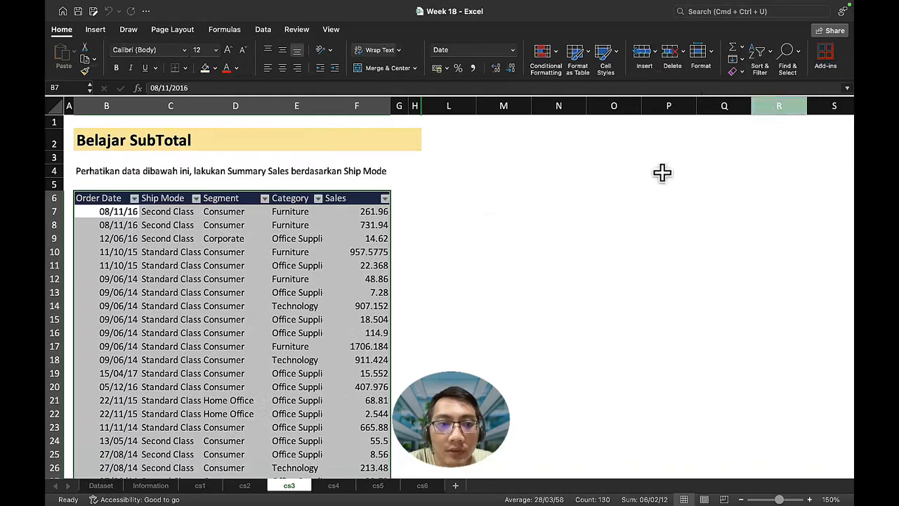
{"action": "left_click", "coordinate": [197, 198]}
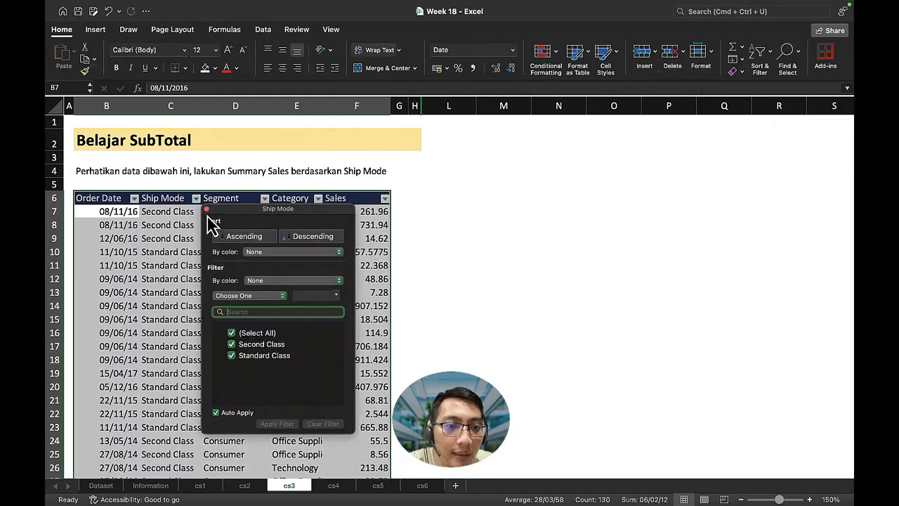
{"action": "left_click", "coordinate": [241, 234]}
{"action": "left_click", "coordinate": [140, 271]}
{"action": "scroll", "coordinate": [184, 304], "scroll_direction": "down", "scroll_amount": 5}
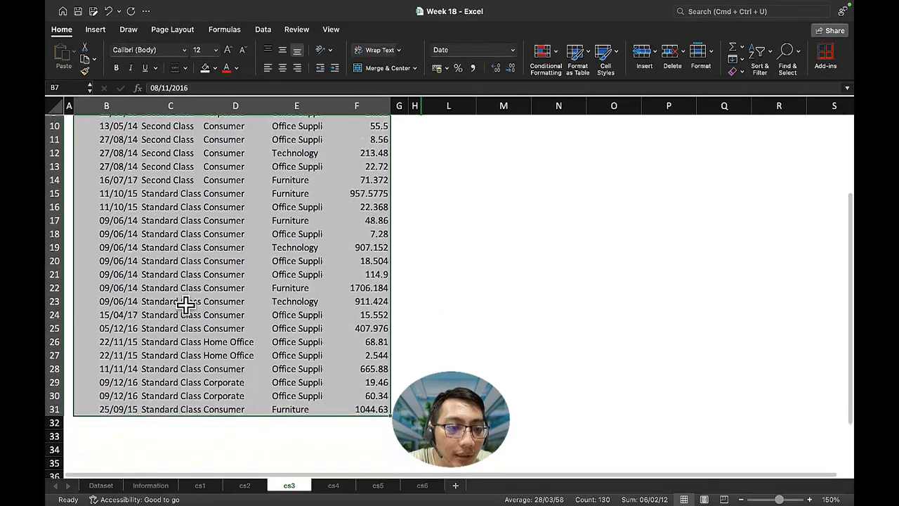
{"action": "scroll", "coordinate": [179, 187], "scroll_direction": "up", "scroll_amount": 5}
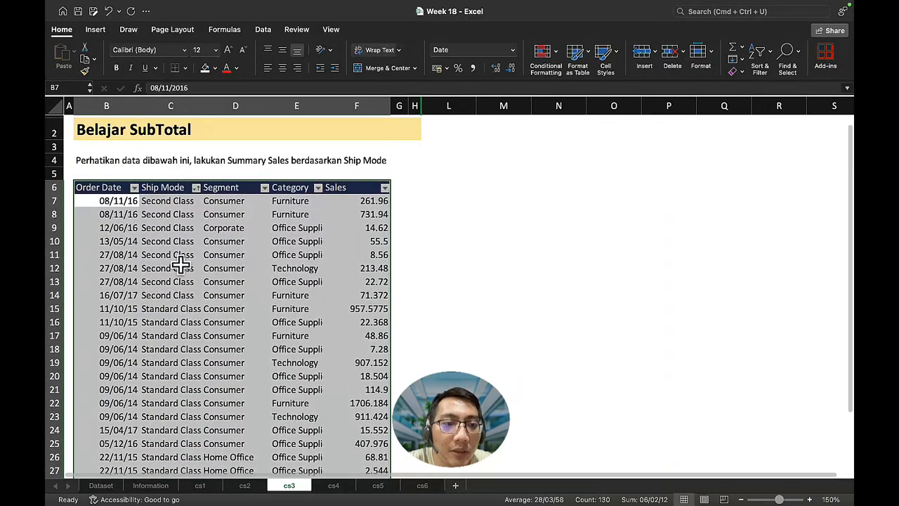
Add subtotals to the sorted table at each change in Ship Mode, using Sum on Sales with the summary below the data
{"action": "left_click", "coordinate": [266, 31]}
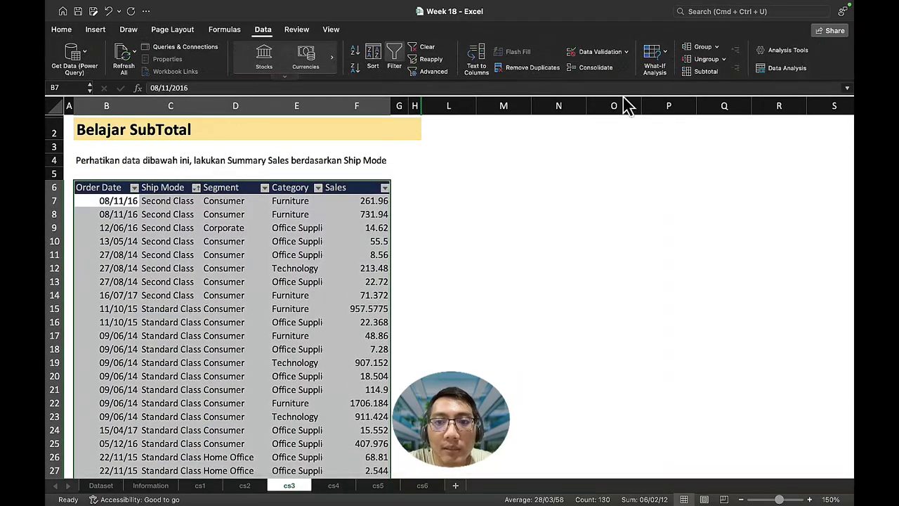
{"action": "left_click", "coordinate": [705, 72]}
{"action": "left_click_drag", "start_coordinate": [479, 133], "coordinate": [475, 190]}
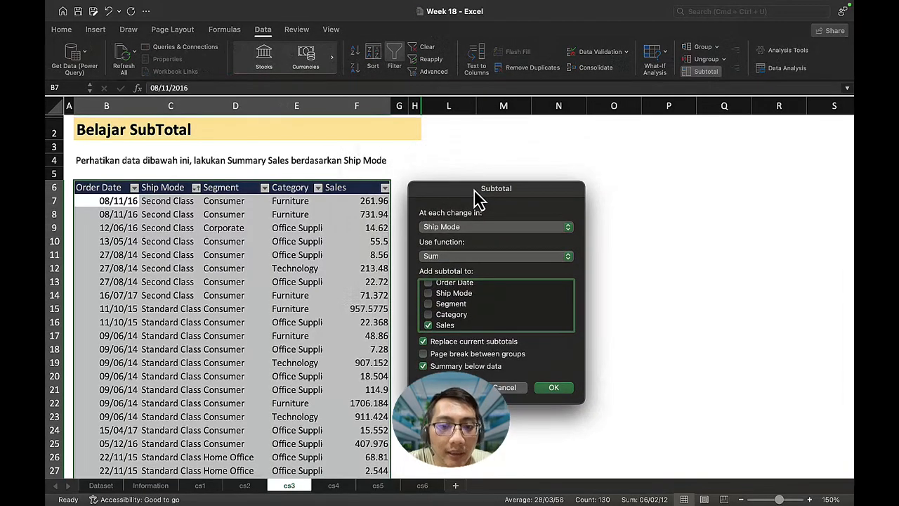
{"action": "scroll", "coordinate": [487, 316], "scroll_direction": "up", "scroll_amount": 1}
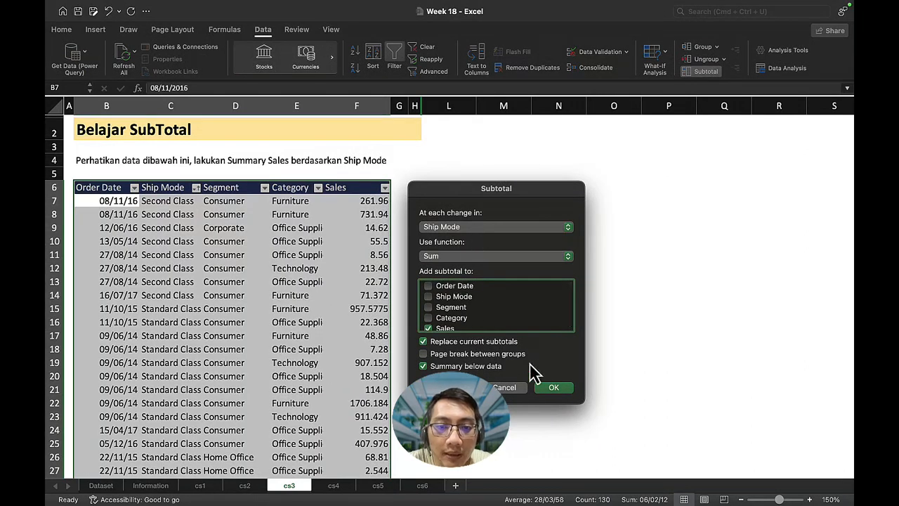
{"action": "scroll", "coordinate": [469, 324], "scroll_direction": "down", "scroll_amount": 1}
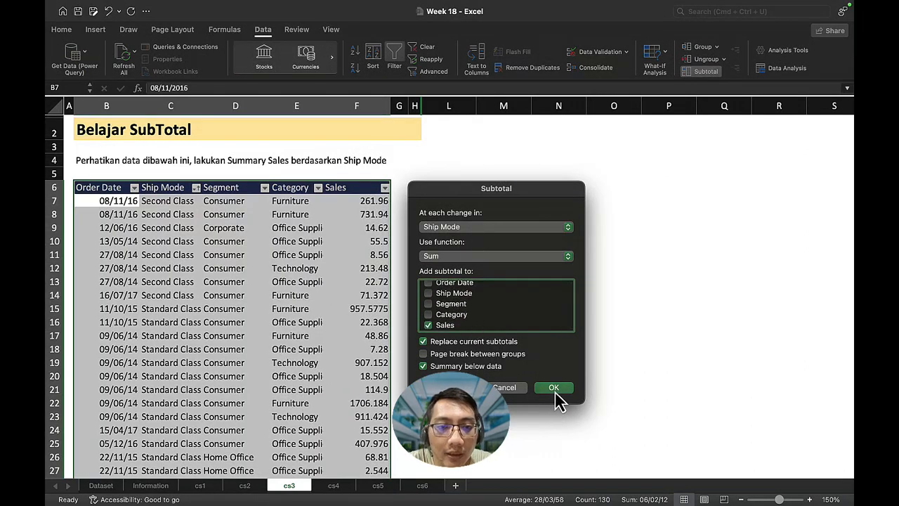
{"action": "left_click", "coordinate": [554, 388]}
{"action": "left_click", "coordinate": [330, 321]}
{"action": "scroll", "coordinate": [342, 336], "scroll_direction": "down", "scroll_amount": 4}
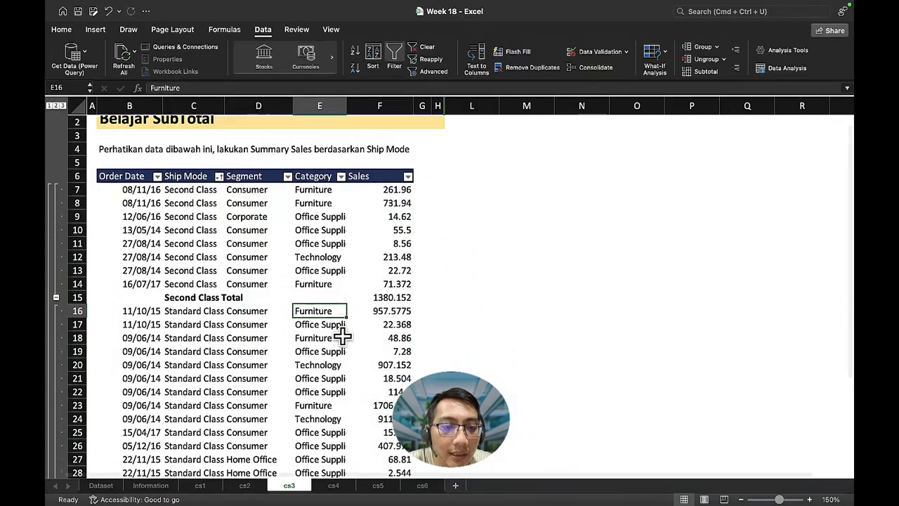
Review the cs3 subtotal rows, checking the formulas behind the Standard Class Total and the Grand Total
{"action": "scroll", "coordinate": [342, 335], "scroll_direction": "down", "scroll_amount": 1}
{"action": "left_click", "coordinate": [355, 205]}
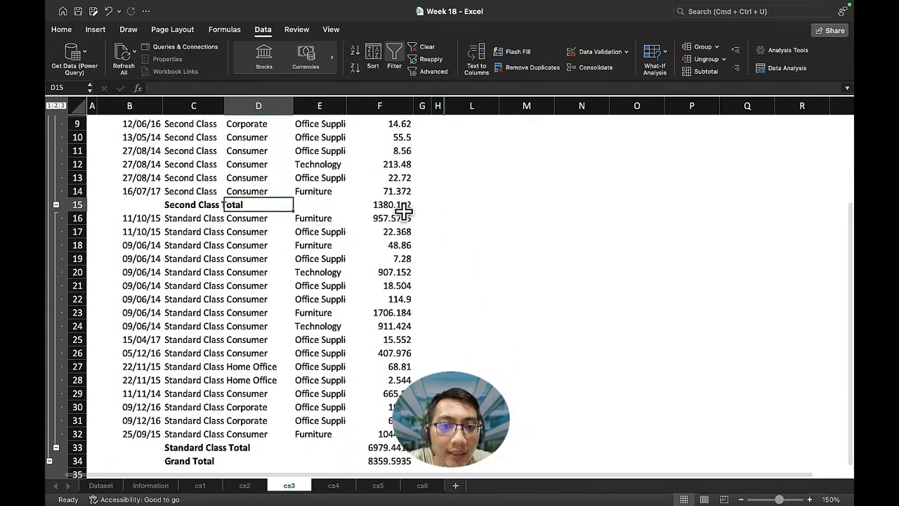
{"action": "scroll", "coordinate": [372, 323], "scroll_direction": "down", "scroll_amount": 3}
{"action": "left_click", "coordinate": [379, 385]}
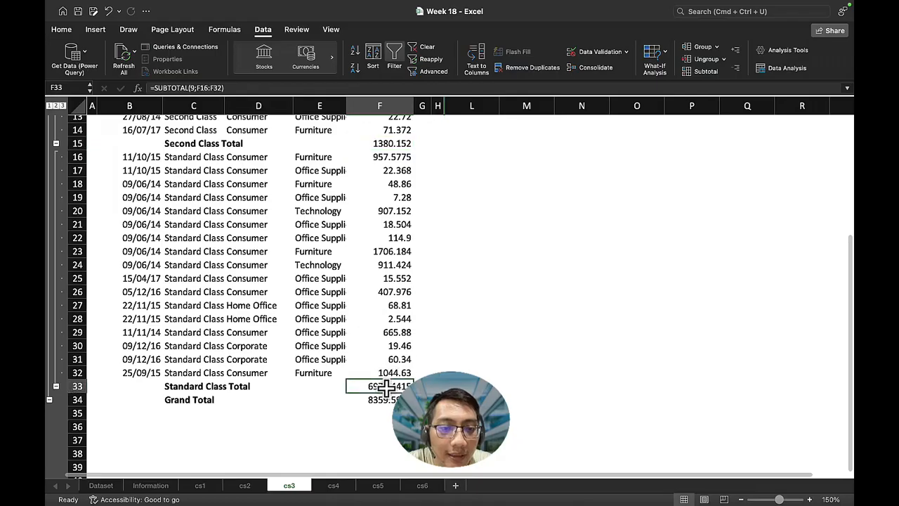
{"action": "left_click", "coordinate": [379, 399]}
{"action": "scroll", "coordinate": [337, 297], "scroll_direction": "up", "scroll_amount": 5}
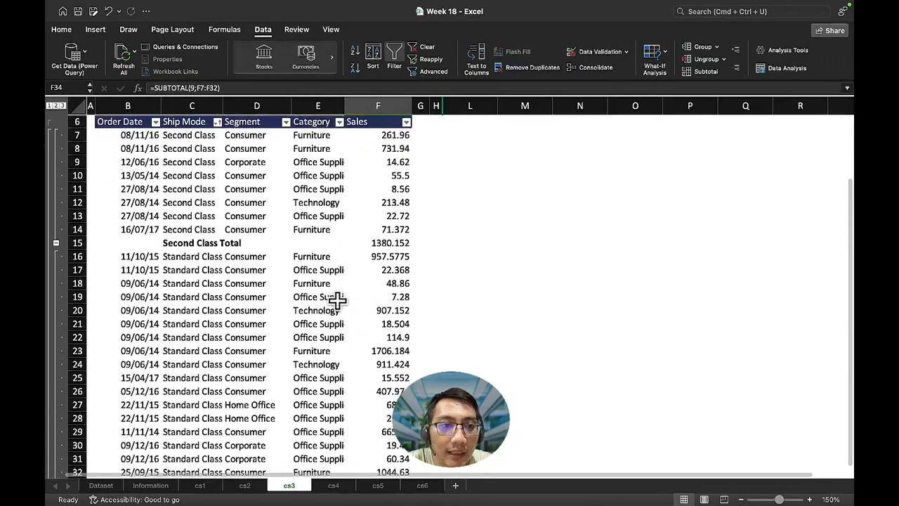
Collapse the outline to the Ship Mode totals and examine the Standard Class Total formula
{"action": "left_click", "coordinate": [55, 106]}
{"action": "scroll", "coordinate": [261, 181], "scroll_direction": "up", "scroll_amount": 3}
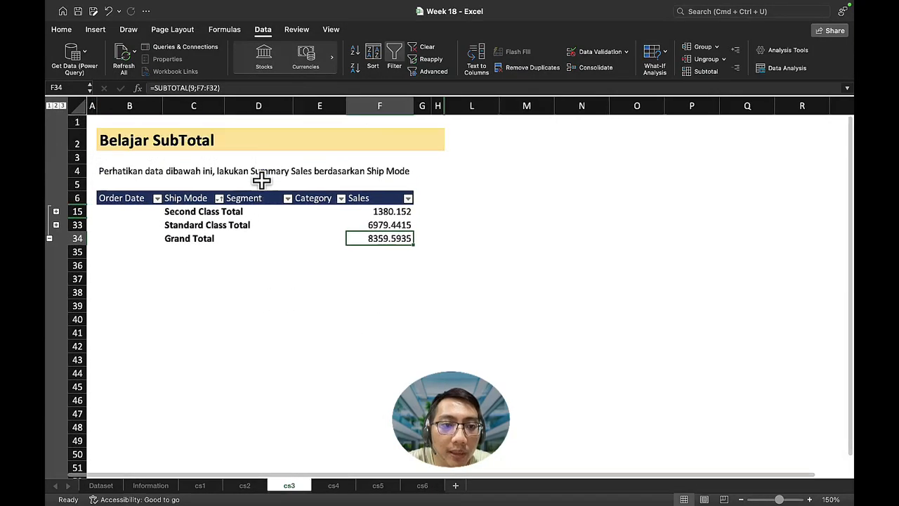
{"action": "scroll", "coordinate": [261, 181], "scroll_direction": "down", "scroll_amount": 1}
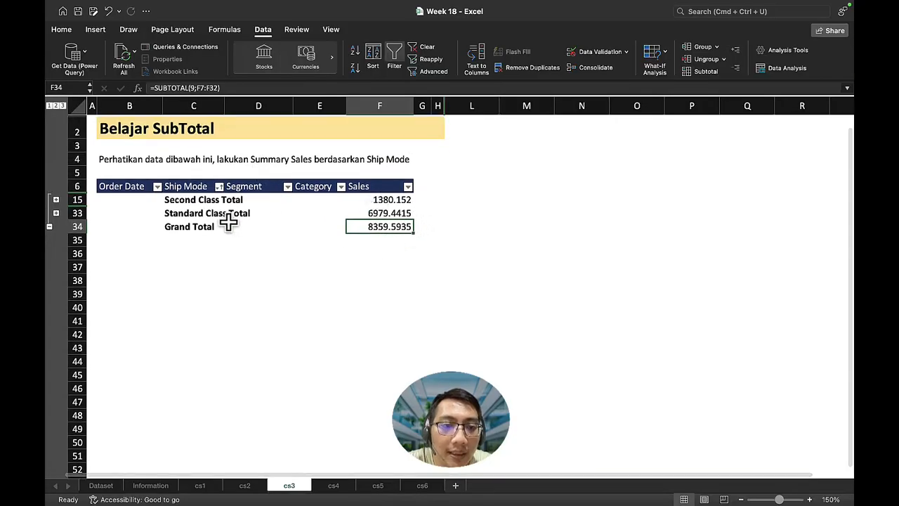
{"action": "left_click", "coordinate": [397, 213]}
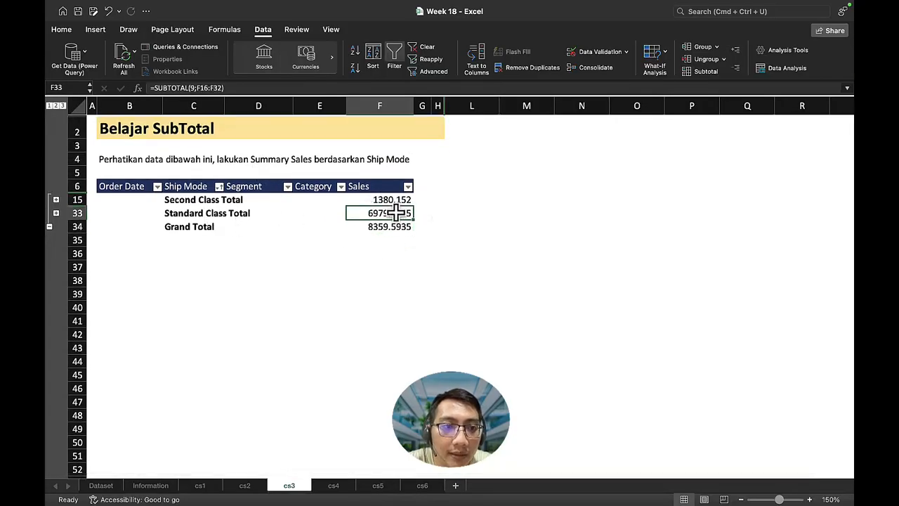
Collapse the outline to the Grand Total row only, and expand it level by level back to all order rows
{"action": "left_click", "coordinate": [49, 105]}
{"action": "left_click", "coordinate": [391, 200]}
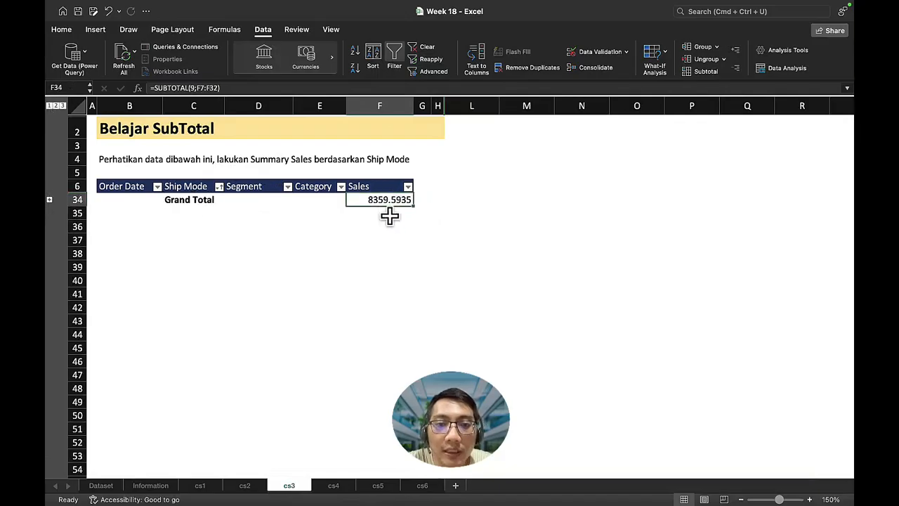
{"action": "left_click", "coordinate": [56, 106]}
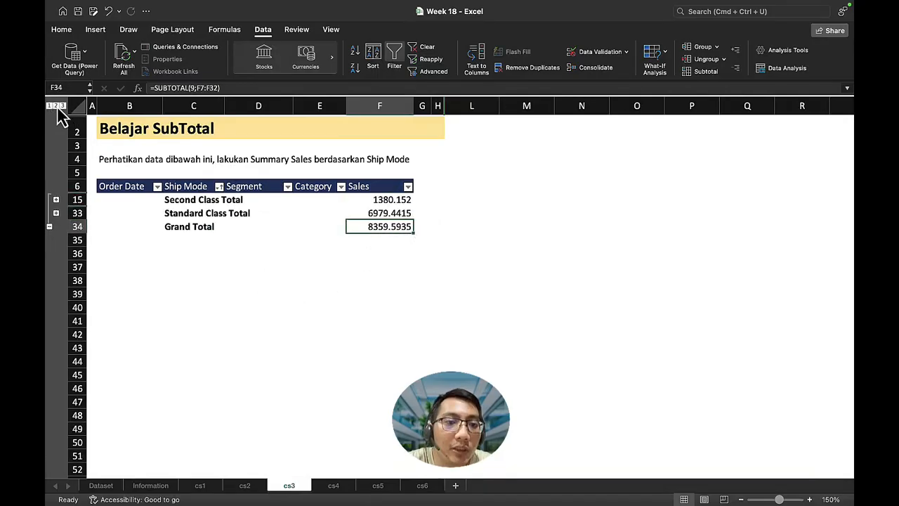
{"action": "left_click", "coordinate": [62, 107]}
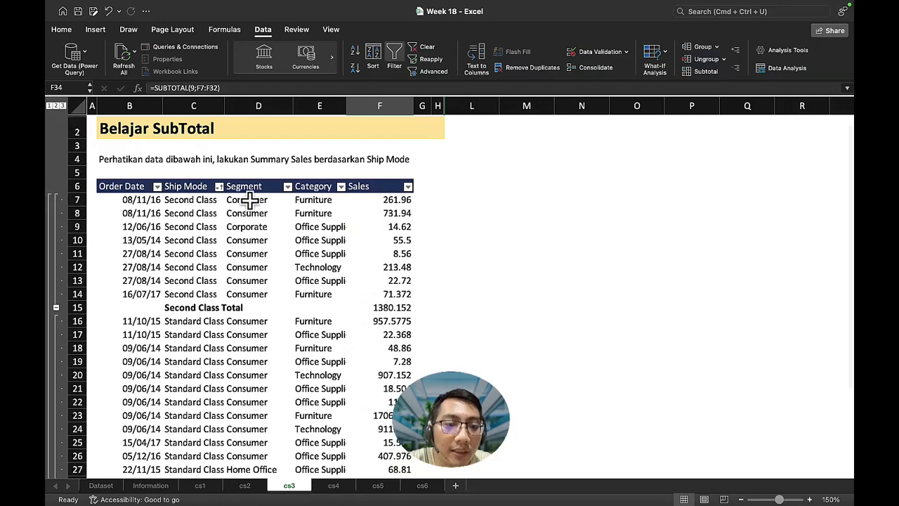
{"action": "left_click", "coordinate": [298, 169]}
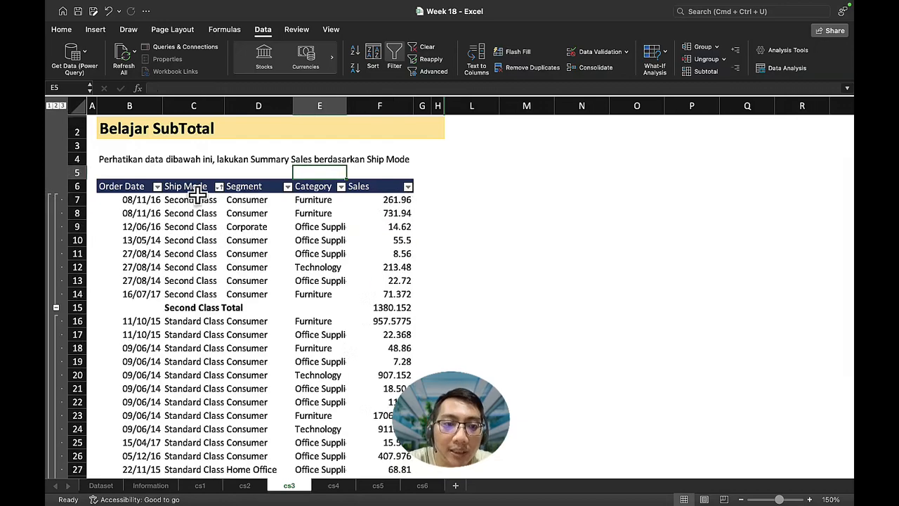
{"action": "left_click_drag", "start_coordinate": [199, 199], "coordinate": [191, 294]}
Examine the order table on cs2 and its SUMIF formula for Furniture for comparison with the subtotals
{"action": "left_click", "coordinate": [247, 486]}
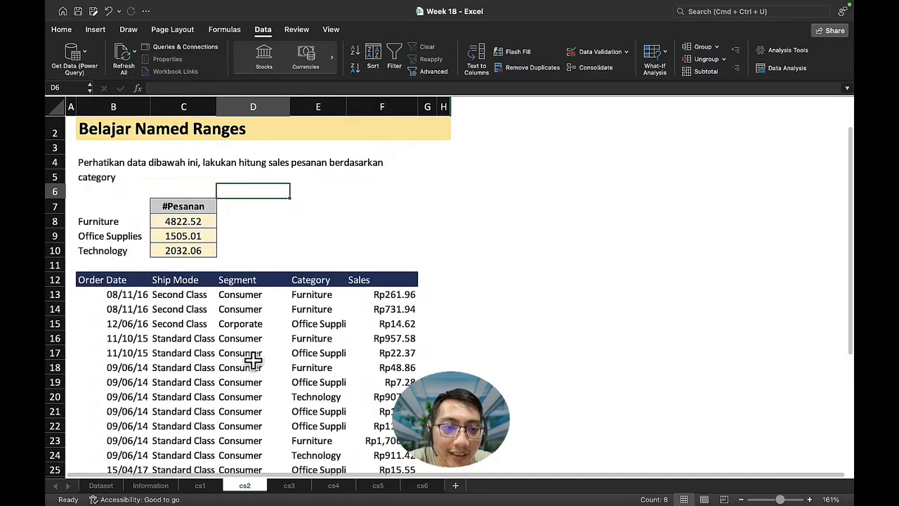
{"action": "scroll", "coordinate": [291, 353], "scroll_direction": "down", "scroll_amount": 3}
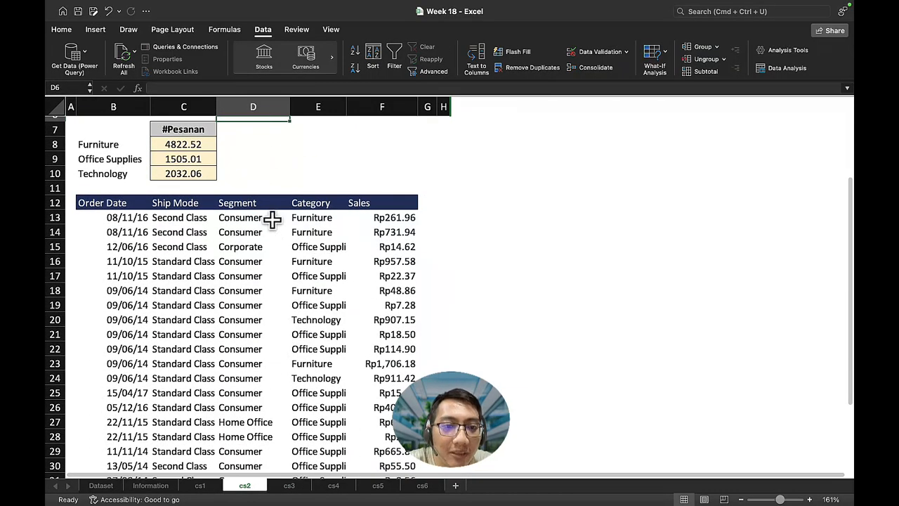
{"action": "left_click_drag", "start_coordinate": [417, 282], "coordinate": [379, 320]}
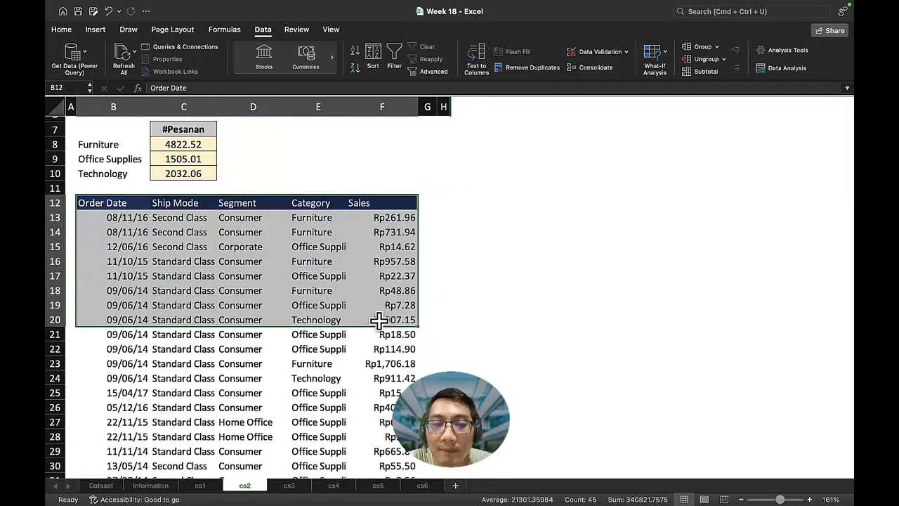
{"action": "scroll", "coordinate": [380, 321], "scroll_direction": "up", "scroll_amount": 3}
{"action": "left_click", "coordinate": [184, 189]}
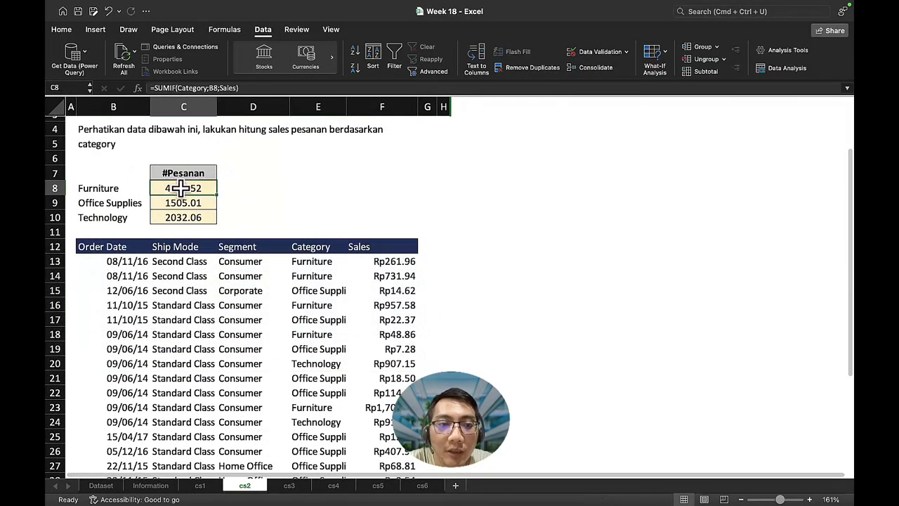
Return to cs3 and cycle its outline through the Grand Total, the Ship Mode totals and the full detail
{"action": "left_click", "coordinate": [290, 485]}
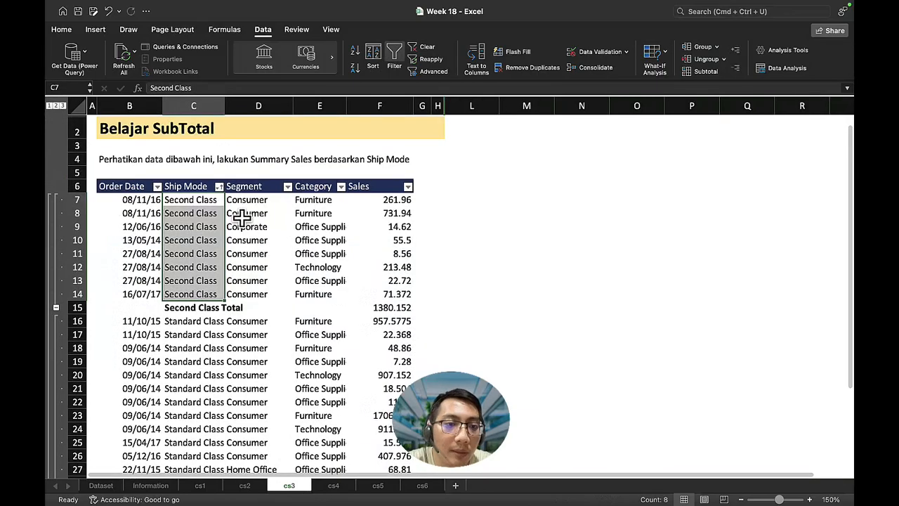
{"action": "left_click", "coordinate": [49, 107]}
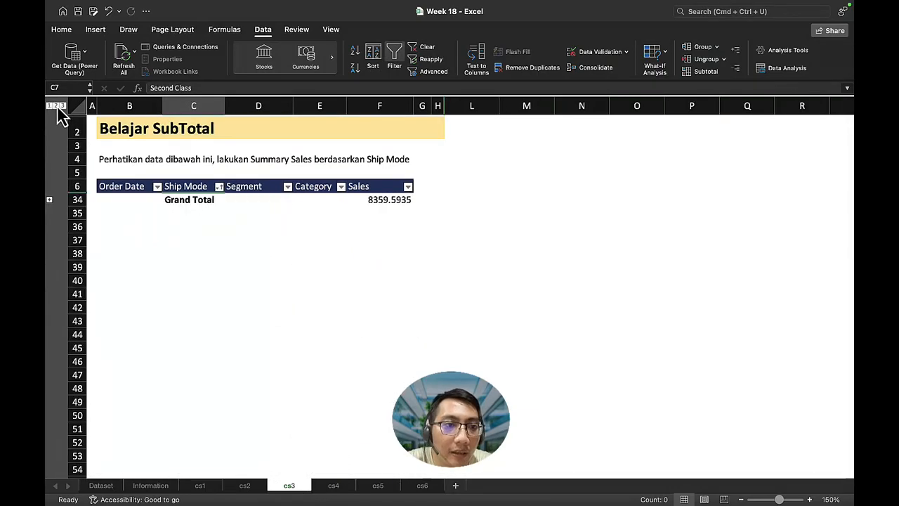
{"action": "left_click", "coordinate": [55, 106]}
{"action": "left_click", "coordinate": [62, 105]}
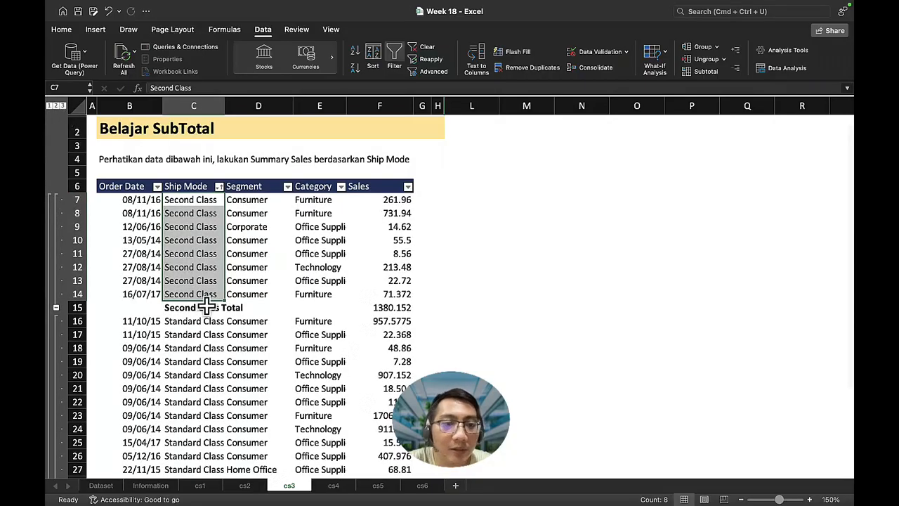
{"action": "left_click", "coordinate": [246, 280]}
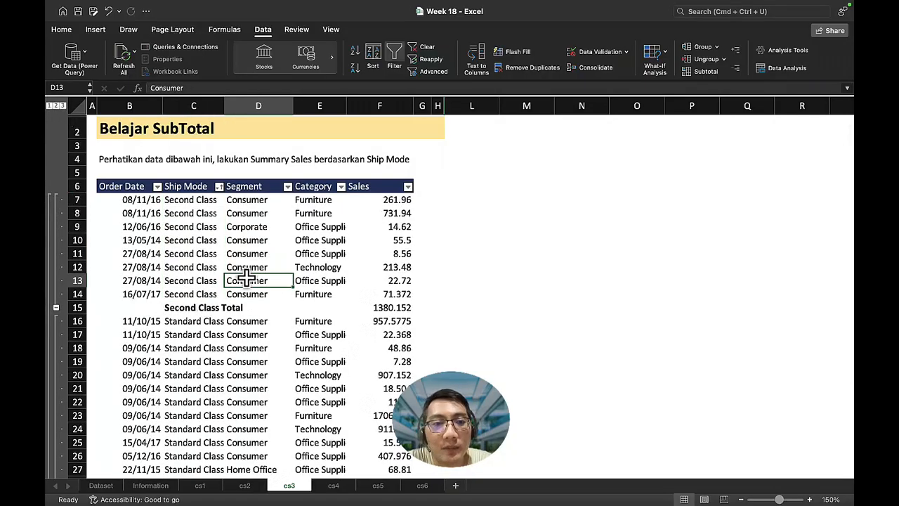
Turn on filtering for the whole order table on cs4, from the header row down to the last record
{"action": "left_click", "coordinate": [333, 488]}
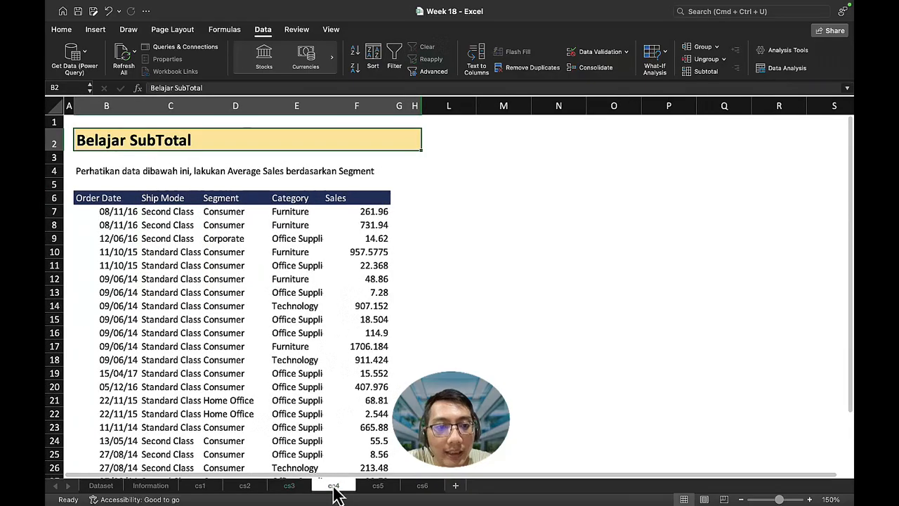
{"action": "left_click_drag", "start_coordinate": [232, 184], "coordinate": [311, 182]}
{"action": "left_click", "coordinate": [210, 210]}
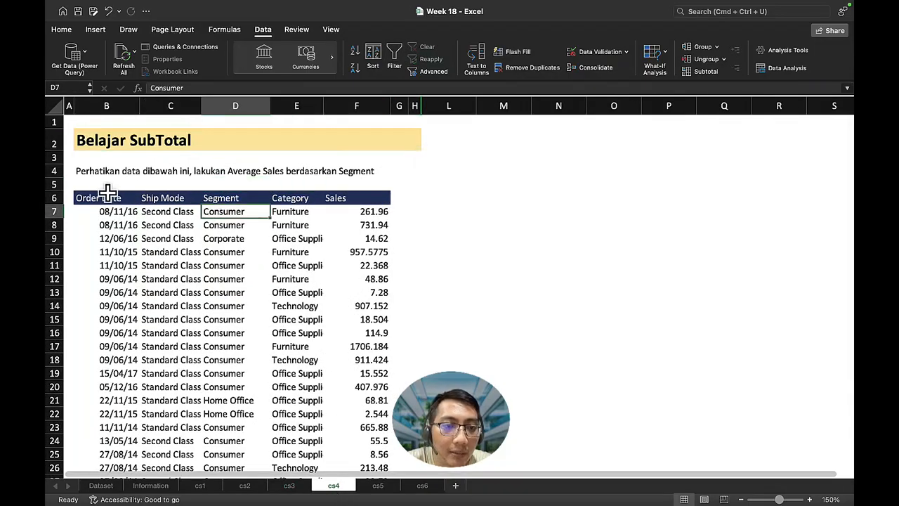
{"action": "left_click_drag", "start_coordinate": [88, 198], "coordinate": [345, 239]}
{"action": "key", "text": "super+shift+Down"}
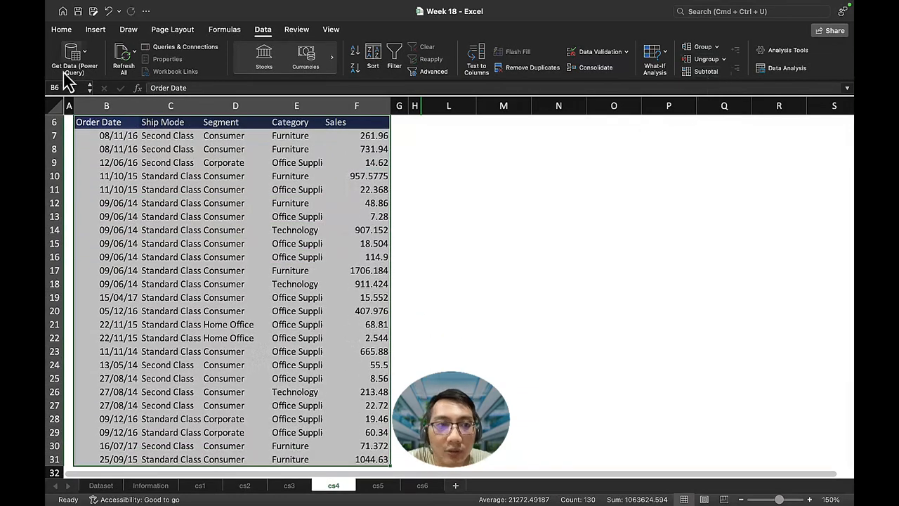
{"action": "left_click", "coordinate": [62, 29]}
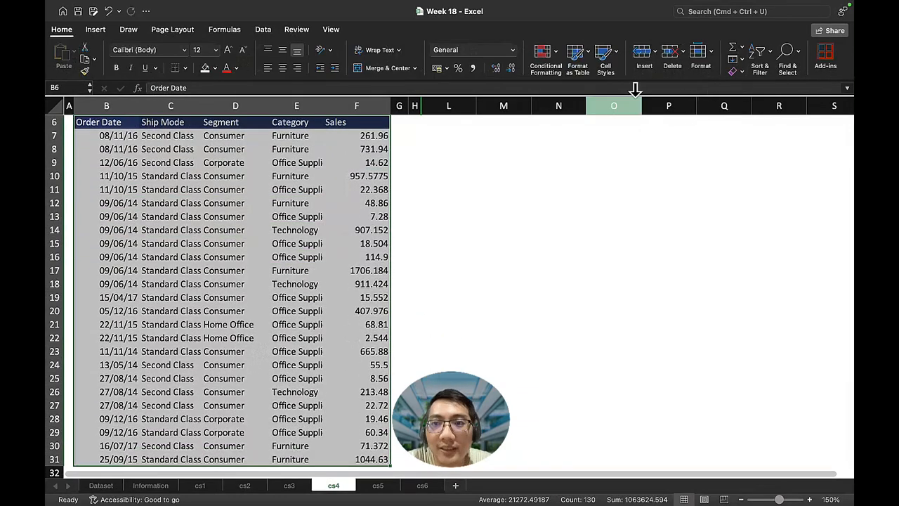
{"action": "left_click", "coordinate": [759, 52]}
{"action": "left_click", "coordinate": [771, 119]}
{"action": "scroll", "coordinate": [257, 252], "scroll_direction": "up", "scroll_amount": 3}
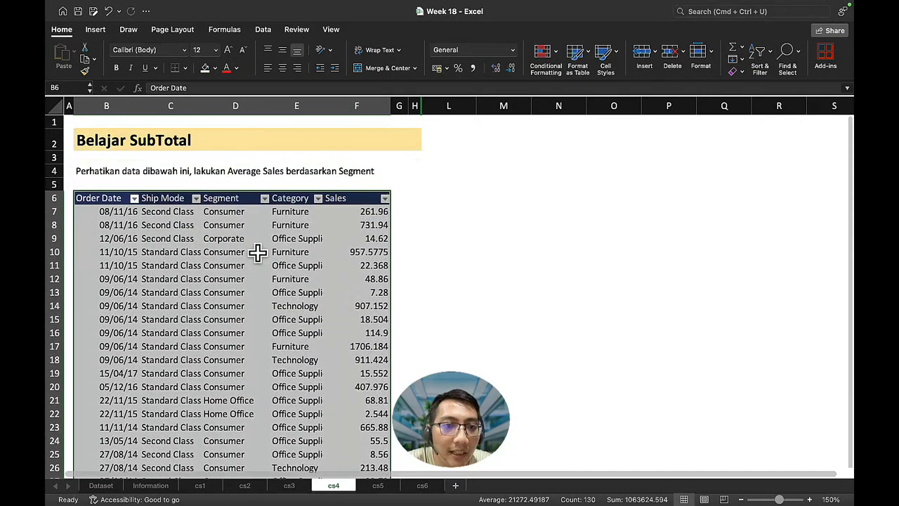
Sort the cs4 order table by Segment in ascending order
{"action": "left_click", "coordinate": [264, 198]}
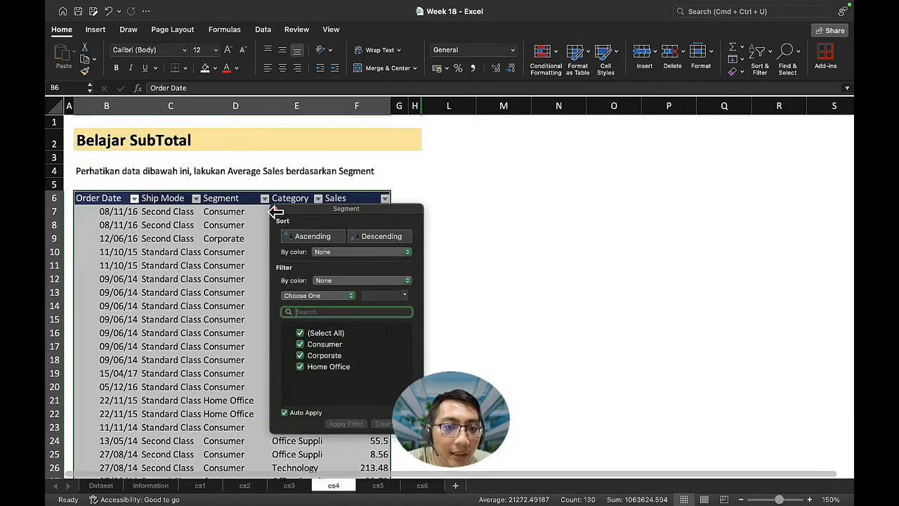
{"action": "left_click", "coordinate": [309, 237]}
{"action": "left_click", "coordinate": [184, 255]}
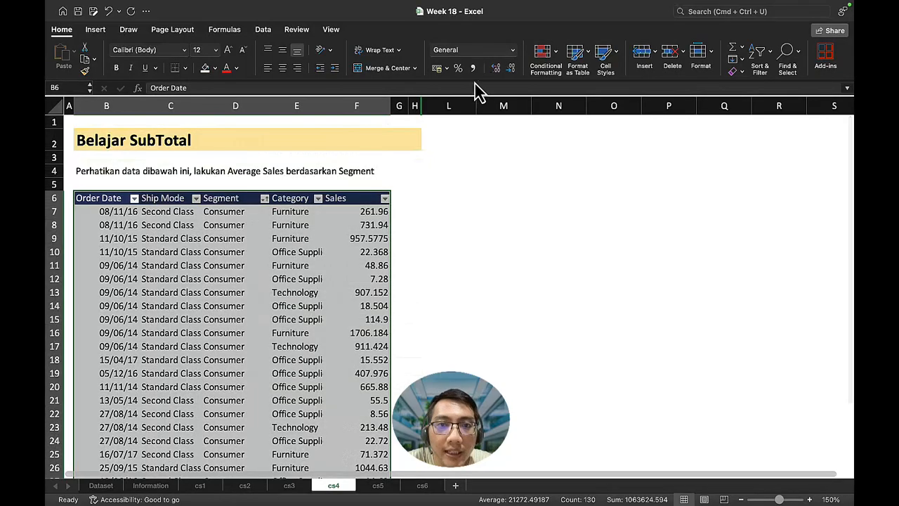
Start a Subtotal on the sorted cs4 table, grouping at each change in Segment, and look through the available summary functions
{"action": "left_click", "coordinate": [264, 29]}
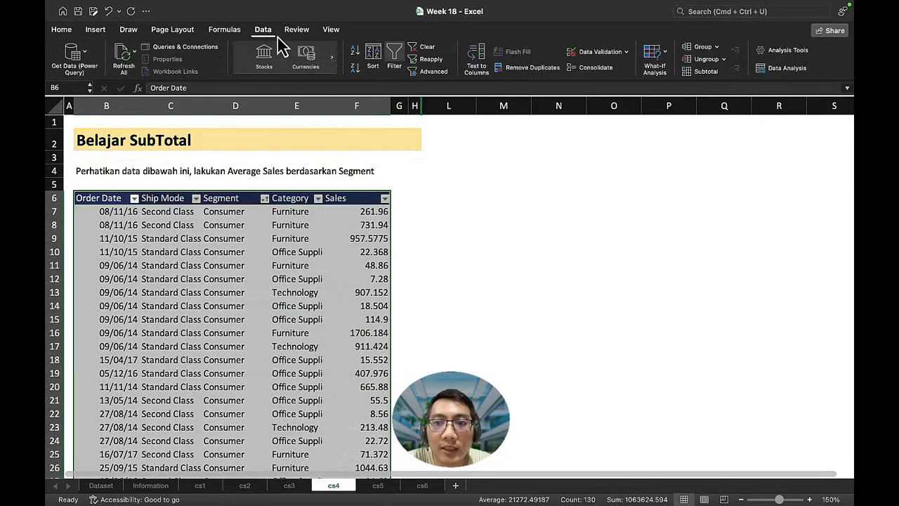
{"action": "left_click", "coordinate": [711, 76]}
{"action": "left_click", "coordinate": [489, 119]}
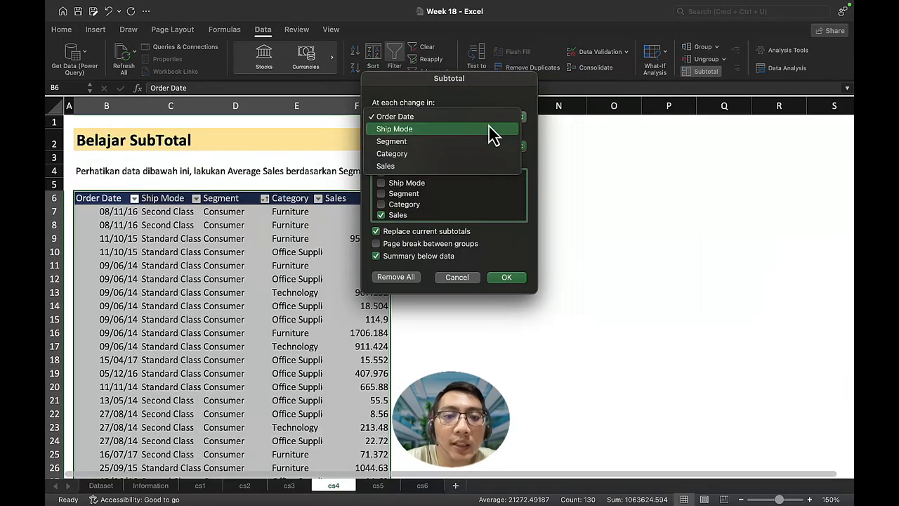
{"action": "left_click", "coordinate": [478, 142]}
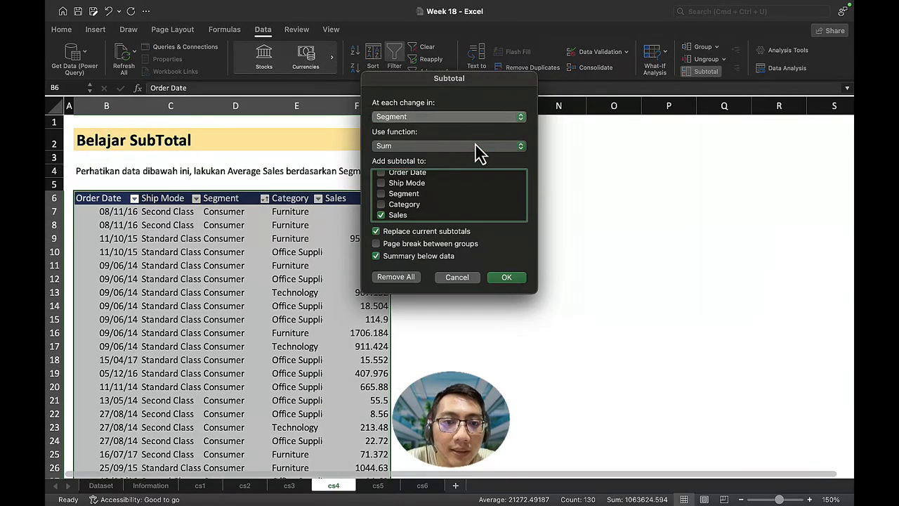
{"action": "left_click", "coordinate": [477, 147]}
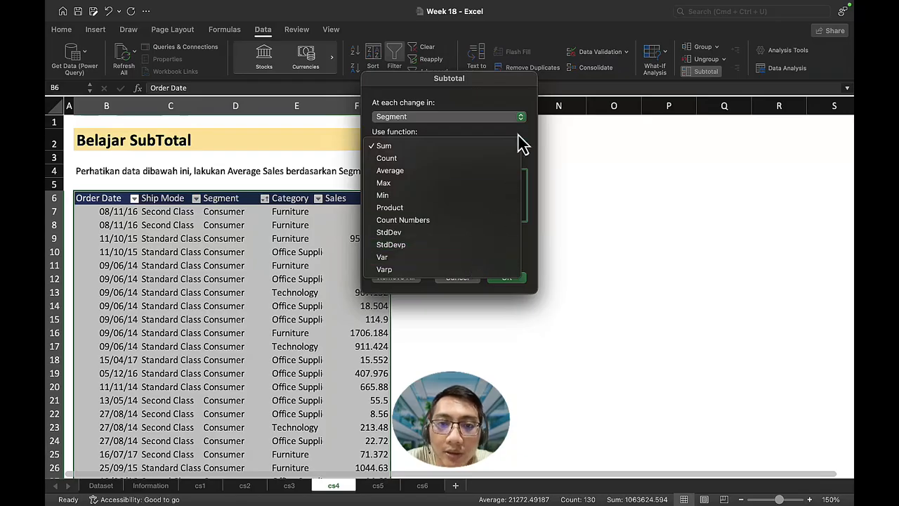
{"action": "left_click", "coordinate": [509, 112]}
{"action": "scroll", "coordinate": [490, 211], "scroll_direction": "up", "scroll_amount": 1}
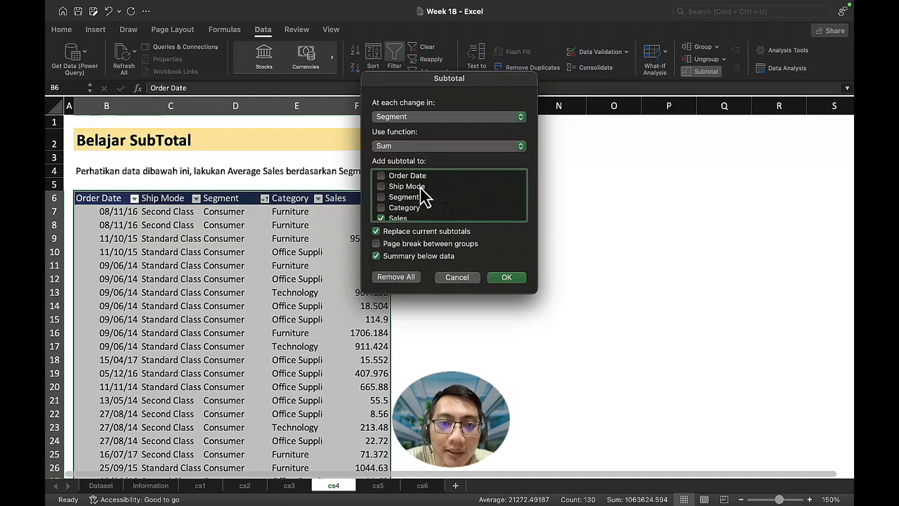
Set the subtotal function to Average on Sales and apply it, replacing current subtotals and placing the summary below the data
{"action": "left_click", "coordinate": [417, 148]}
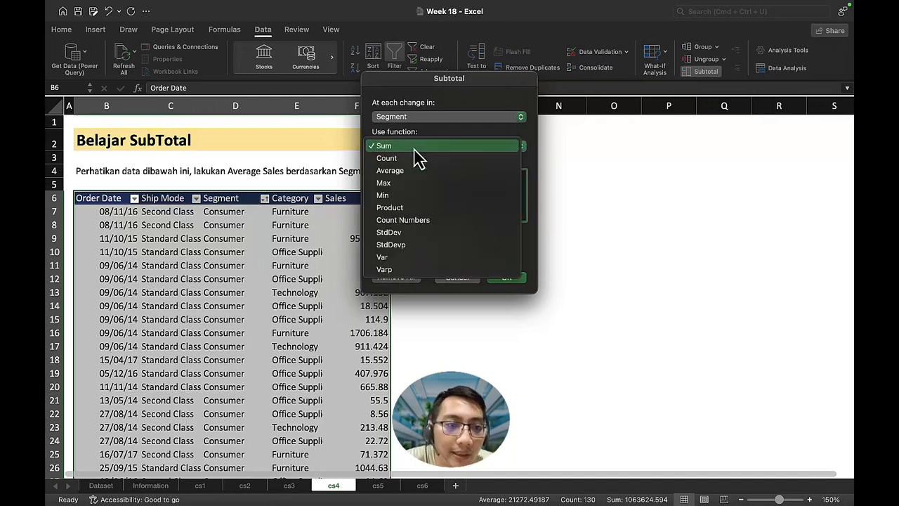
{"action": "left_click", "coordinate": [434, 90]}
{"action": "left_click_drag", "start_coordinate": [418, 89], "coordinate": [419, 88]}
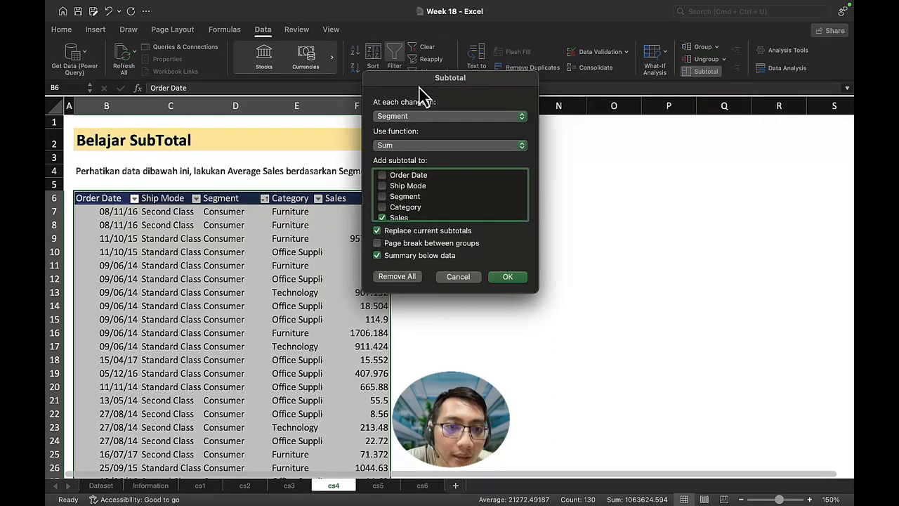
{"action": "left_click", "coordinate": [412, 146]}
{"action": "left_click", "coordinate": [410, 170]}
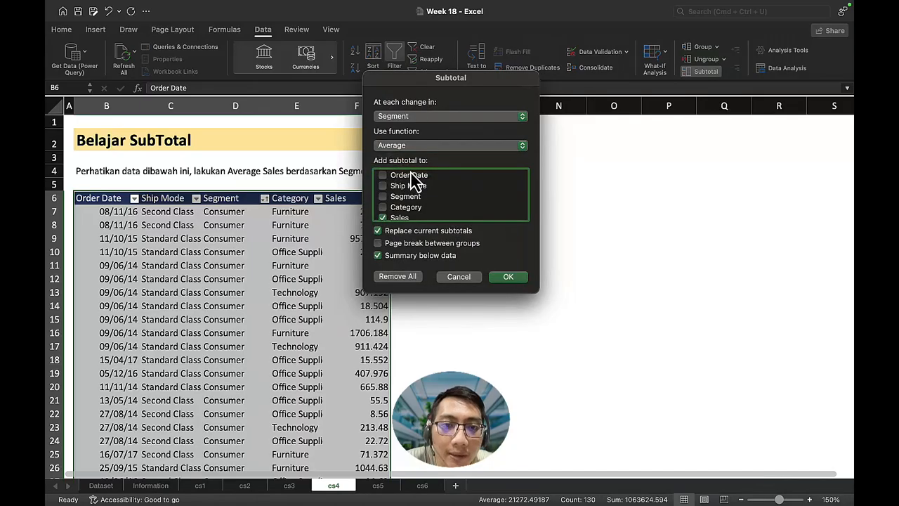
{"action": "scroll", "coordinate": [421, 200], "scroll_direction": "down", "scroll_amount": 1}
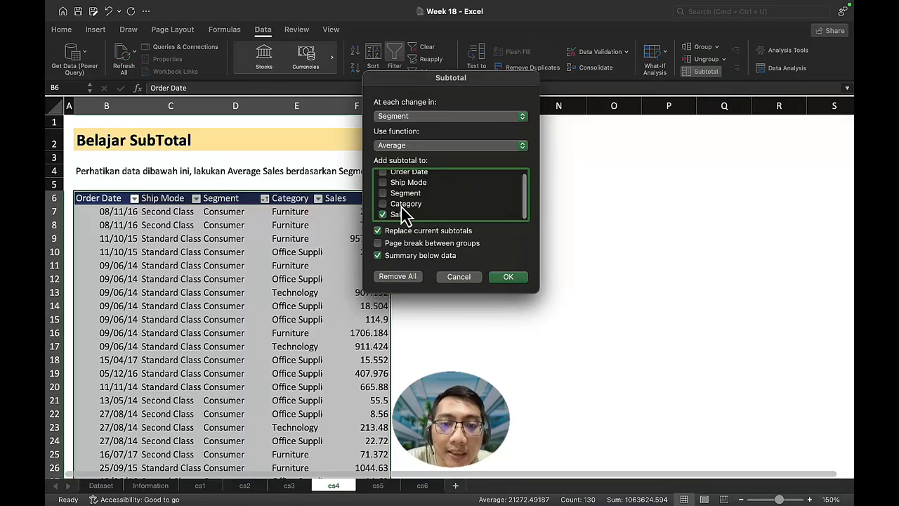
{"action": "left_click", "coordinate": [502, 276]}
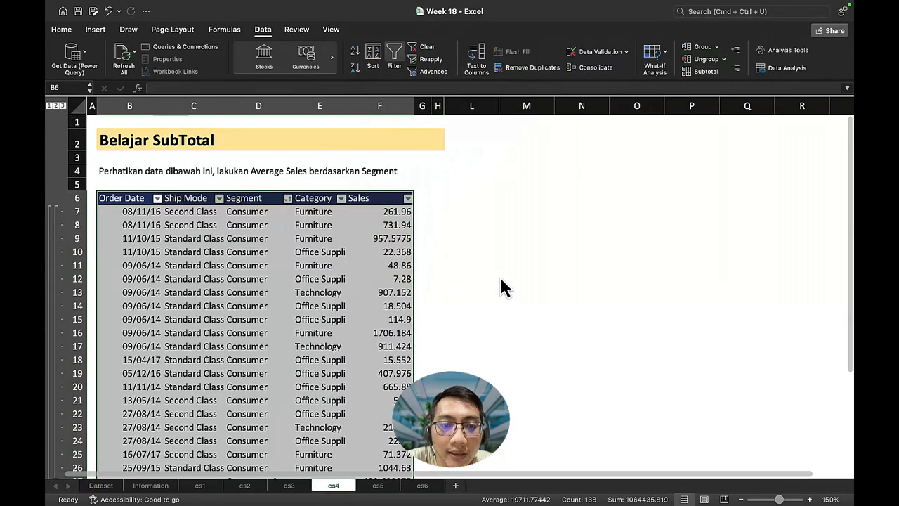
Examine the cs4 average subtotals at each outline level, from the grand average and segment averages to the full record detail
{"action": "scroll", "coordinate": [333, 315], "scroll_direction": "down", "scroll_amount": 5}
{"action": "scroll", "coordinate": [334, 316], "scroll_direction": "down", "scroll_amount": 1}
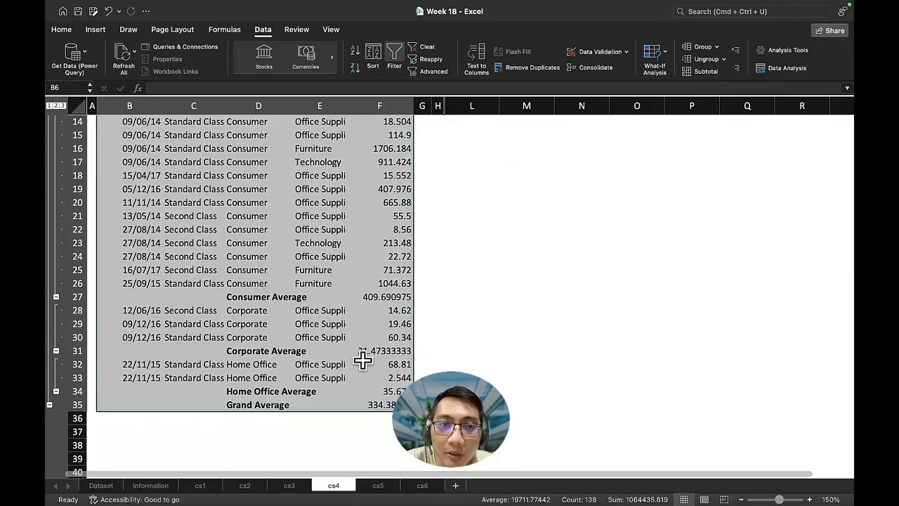
{"action": "scroll", "coordinate": [363, 355], "scroll_direction": "up", "scroll_amount": 6}
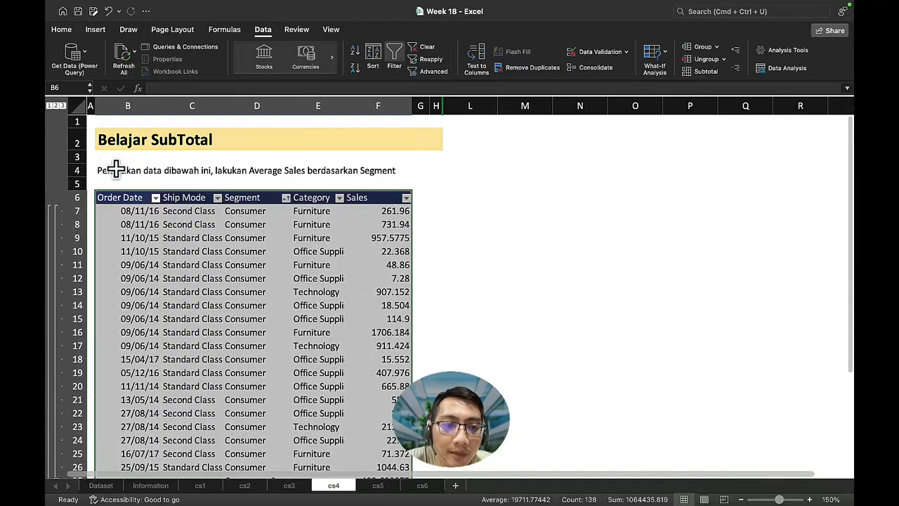
{"action": "left_click", "coordinate": [56, 106]}
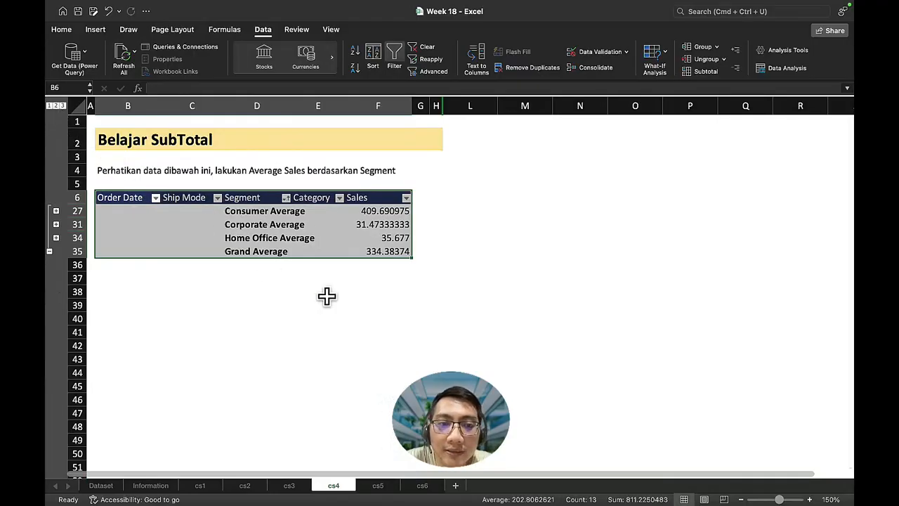
{"action": "left_click", "coordinate": [50, 106]}
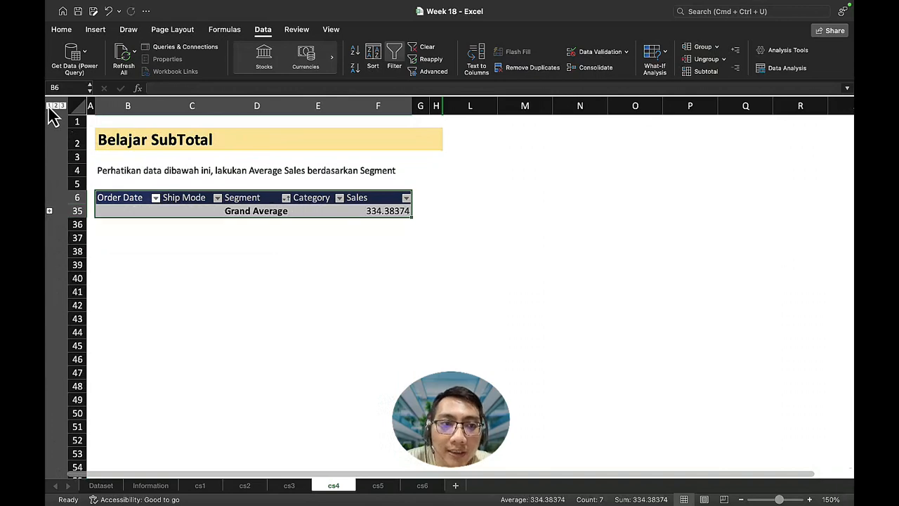
{"action": "left_click", "coordinate": [62, 106]}
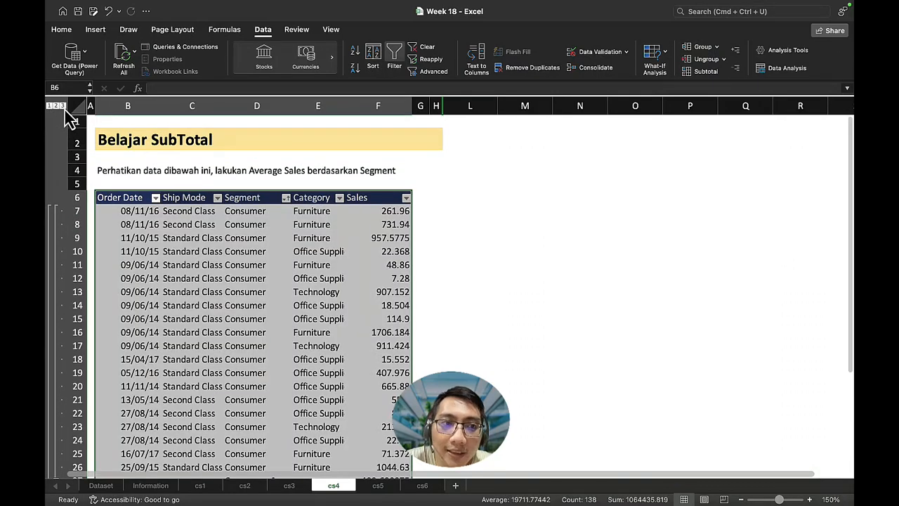
{"action": "left_click", "coordinate": [56, 106]}
{"action": "left_click", "coordinate": [62, 106]}
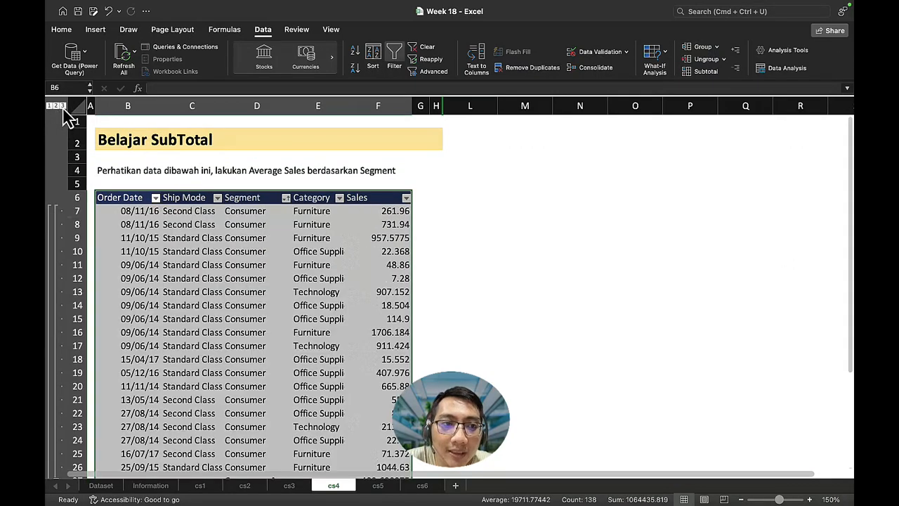
{"action": "left_click", "coordinate": [50, 106]}
{"action": "left_click", "coordinate": [55, 106]}
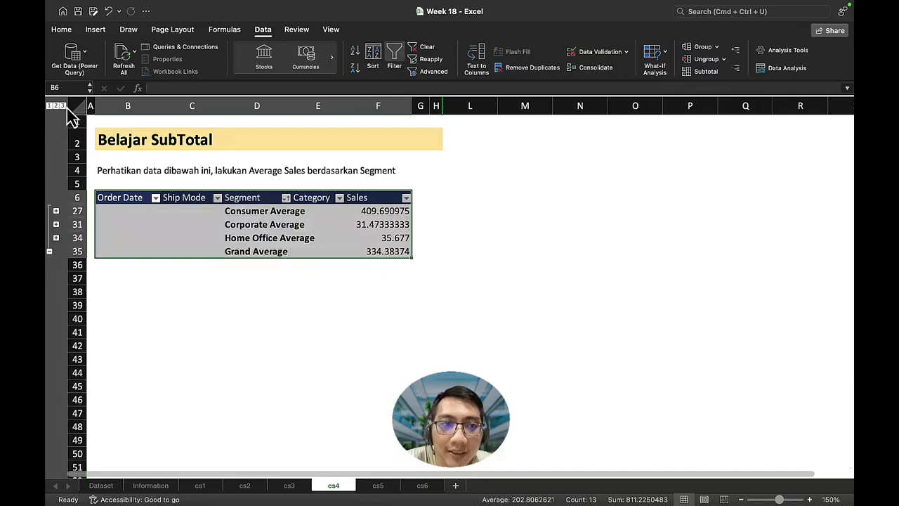
{"action": "left_click", "coordinate": [62, 106]}
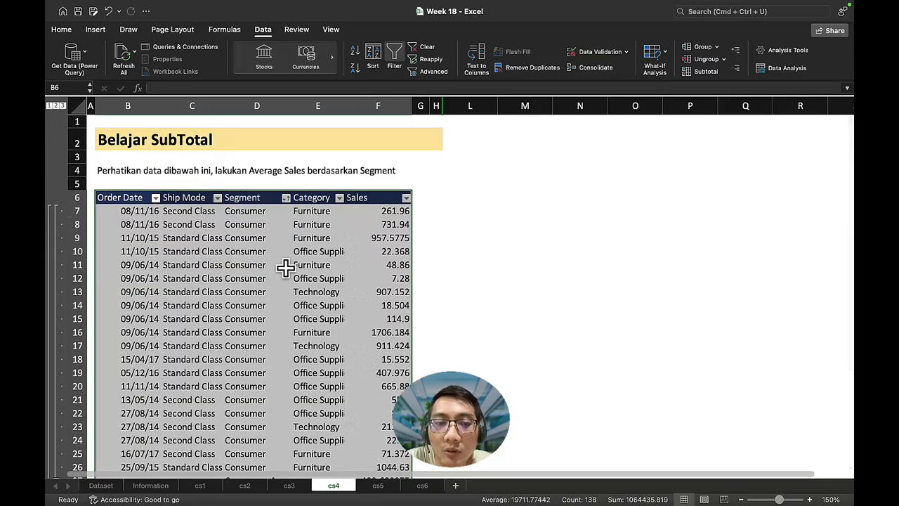
{"action": "scroll", "coordinate": [285, 266], "scroll_direction": "down", "scroll_amount": 10}
{"action": "scroll", "coordinate": [286, 267], "scroll_direction": "up", "scroll_amount": 10}
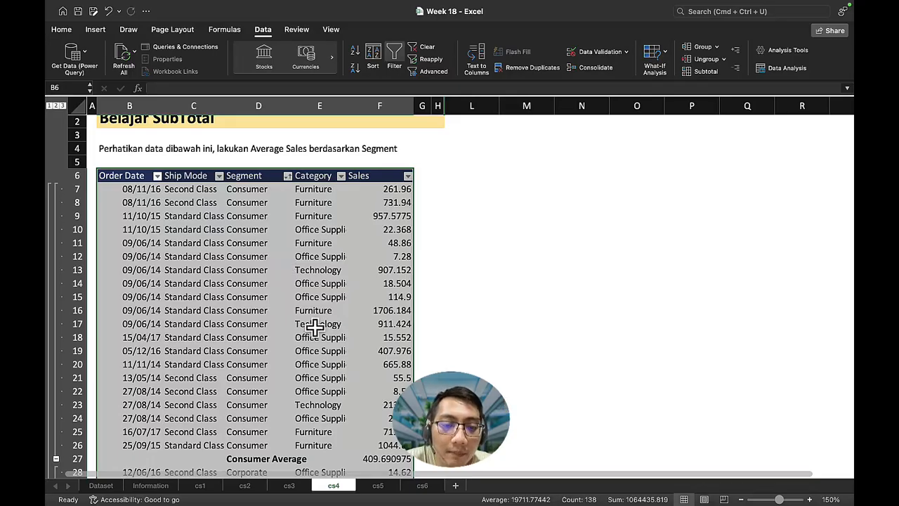
Start a Top 10% conditional formatting rule for all the Sales values on cs5, F7 to F31
{"action": "left_click", "coordinate": [389, 485]}
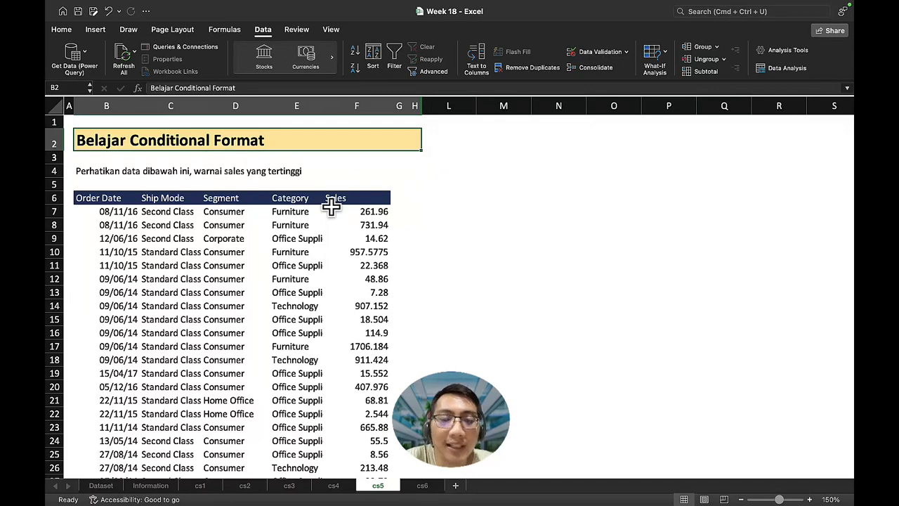
{"action": "left_click", "coordinate": [290, 223]}
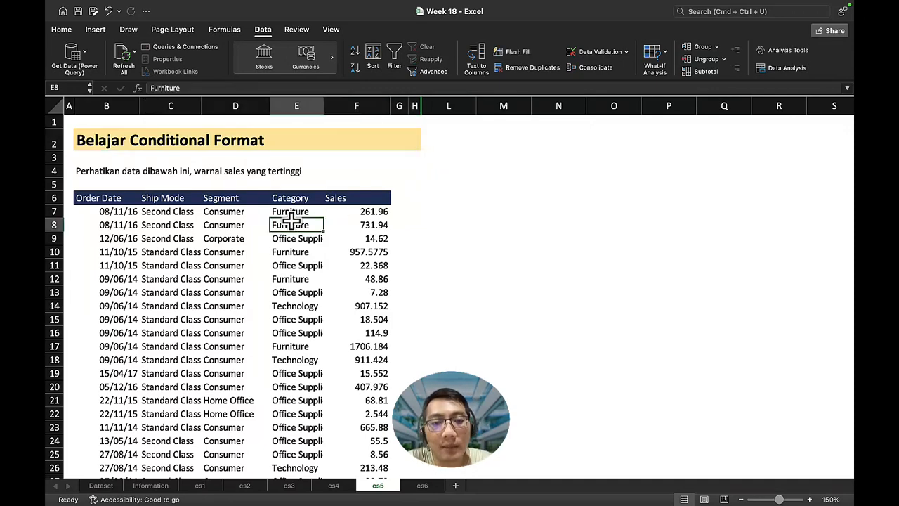
{"action": "left_click", "coordinate": [355, 211]}
{"action": "key", "text": "ctrl+shift+Down"}
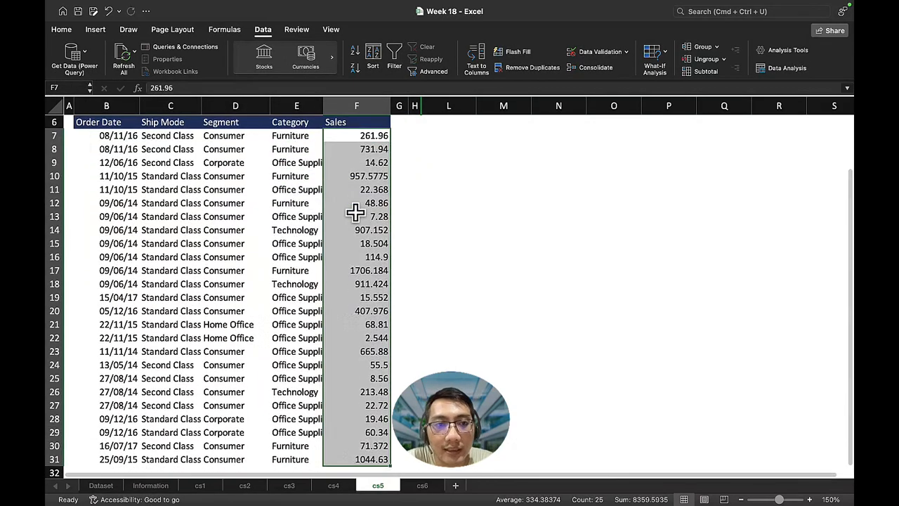
{"action": "left_click", "coordinate": [61, 30]}
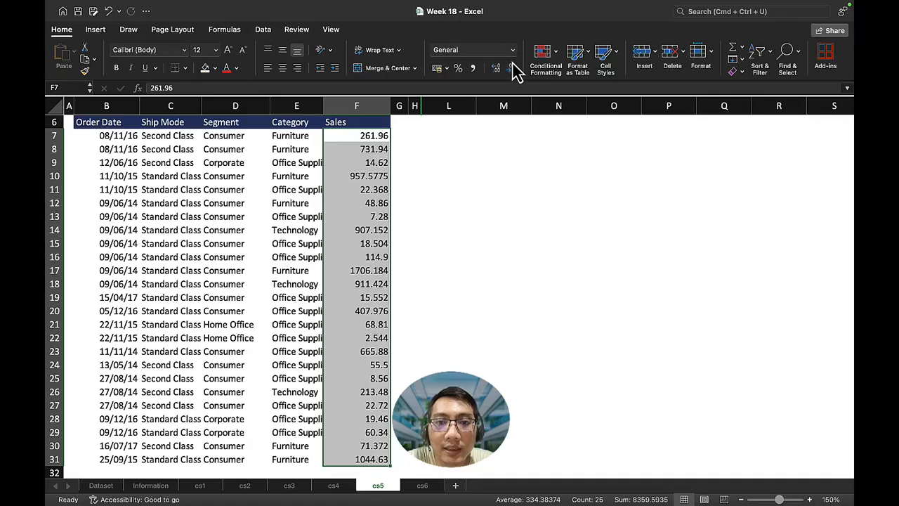
{"action": "left_click", "coordinate": [556, 61]}
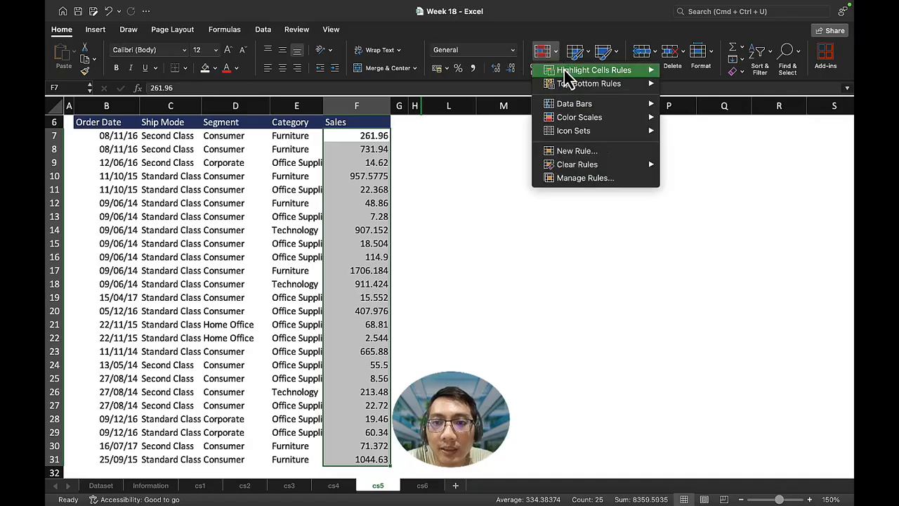
{"action": "mouse_move", "coordinate": [566, 73]}
{"action": "mouse_move", "coordinate": [581, 85]}
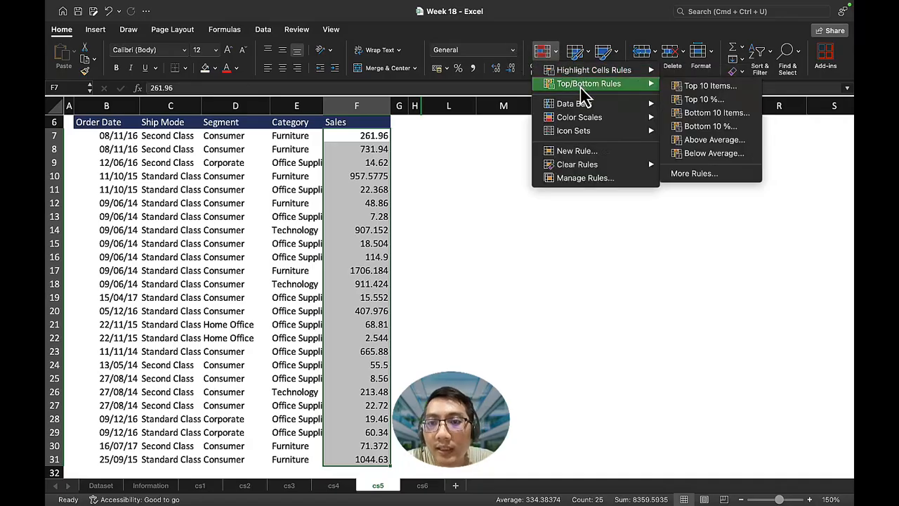
{"action": "left_click", "coordinate": [716, 102]}
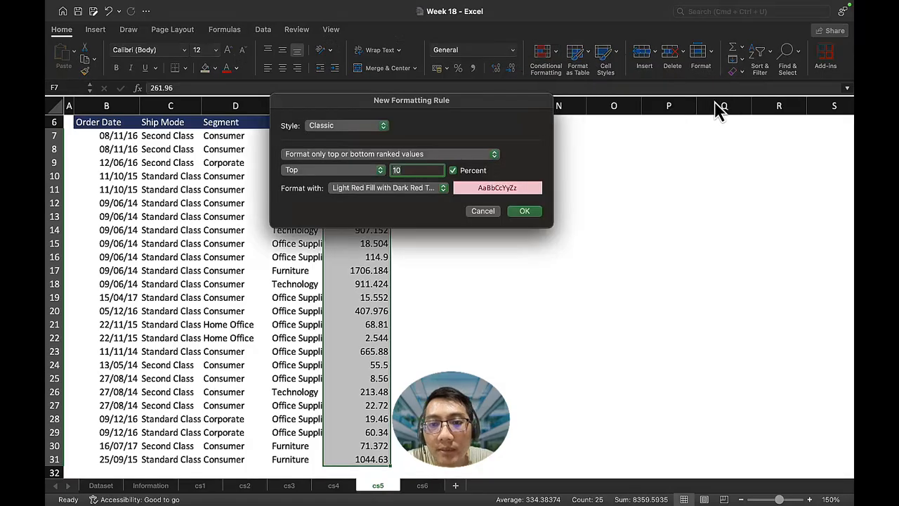
Give the top 10% rule Green Fill with Dark Green Text and apply it to the Sales values
{"action": "left_click_drag", "start_coordinate": [482, 108], "coordinate": [667, 147]}
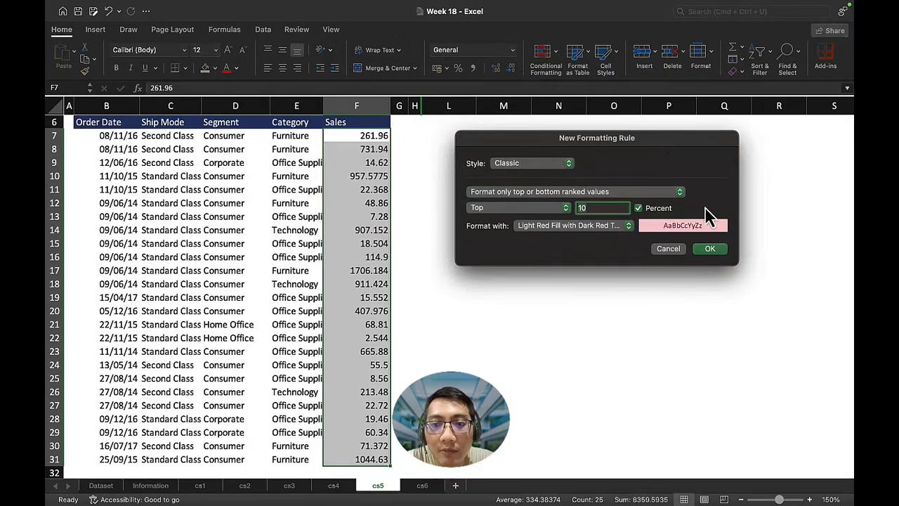
{"action": "left_click", "coordinate": [604, 225]}
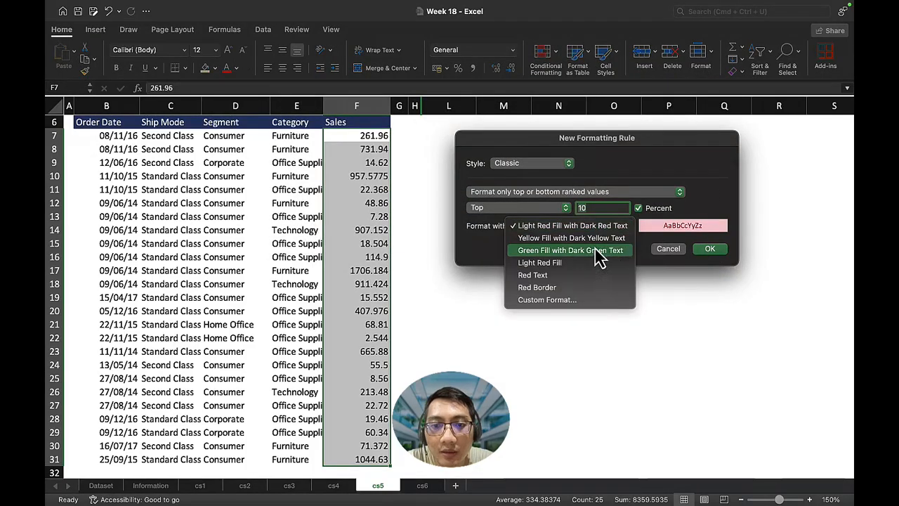
{"action": "left_click", "coordinate": [595, 256]}
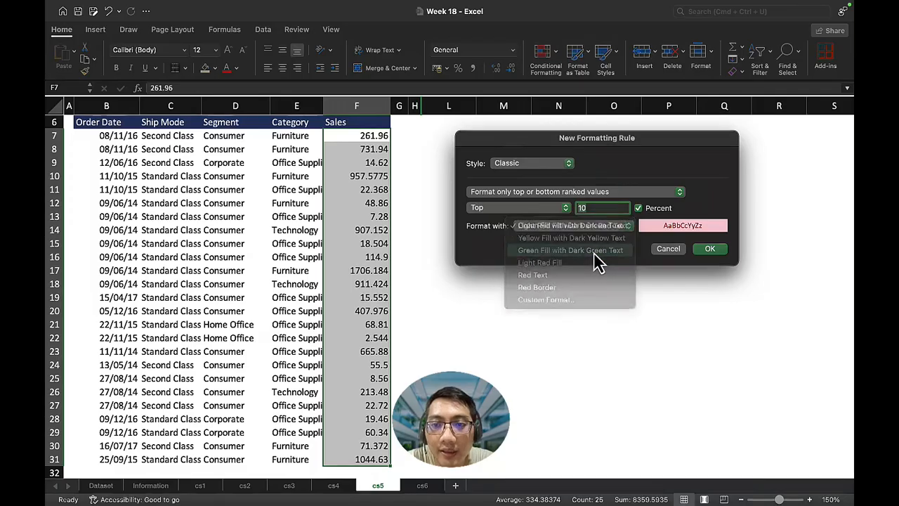
{"action": "left_click", "coordinate": [710, 249]}
Check the highlighted Sales cells on cs5 against the rest of the column
{"action": "left_click", "coordinate": [358, 323]}
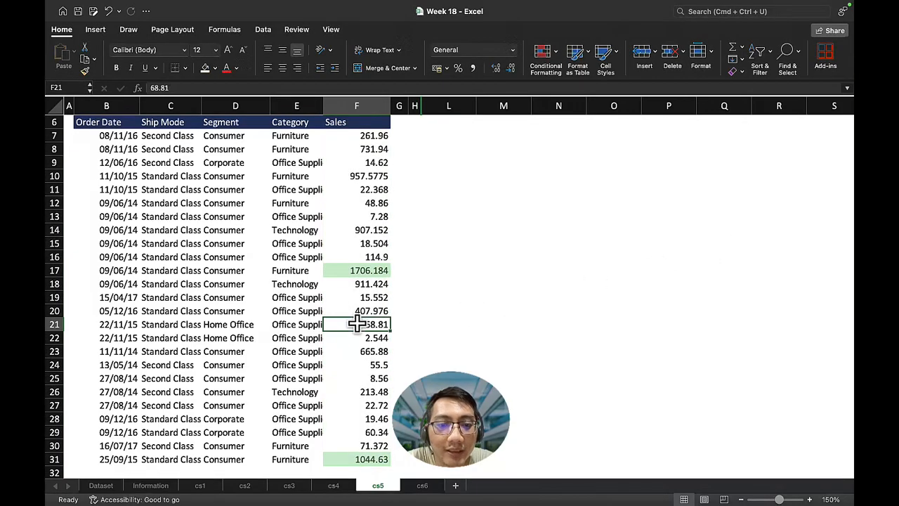
{"action": "left_click", "coordinate": [359, 270]}
{"action": "left_click", "coordinate": [353, 458]}
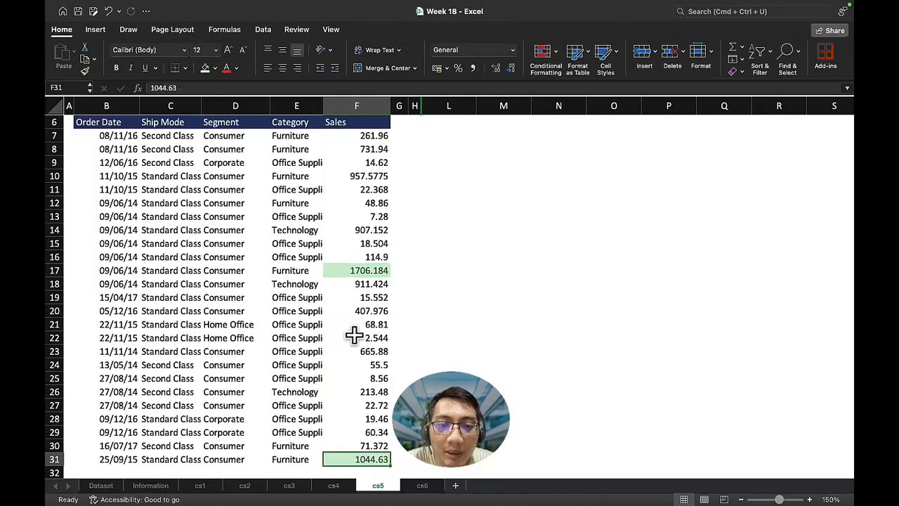
{"action": "left_click", "coordinate": [357, 270]}
{"action": "scroll", "coordinate": [371, 212], "scroll_direction": "down", "scroll_amount": 2}
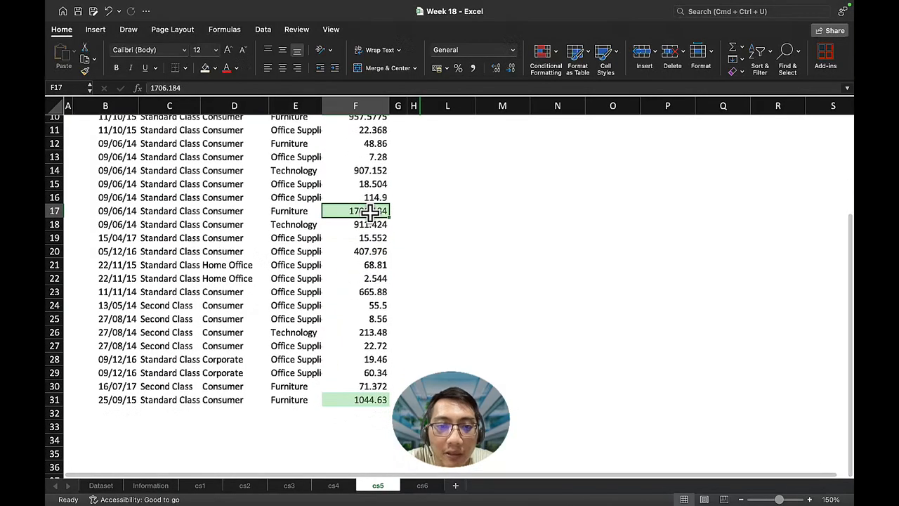
{"action": "scroll", "coordinate": [370, 213], "scroll_direction": "up", "scroll_amount": 2}
{"action": "scroll", "coordinate": [370, 212], "scroll_direction": "right", "scroll_amount": 1}
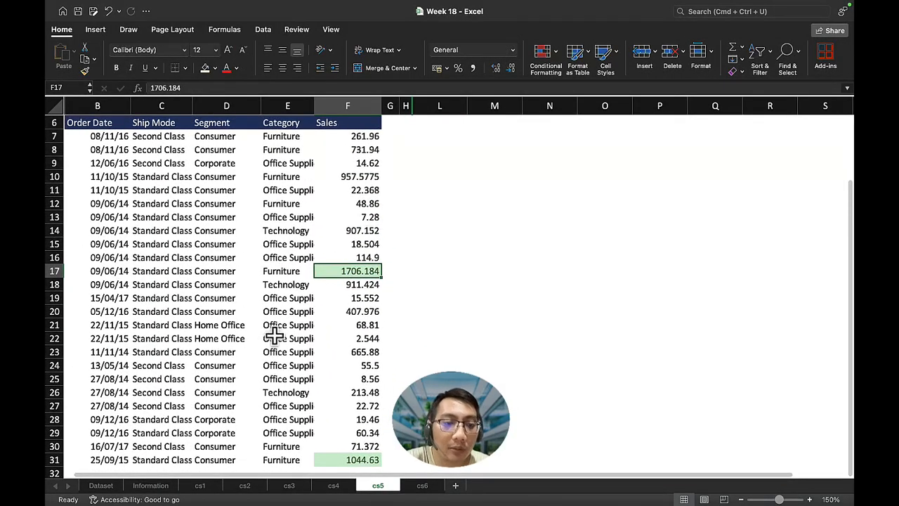
Look through the longer list of order records on the Dataset sheet
{"action": "left_click", "coordinate": [112, 485]}
{"action": "scroll", "coordinate": [202, 372], "scroll_direction": "down", "scroll_amount": 20}
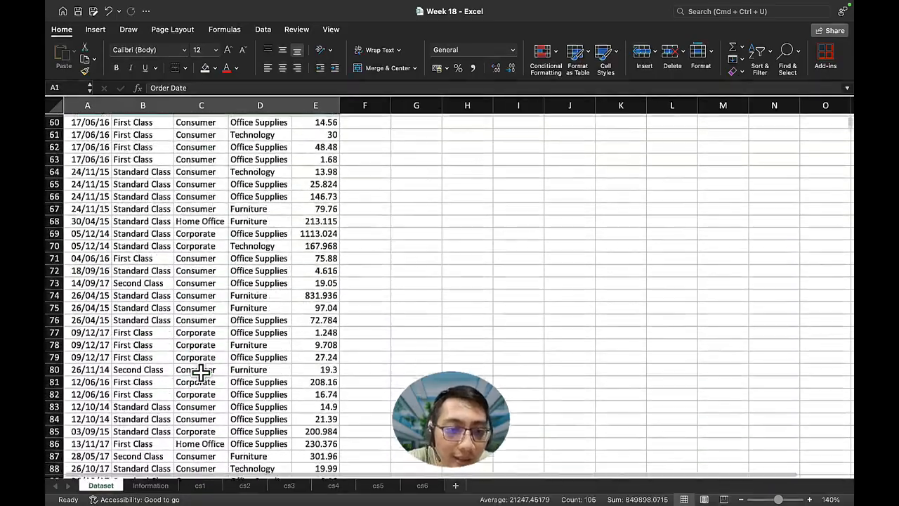
{"action": "scroll", "coordinate": [202, 372], "scroll_direction": "up", "scroll_amount": 7}
{"action": "scroll", "coordinate": [202, 372], "scroll_direction": "up", "scroll_amount": 20}
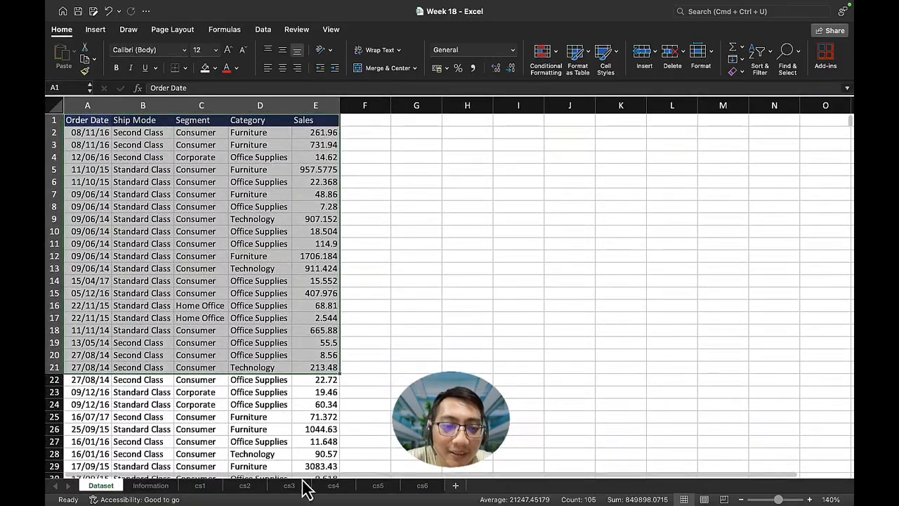
Turn on filtering for the whole order table on cs5, including its header row
{"action": "left_click", "coordinate": [378, 485]}
{"action": "scroll", "coordinate": [339, 151], "scroll_direction": "up", "scroll_amount": 3}
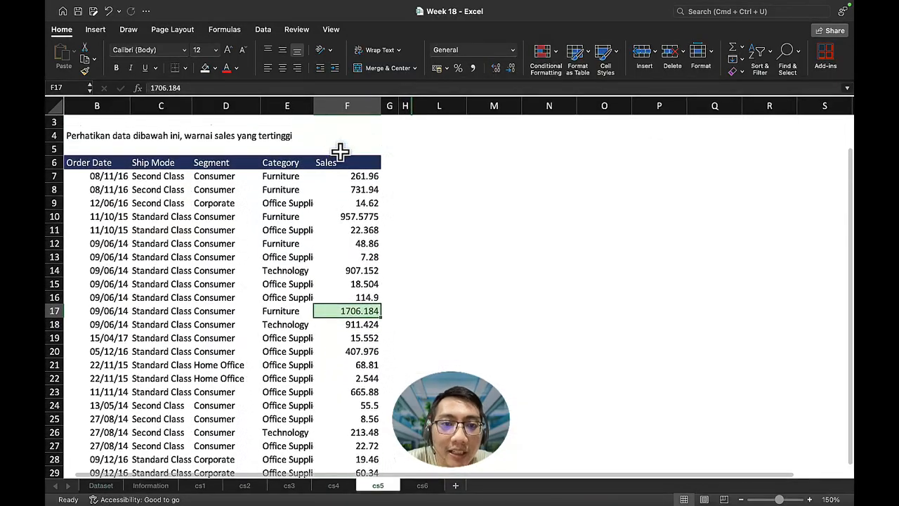
{"action": "scroll", "coordinate": [330, 154], "scroll_direction": "down", "scroll_amount": 1}
{"action": "left_click", "coordinate": [317, 162]}
{"action": "left_click", "coordinate": [329, 149]}
{"action": "key", "text": "super+a"}
{"action": "scroll", "coordinate": [331, 154], "scroll_direction": "down", "scroll_amount": 1}
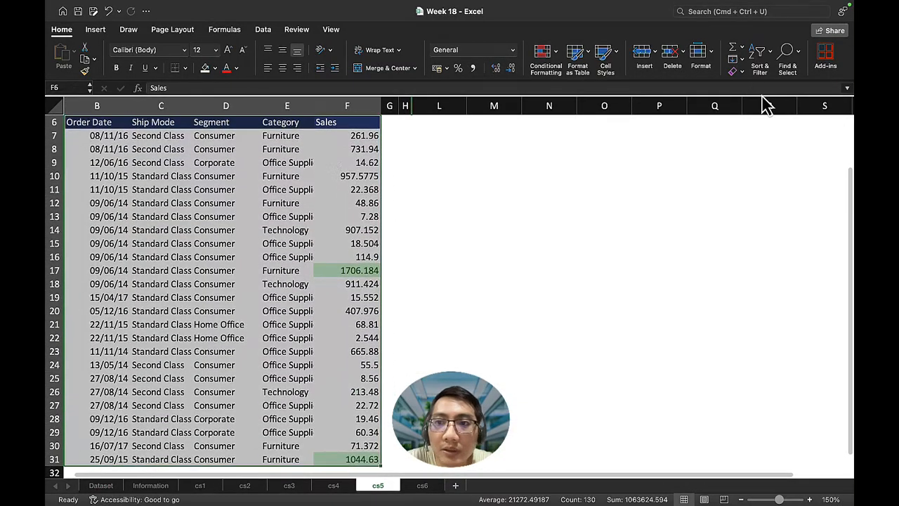
{"action": "left_click", "coordinate": [760, 55]}
{"action": "left_click", "coordinate": [766, 118]}
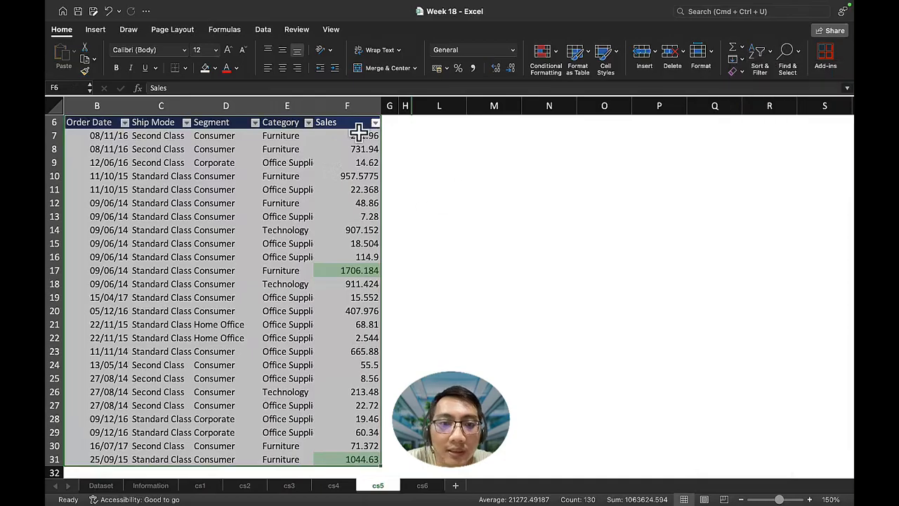
Filter the cs5 Sales column by font color, showing only the values in Dark Green
{"action": "left_click", "coordinate": [375, 122]}
{"action": "left_click", "coordinate": [341, 175]}
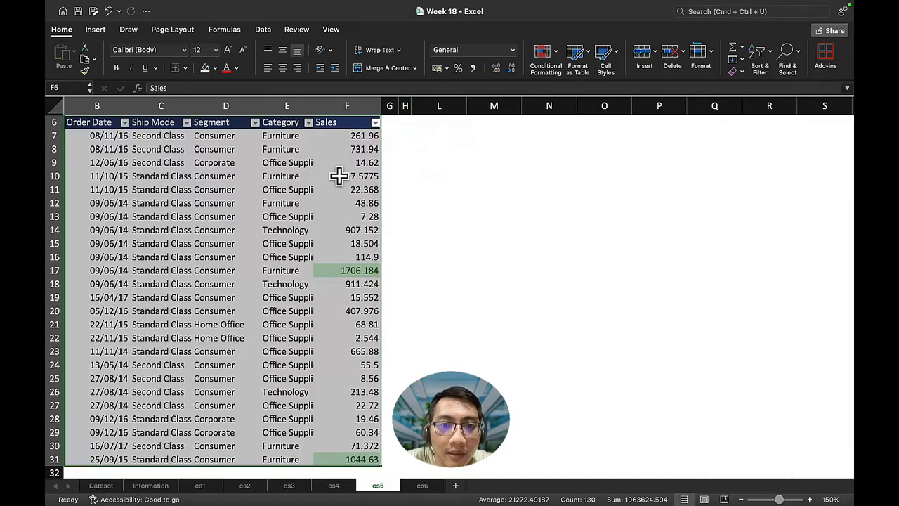
{"action": "double_click", "coordinate": [341, 175]}
{"action": "left_click", "coordinate": [375, 123]}
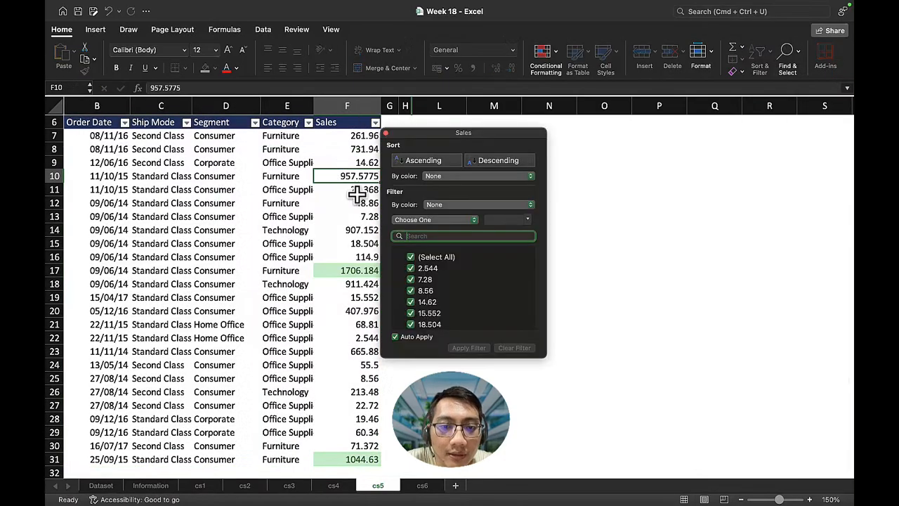
{"action": "scroll", "coordinate": [442, 303], "scroll_direction": "down", "scroll_amount": 5}
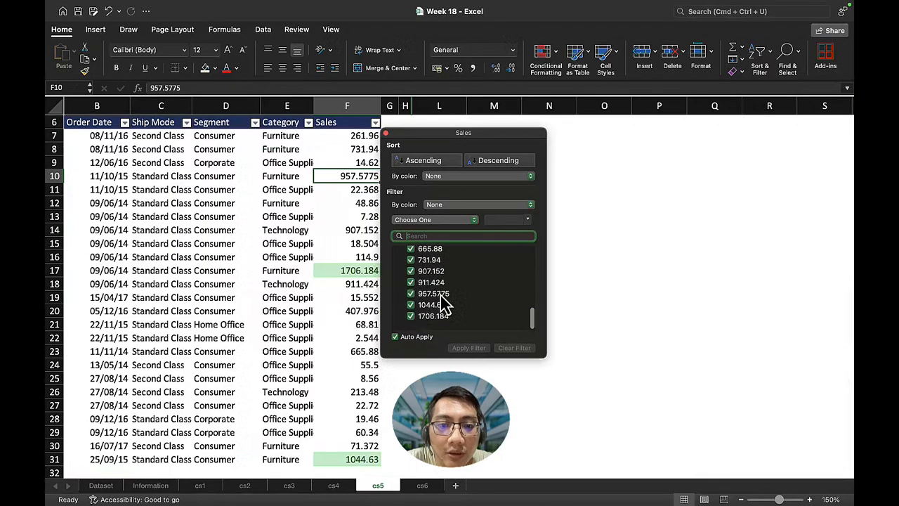
{"action": "scroll", "coordinate": [442, 304], "scroll_direction": "up", "scroll_amount": 3}
{"action": "scroll", "coordinate": [442, 303], "scroll_direction": "up", "scroll_amount": 3}
{"action": "left_click", "coordinate": [478, 205]}
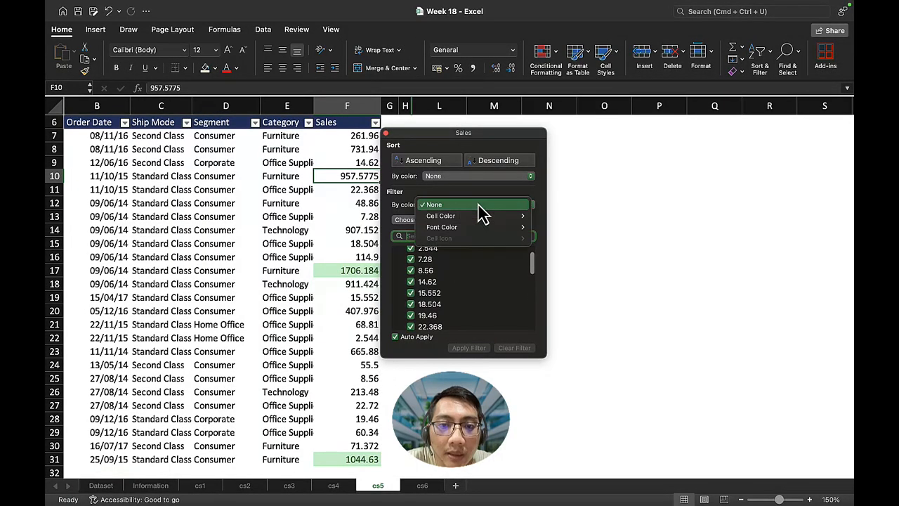
{"action": "mouse_move", "coordinate": [478, 229]}
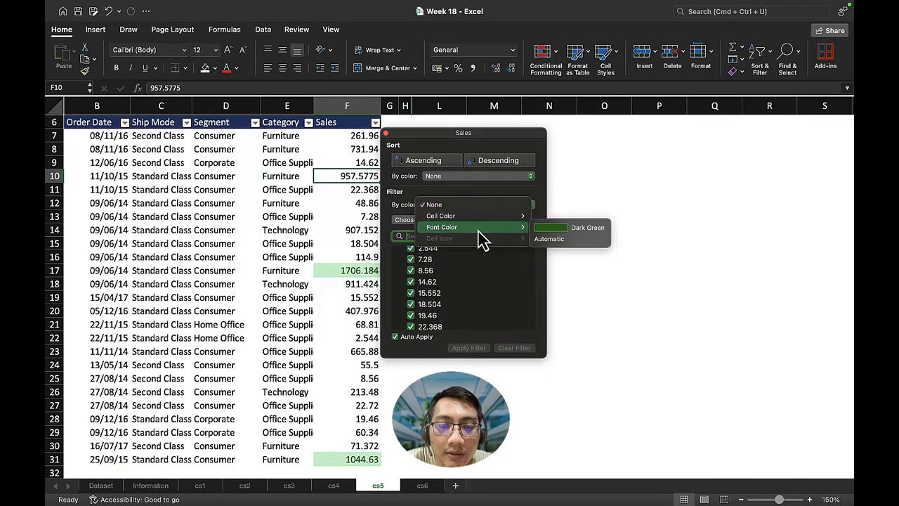
{"action": "left_click", "coordinate": [551, 232]}
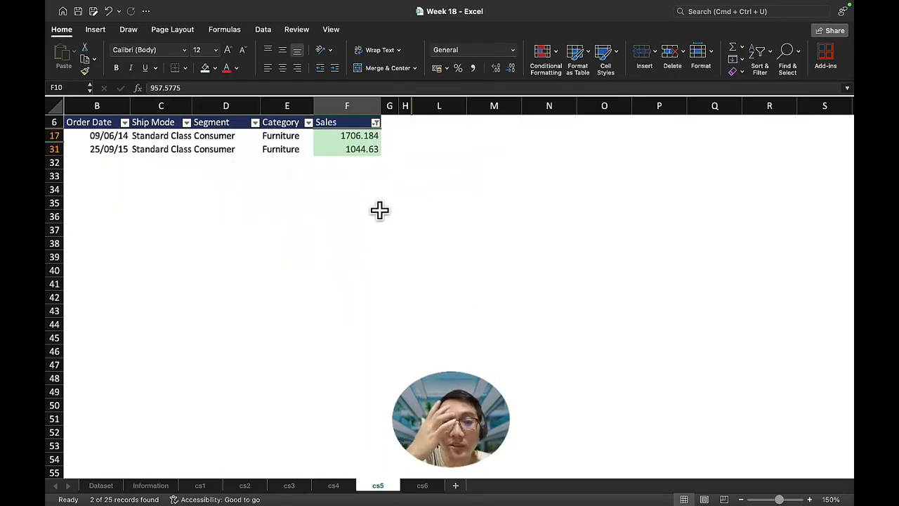
Check how far the order records extend on the Dataset sheet
{"action": "left_click", "coordinate": [101, 485]}
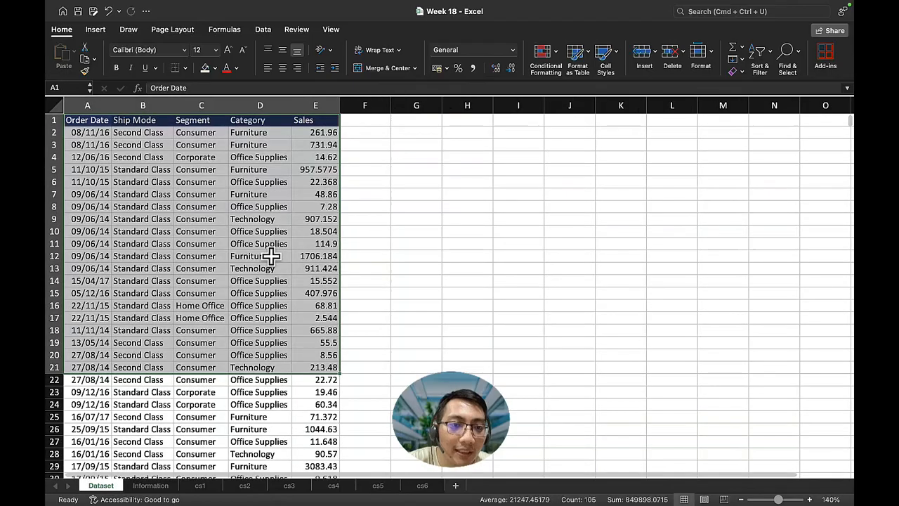
{"action": "scroll", "coordinate": [271, 257], "scroll_direction": "down", "scroll_amount": 20}
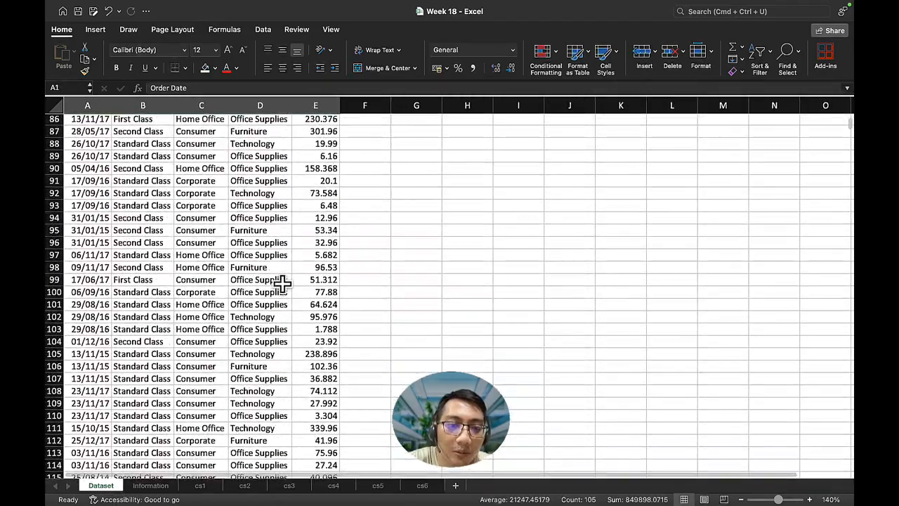
{"action": "scroll", "coordinate": [281, 283], "scroll_direction": "down", "scroll_amount": 20}
{"action": "scroll", "coordinate": [281, 283], "scroll_direction": "up", "scroll_amount": 20}
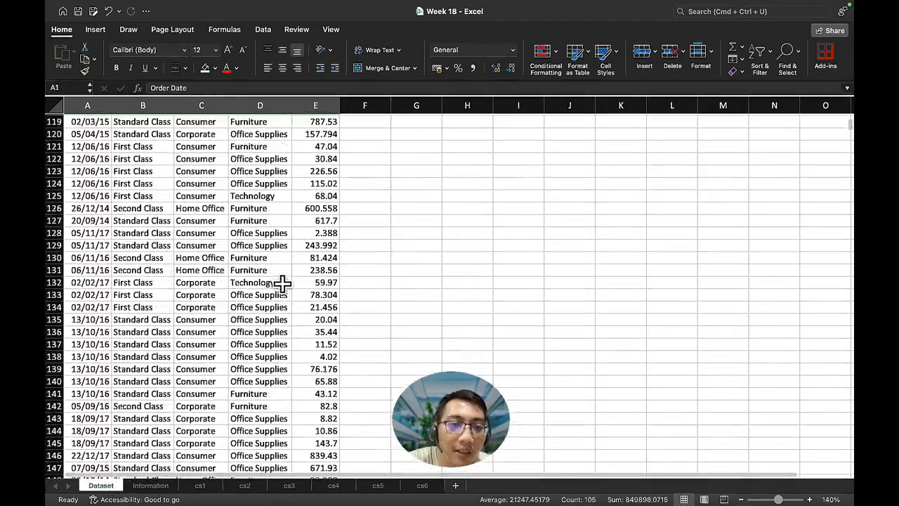
{"action": "scroll", "coordinate": [281, 283], "scroll_direction": "up", "scroll_amount": 7}
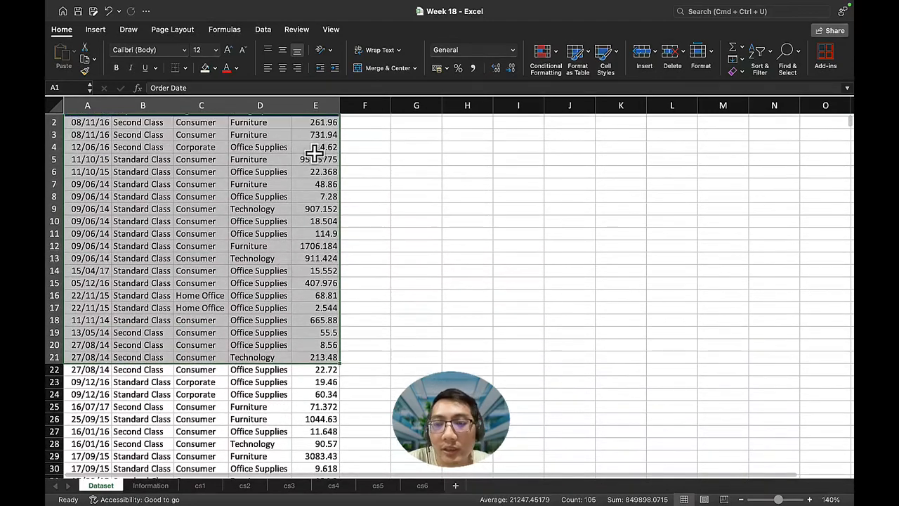
Review the Sales column's sort and filter options on cs5 together with the filtered rows
{"action": "left_click", "coordinate": [378, 486]}
{"action": "left_click", "coordinate": [375, 123]}
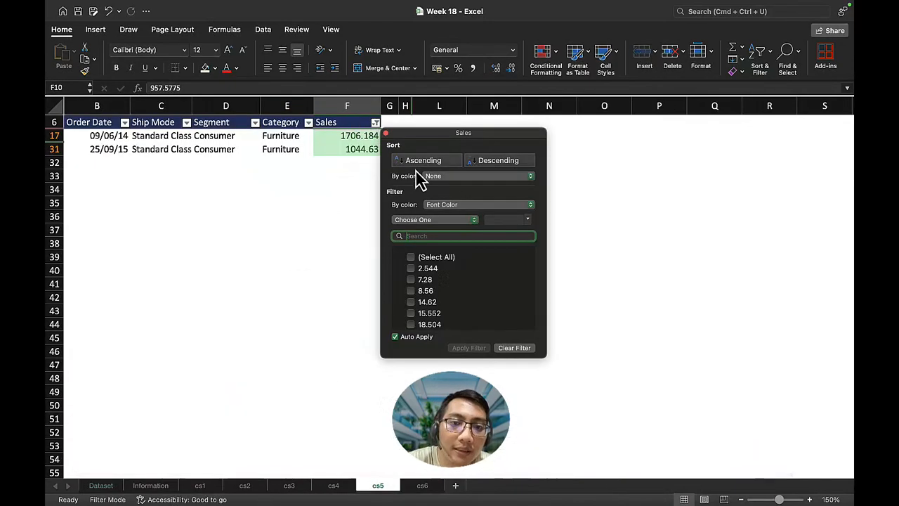
{"action": "left_click", "coordinate": [268, 198]}
{"action": "scroll", "coordinate": [268, 198], "scroll_direction": "up", "scroll_amount": 3}
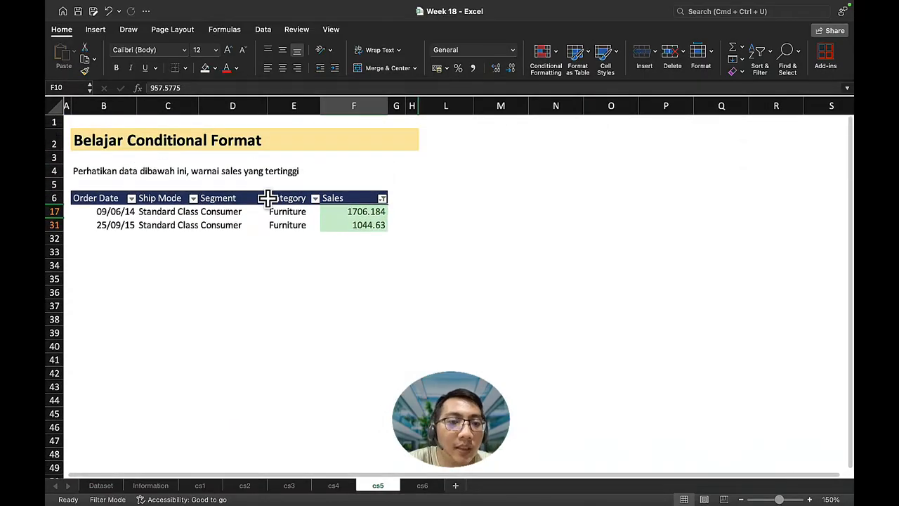
{"action": "scroll", "coordinate": [267, 198], "scroll_direction": "left", "scroll_amount": 1}
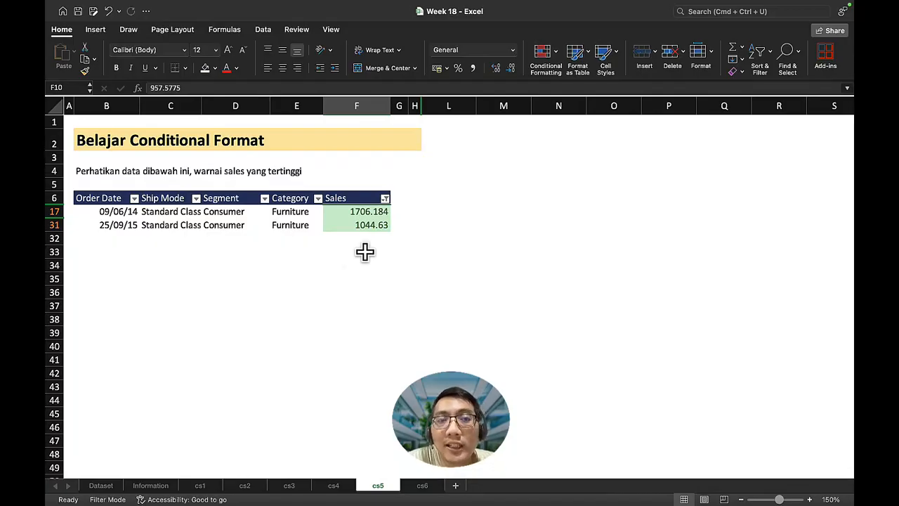
Examine the available conditional formatting rule types on cs5, including the Highlight Cells Rules choices
{"action": "left_click", "coordinate": [544, 56]}
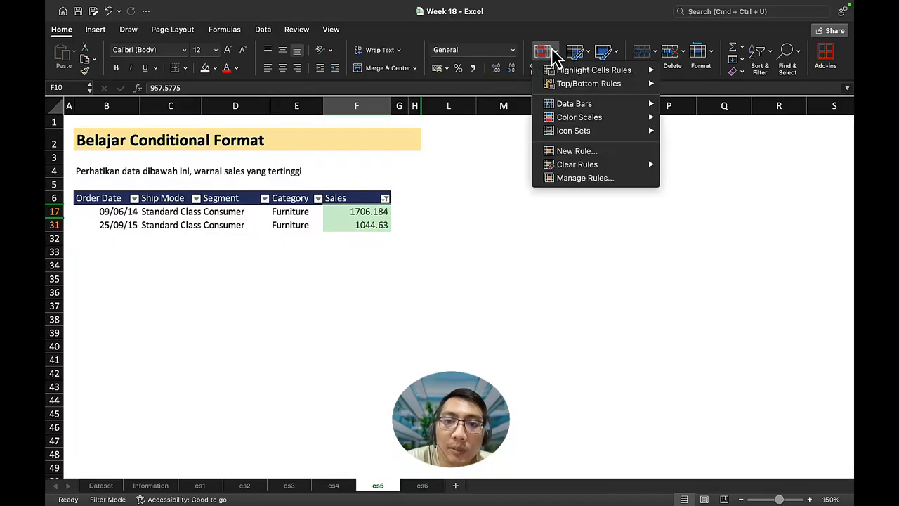
{"action": "mouse_move", "coordinate": [584, 73]}
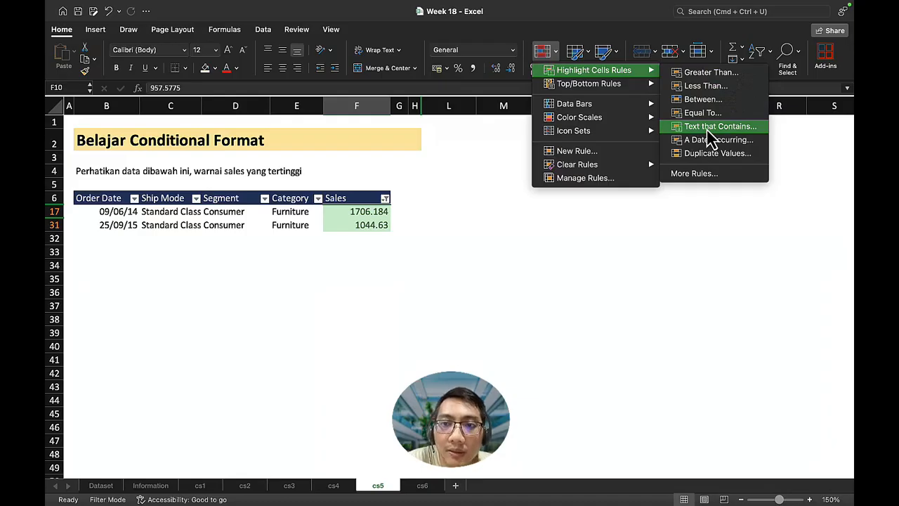
{"action": "mouse_move", "coordinate": [618, 85]}
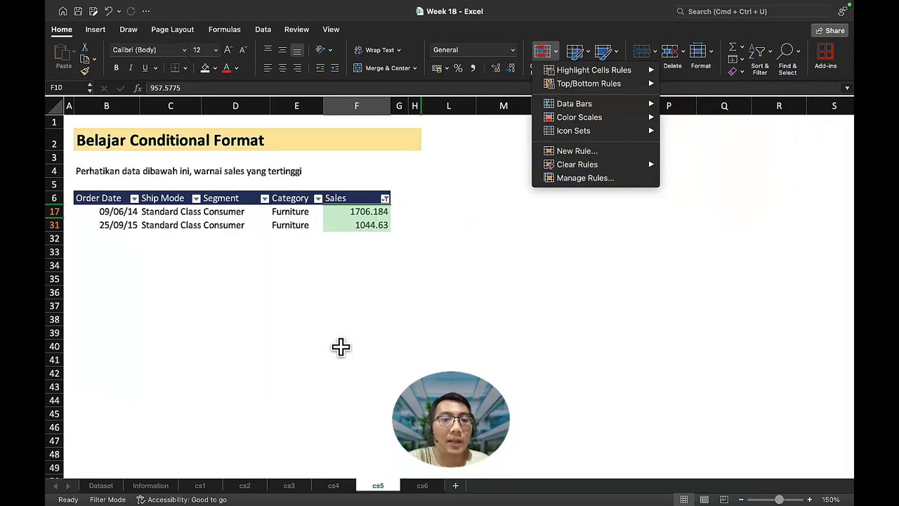
{"action": "left_click", "coordinate": [340, 346]}
{"action": "left_click", "coordinate": [341, 292]}
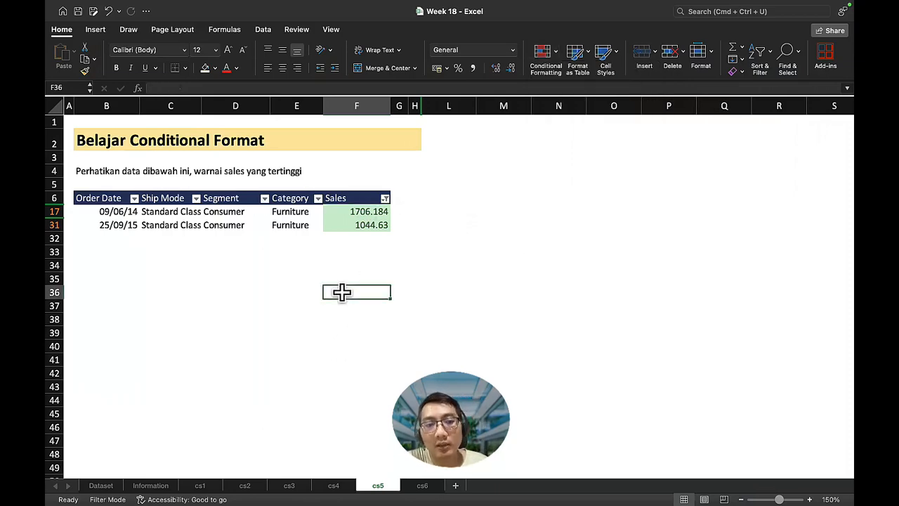
Add green solid-fill data bars to all the Sales values on cs6, cells F7 to F31
{"action": "left_click", "coordinate": [425, 490]}
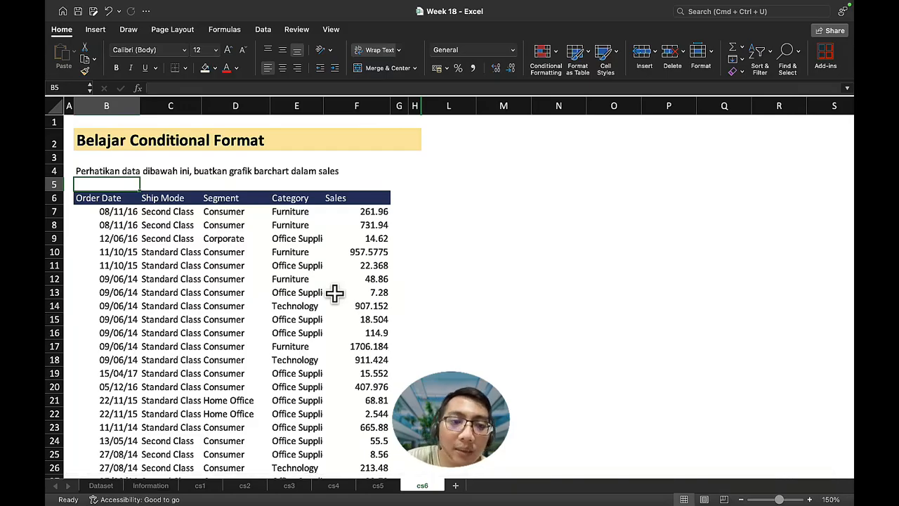
{"action": "left_click_drag", "start_coordinate": [357, 211], "coordinate": [359, 375]}
{"action": "key", "text": "super+shift+Down"}
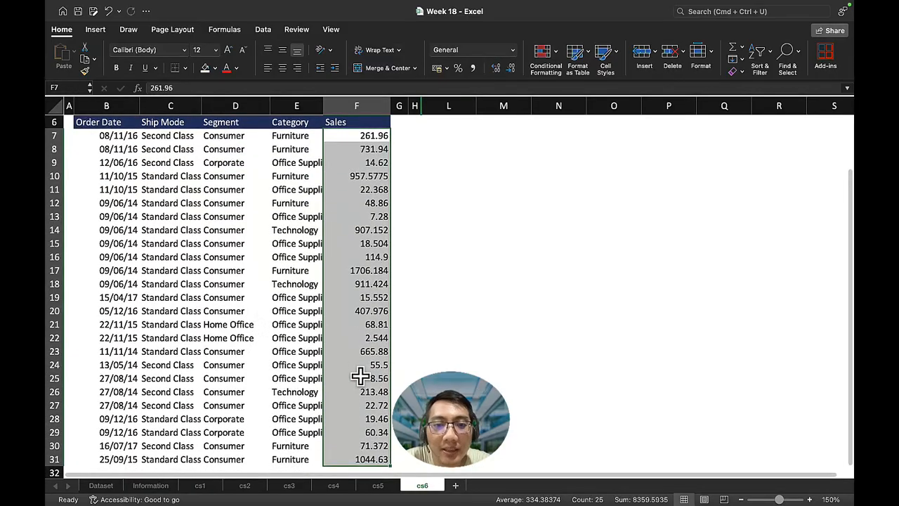
{"action": "left_click", "coordinate": [557, 57]}
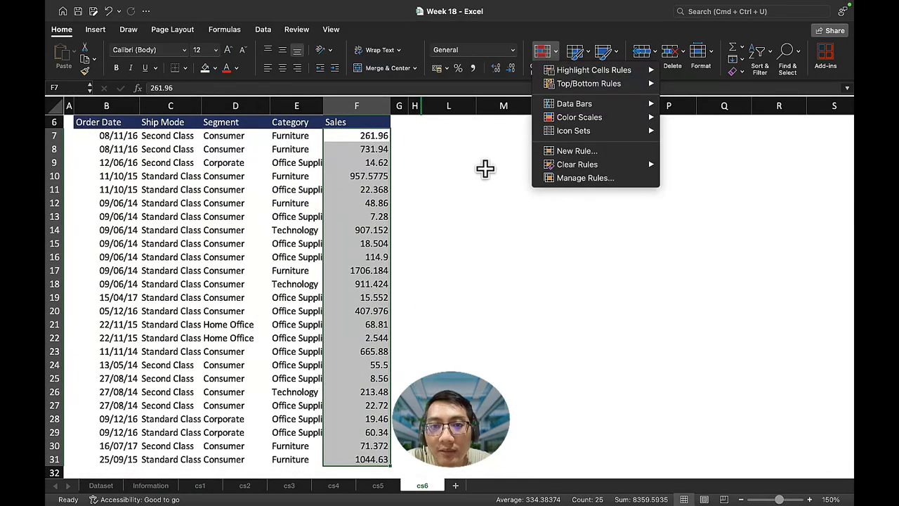
{"action": "left_click", "coordinate": [483, 169]}
{"action": "left_click", "coordinate": [557, 59]}
{"action": "mouse_move", "coordinate": [598, 107]}
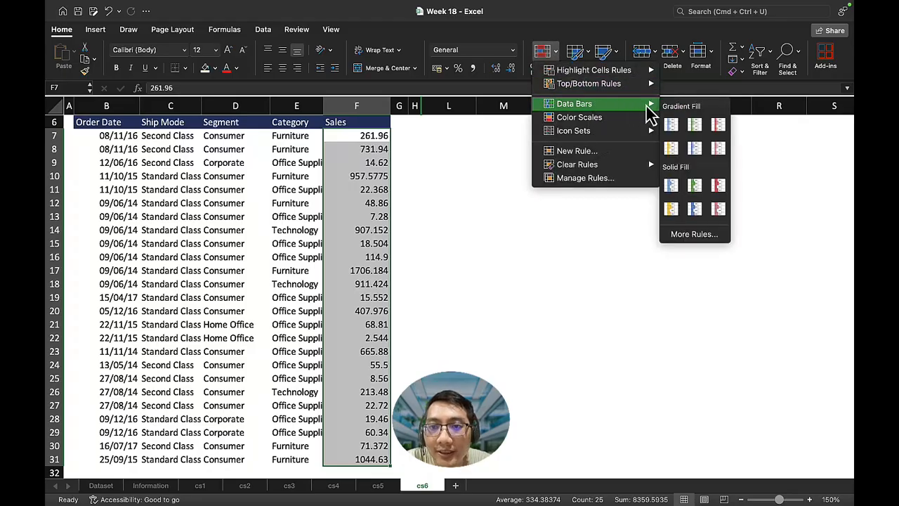
{"action": "left_click", "coordinate": [696, 186]}
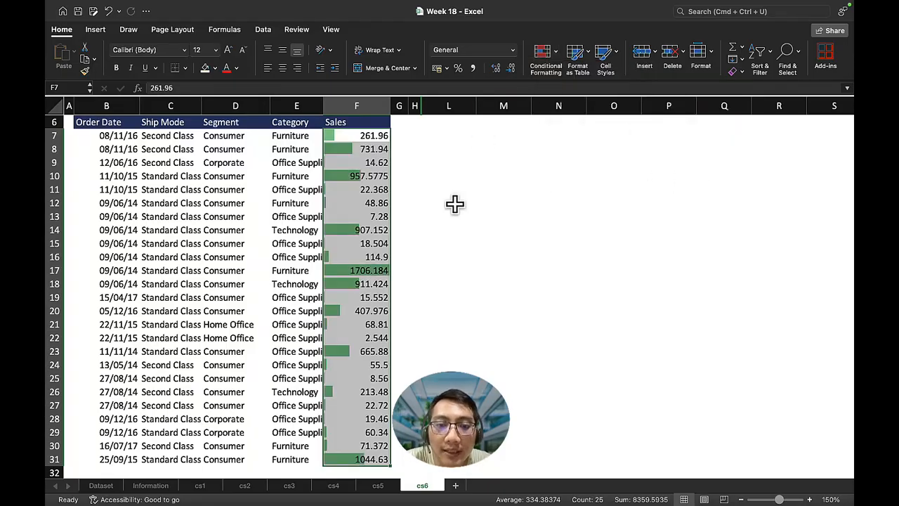
Apply the custom number format 0.0, "K" to the cs6 Sales values to show them in thousands
{"action": "left_click", "coordinate": [512, 50]}
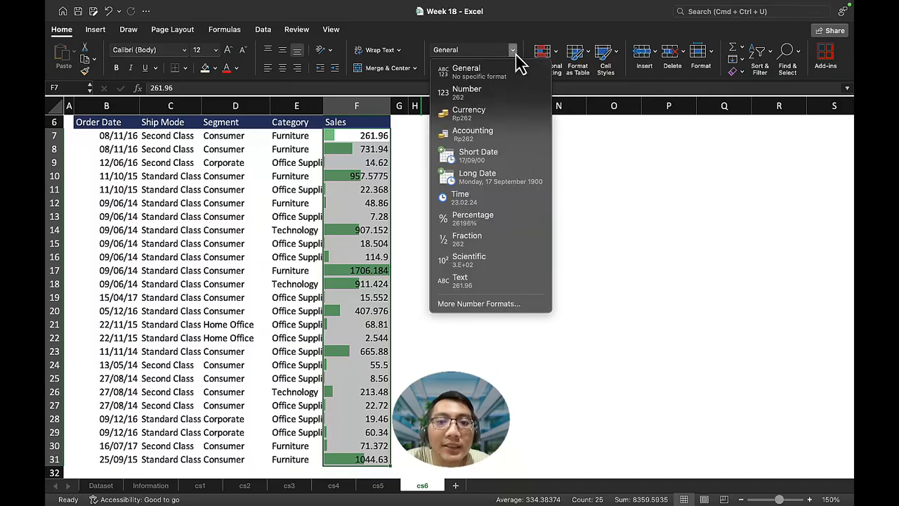
{"action": "left_click", "coordinate": [337, 240]}
{"action": "scroll", "coordinate": [358, 208], "scroll_direction": "up", "scroll_amount": 3}
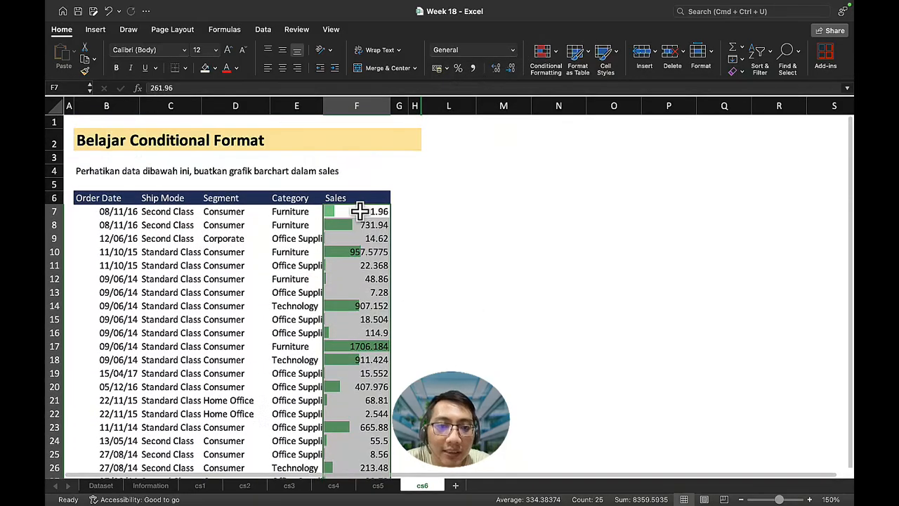
{"action": "left_click", "coordinate": [513, 55]}
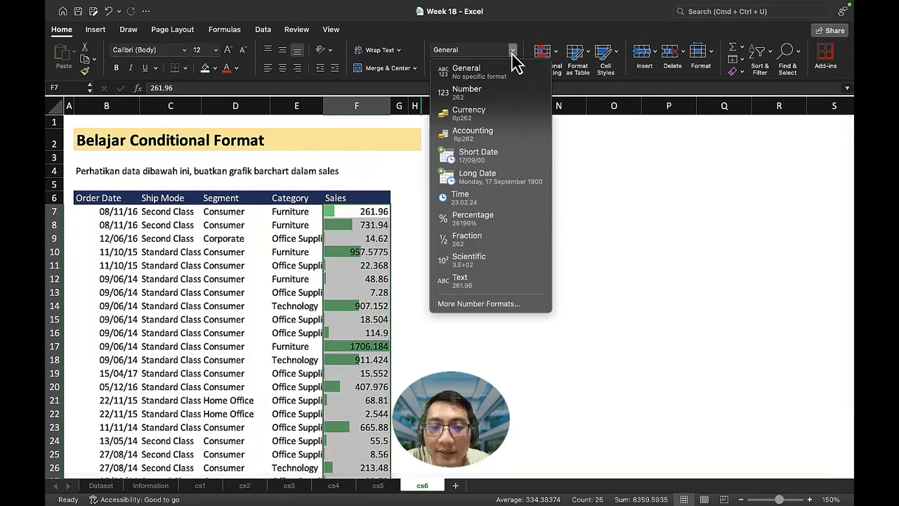
{"action": "left_click", "coordinate": [516, 306]}
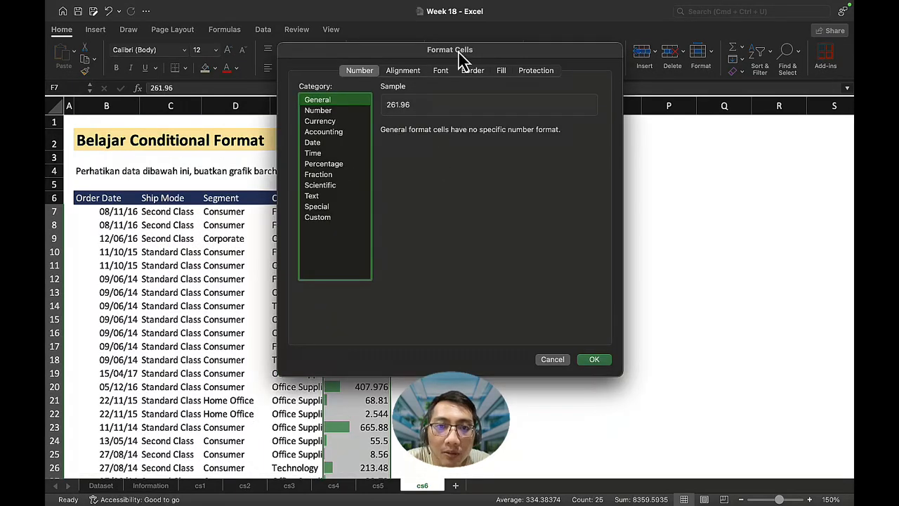
{"action": "left_click", "coordinate": [448, 315]}
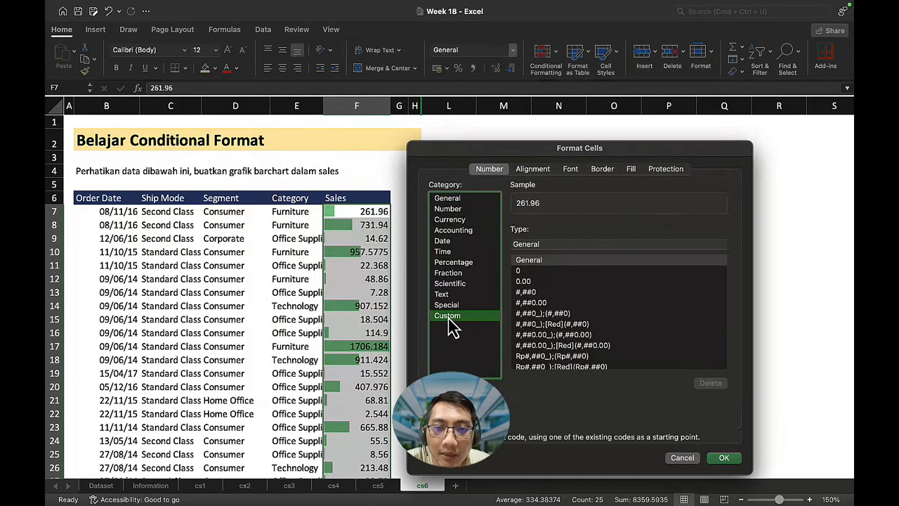
{"action": "left_click", "coordinate": [546, 244]}
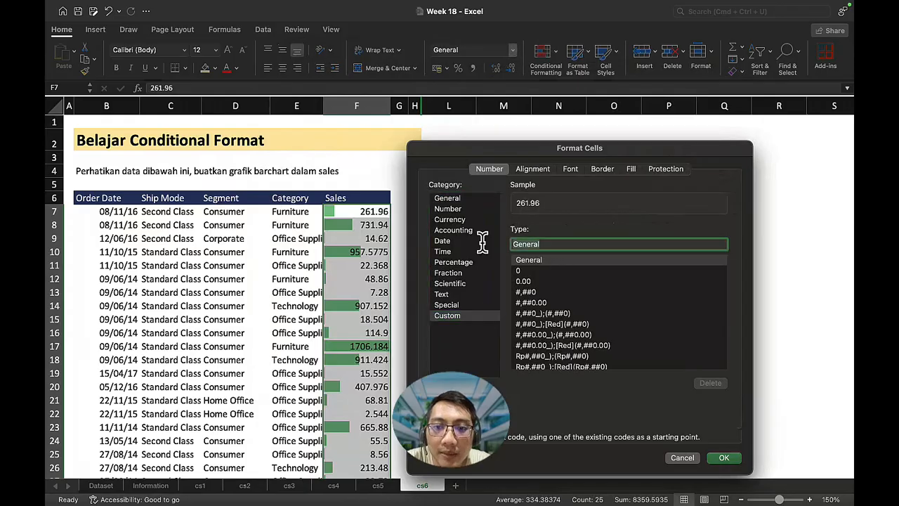
{"action": "type", "text": "0.0, \"K"}
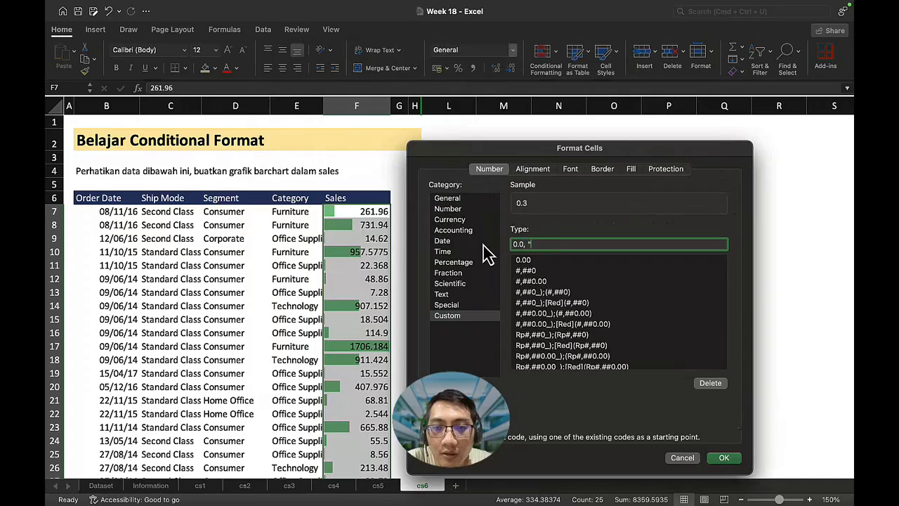
{"action": "left_click", "coordinate": [723, 462]}
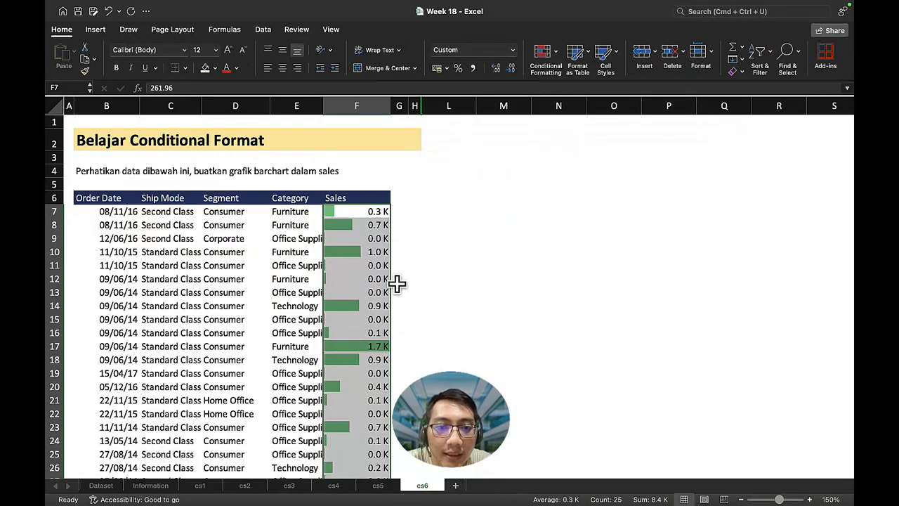
Increase the cs6 Sales values to three decimal places and deselect the column
{"action": "scroll", "coordinate": [397, 283], "scroll_direction": "down", "scroll_amount": 3}
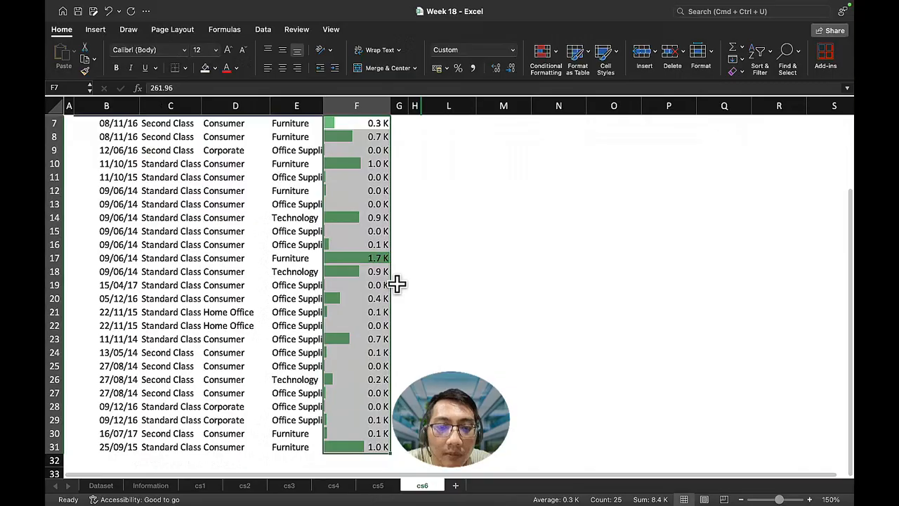
{"action": "left_click", "coordinate": [495, 69]}
{"action": "left_click", "coordinate": [496, 68]}
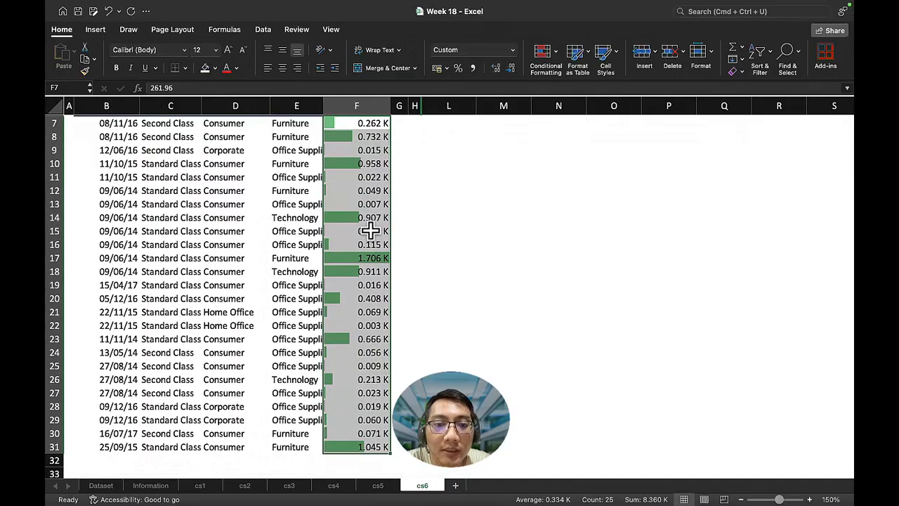
{"action": "scroll", "coordinate": [370, 230], "scroll_direction": "up", "scroll_amount": 3}
{"action": "scroll", "coordinate": [370, 229], "scroll_direction": "up", "scroll_amount": 1}
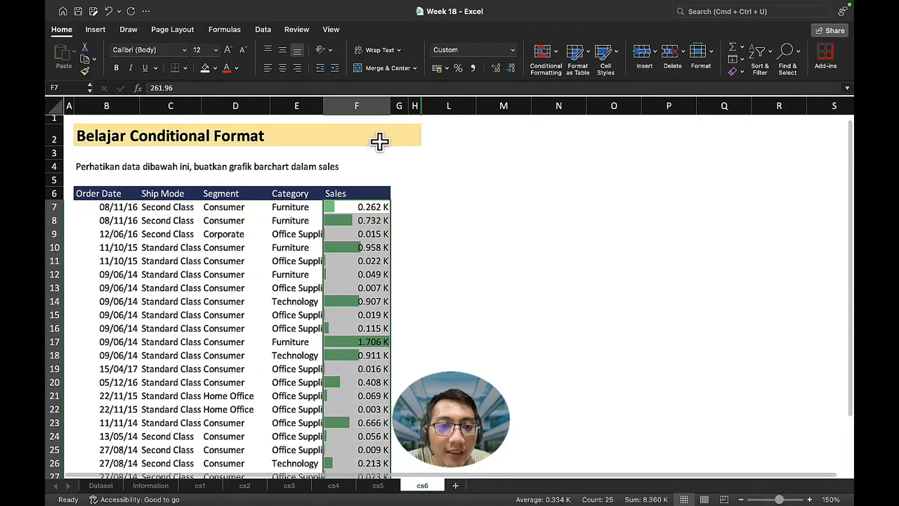
{"action": "left_click", "coordinate": [377, 153]}
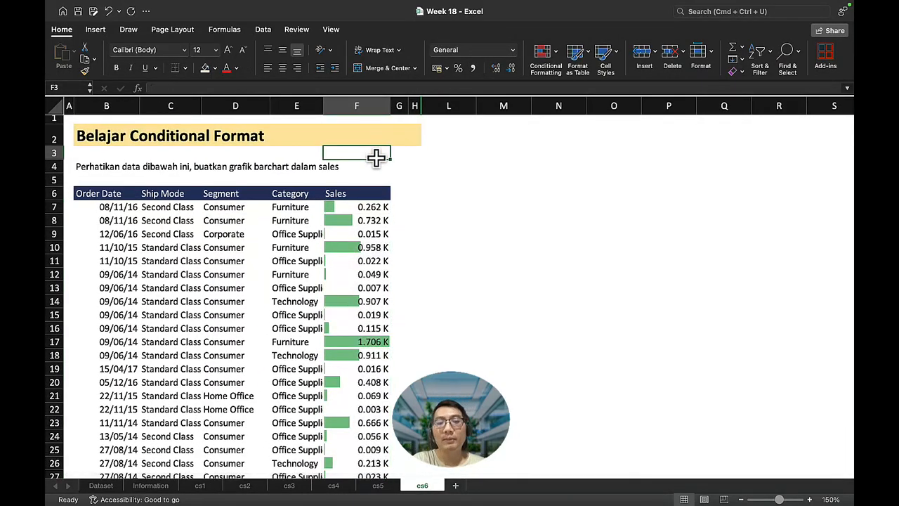